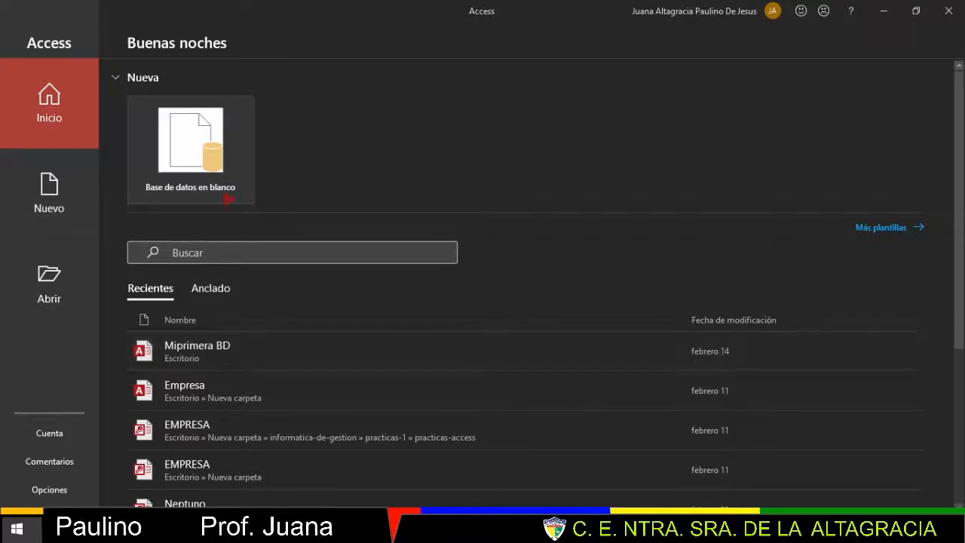
- Create a blank database named Biblioteca saved in the Escritorio (Desktop) folder
left_click(190, 149)
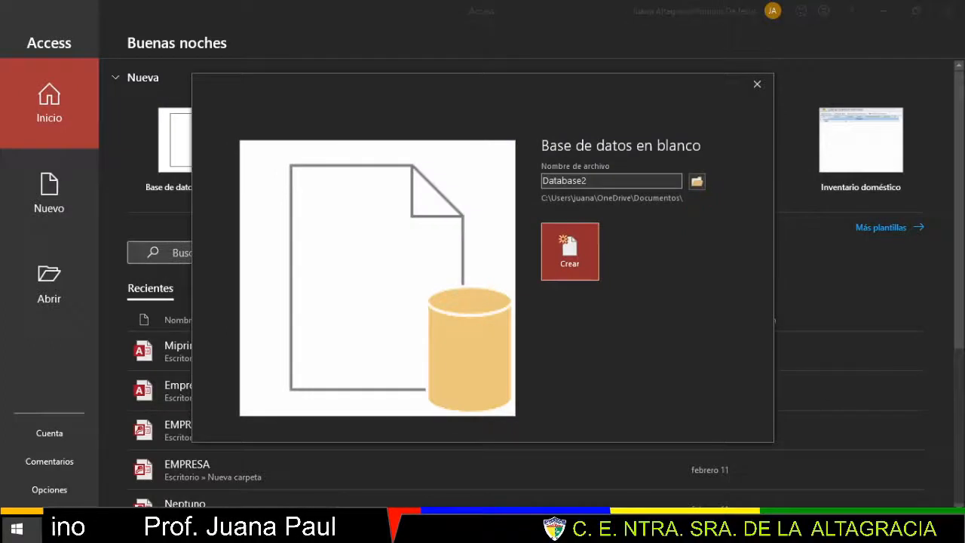
left_click_drag(599, 181, 504, 183)
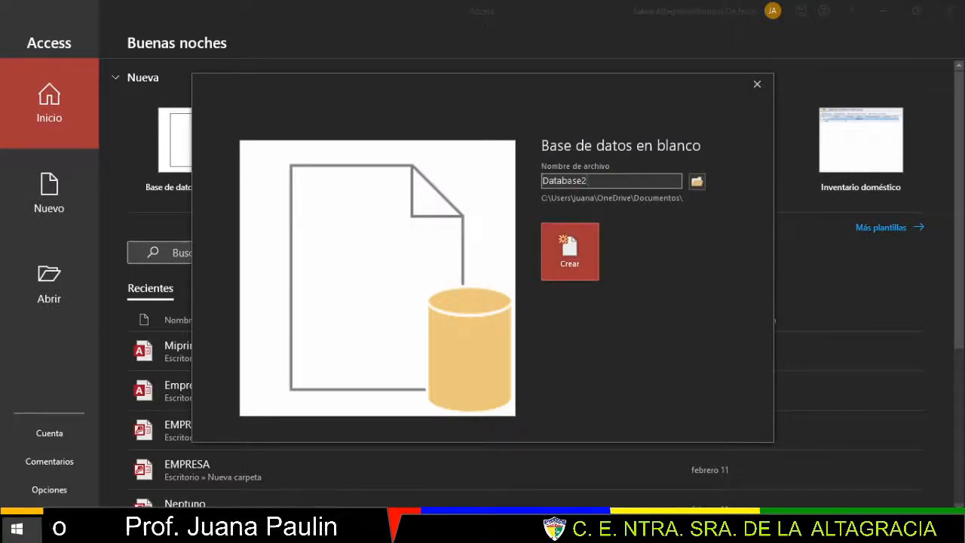
double_click(606, 182)
type("B")
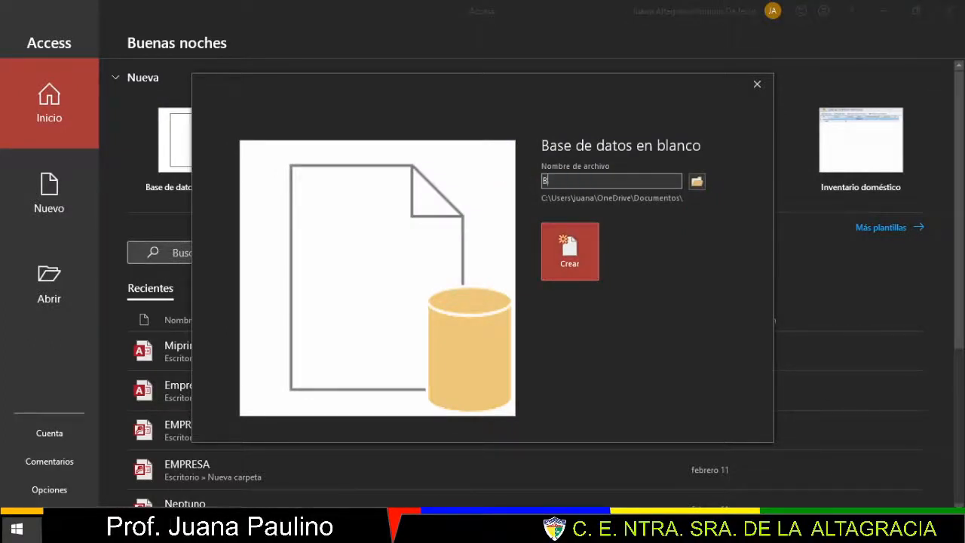
type("iblioteca")
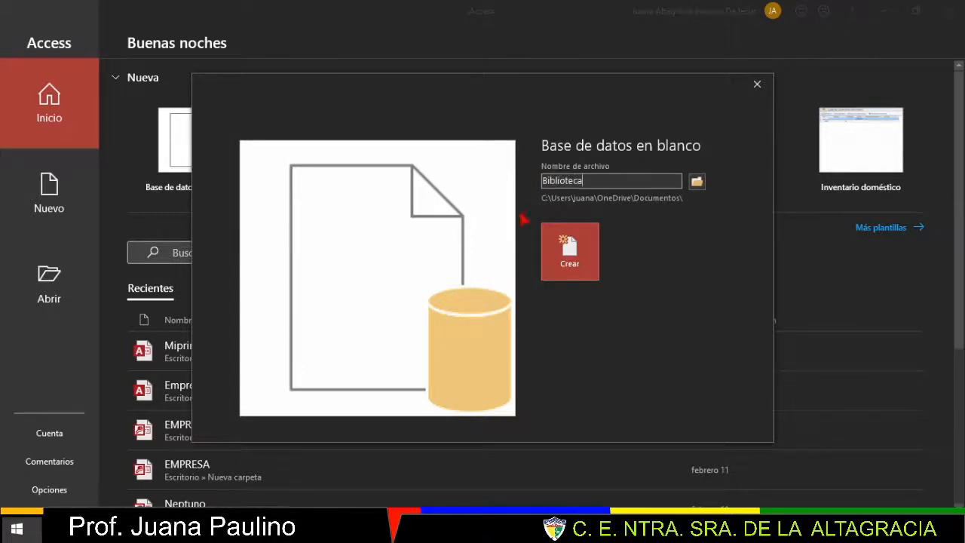
left_click(697, 182)
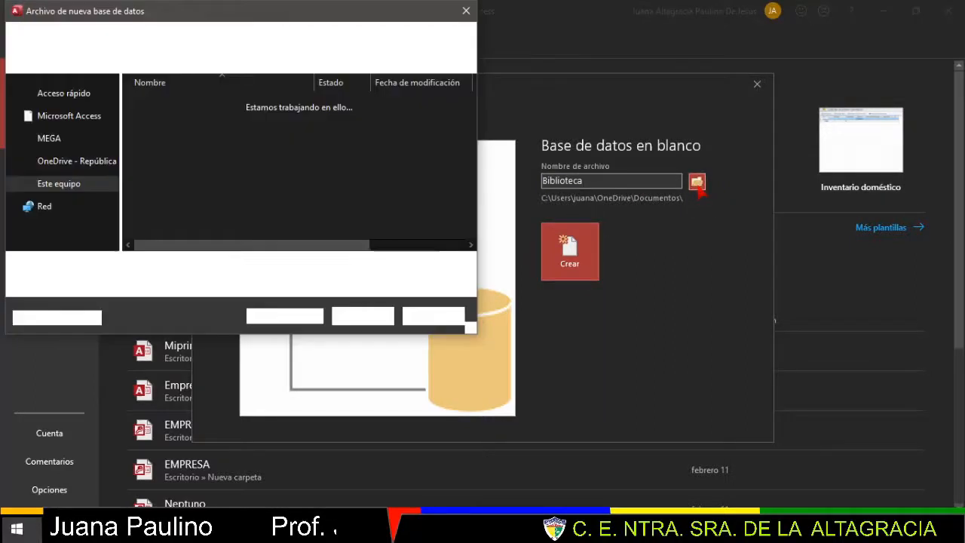
scroll(115, 217, "up", 6)
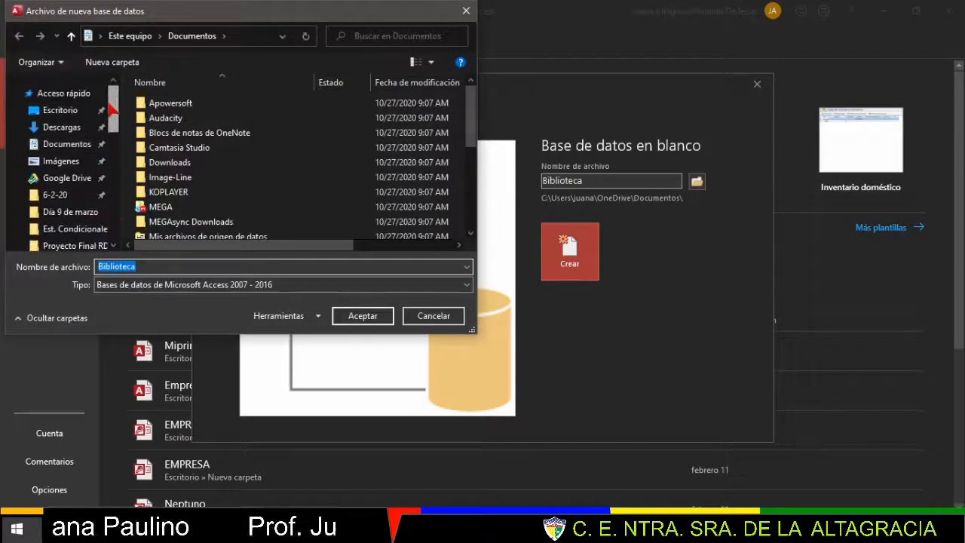
left_click(59, 112)
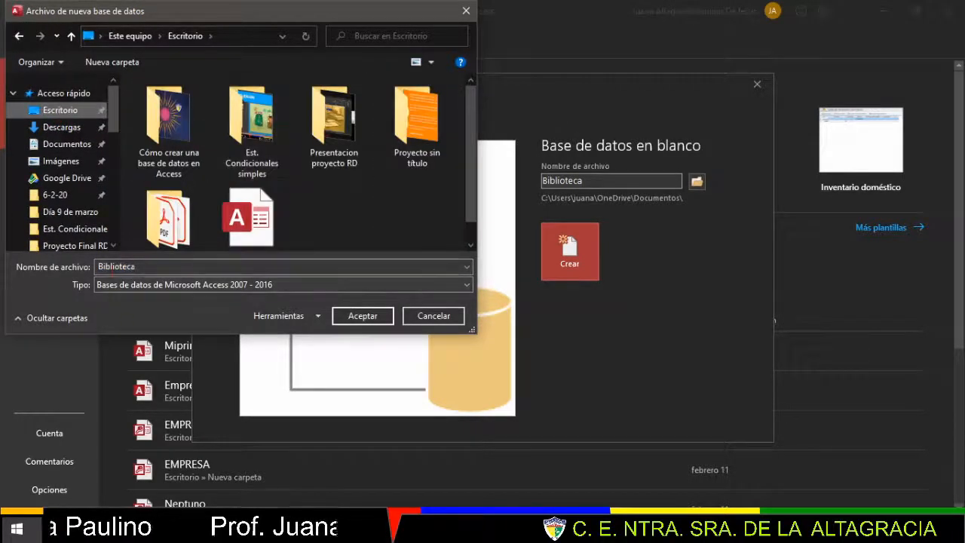
left_click(362, 317)
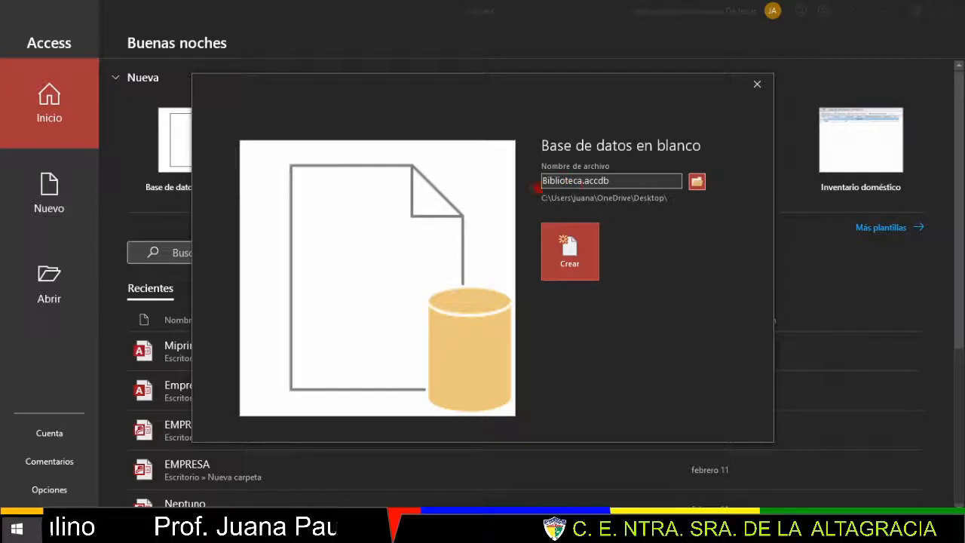
left_click(569, 257)
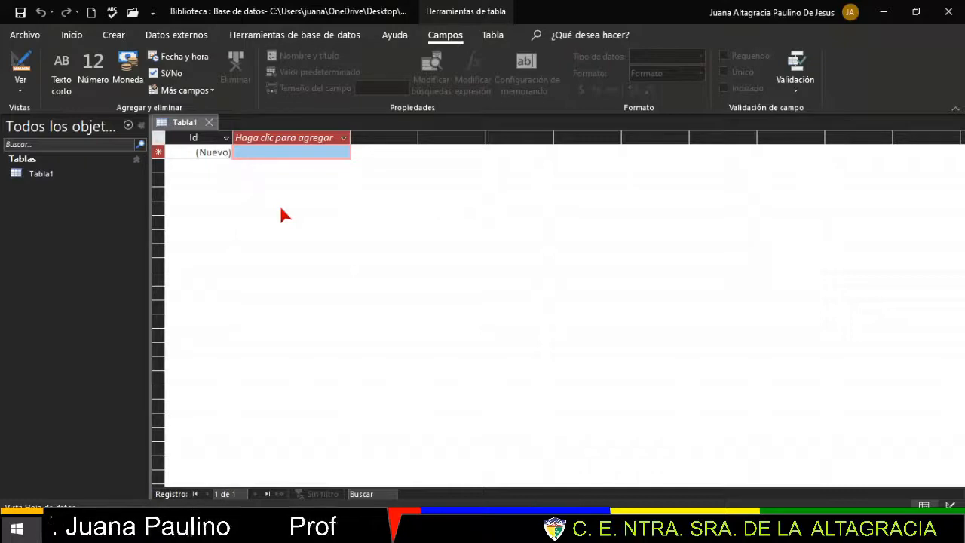
- Save the default Tabla1 under the name Libros
right_click(190, 128)
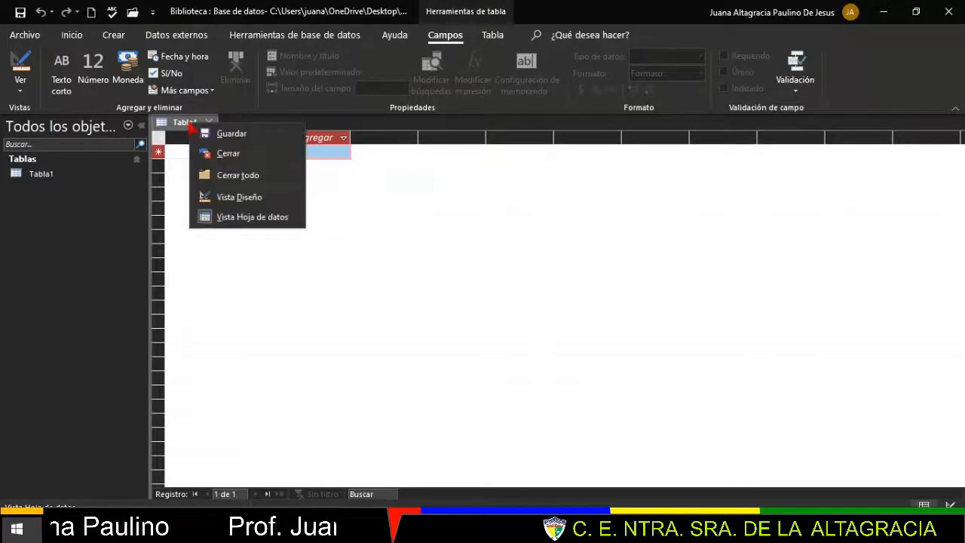
left_click(240, 135)
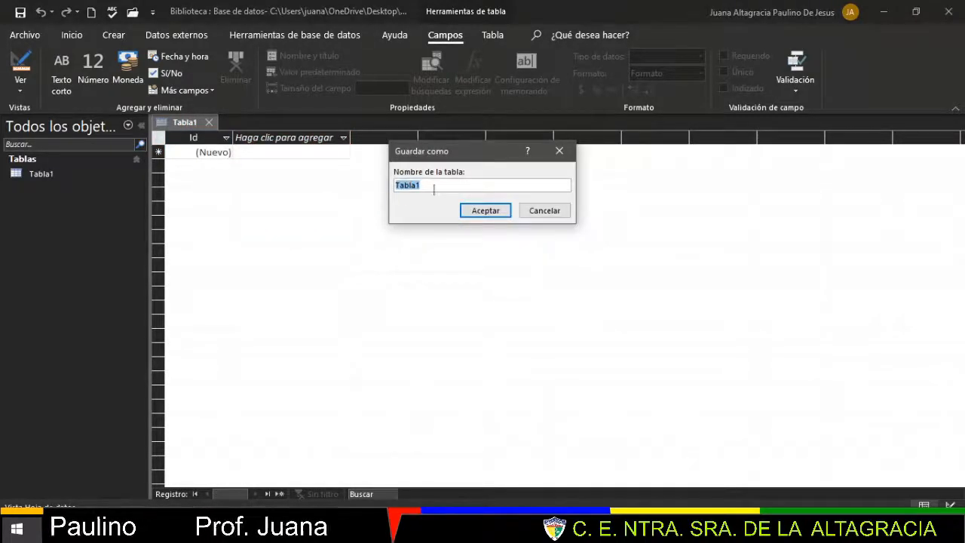
type("Libros")
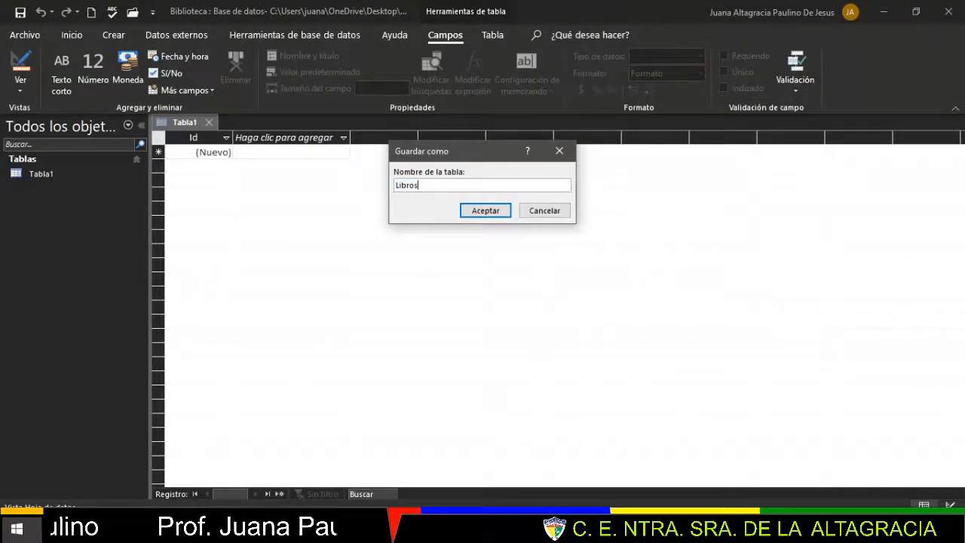
left_click(491, 212)
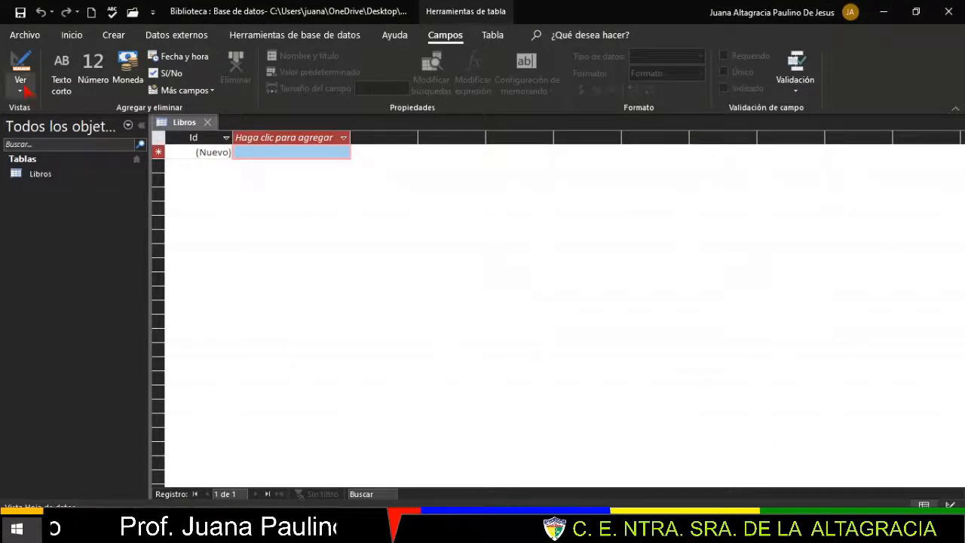
- Open Libros in Design view and rename the Id field to Id_Libro
left_click(21, 62)
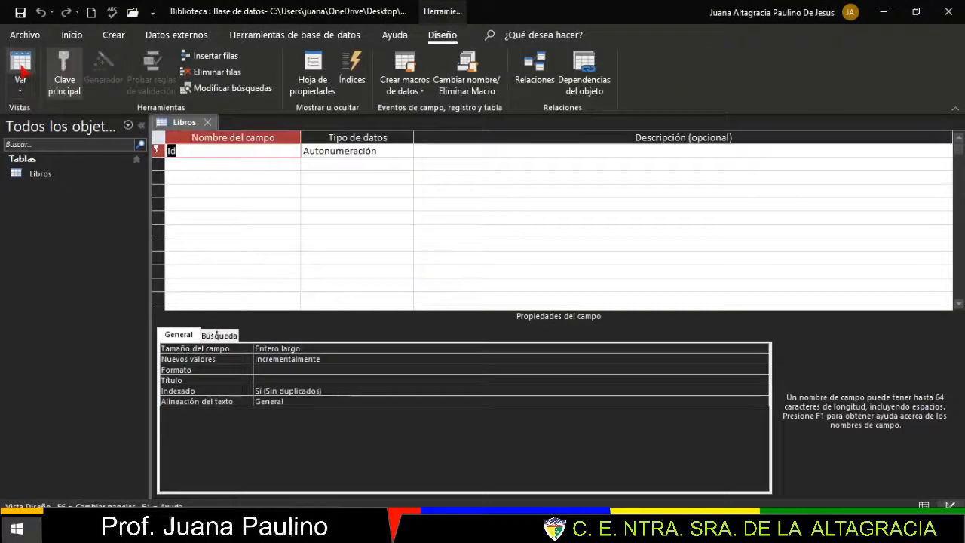
left_click(20, 92)
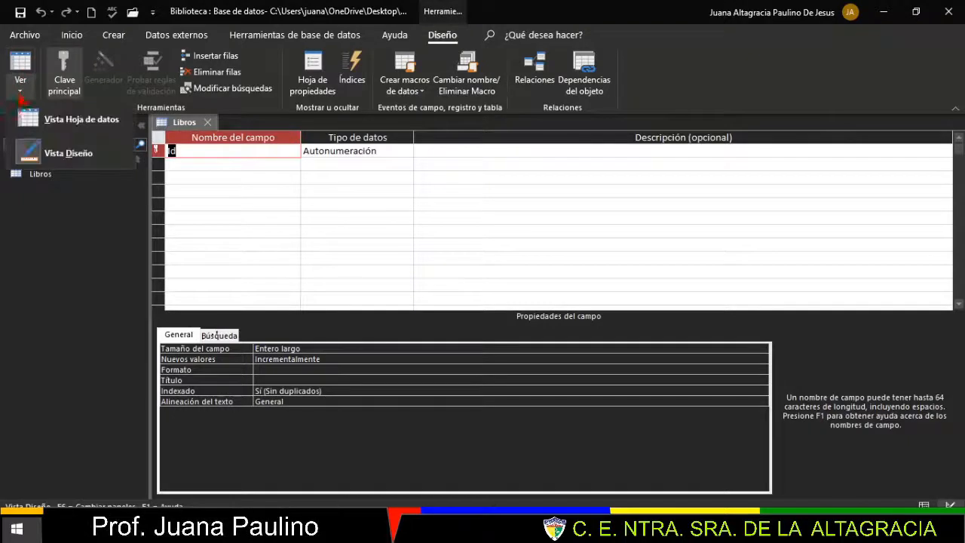
left_click(30, 159)
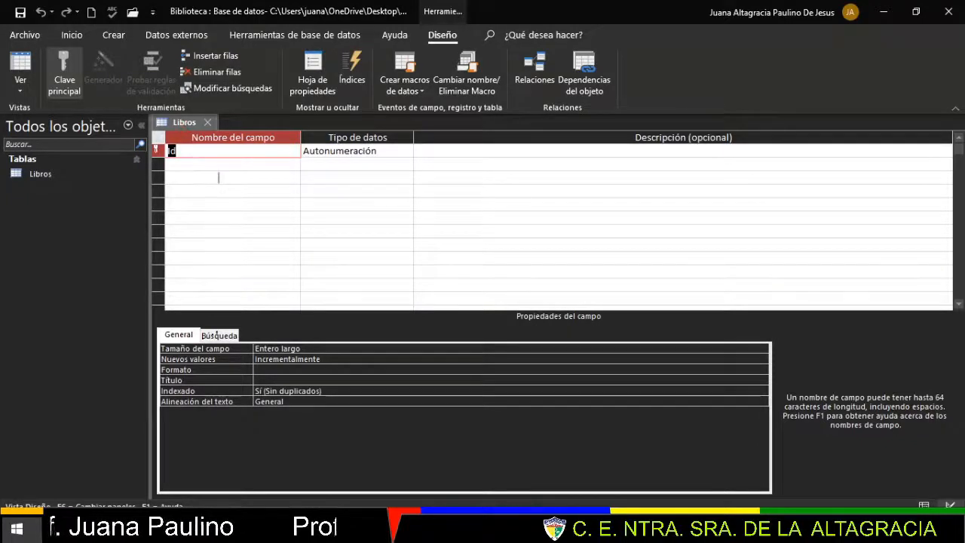
left_click(192, 149)
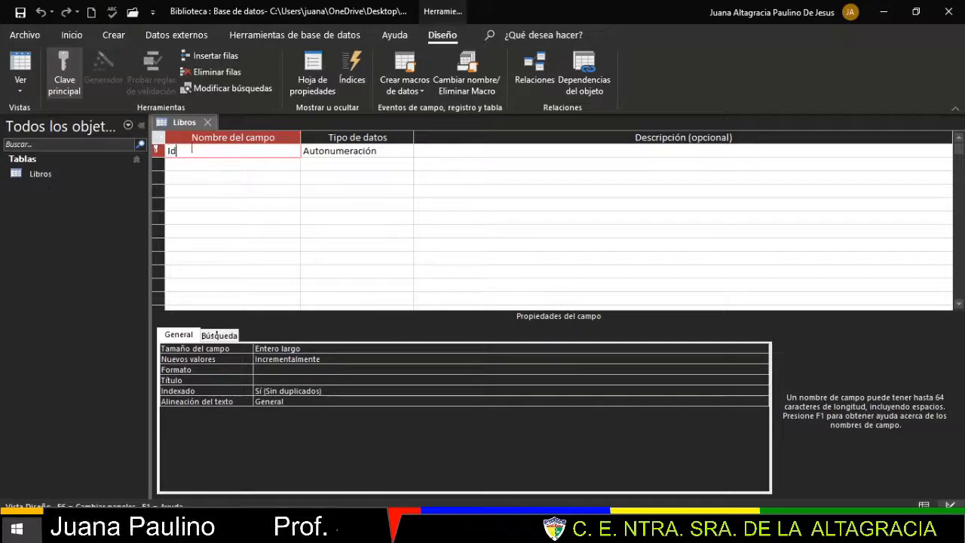
type("?")
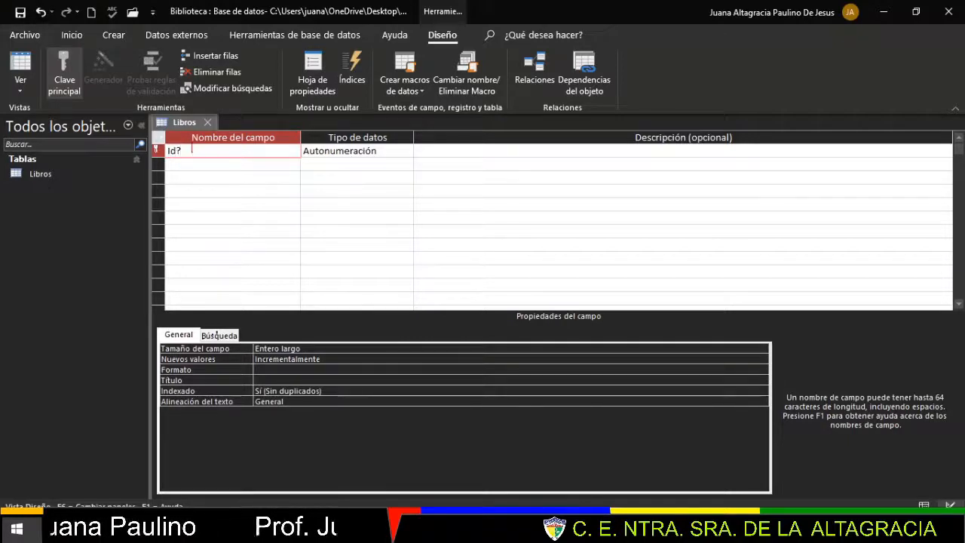
type("_")
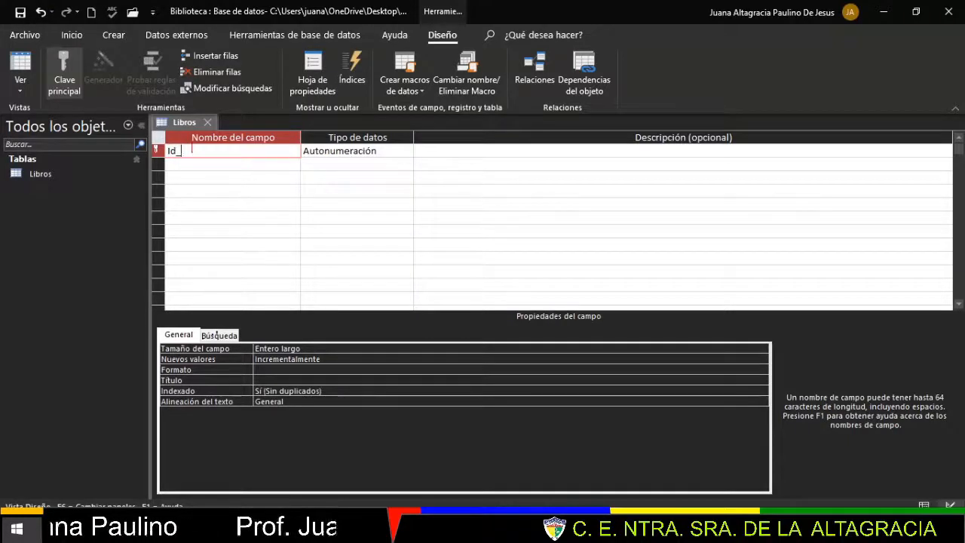
type("Libro")
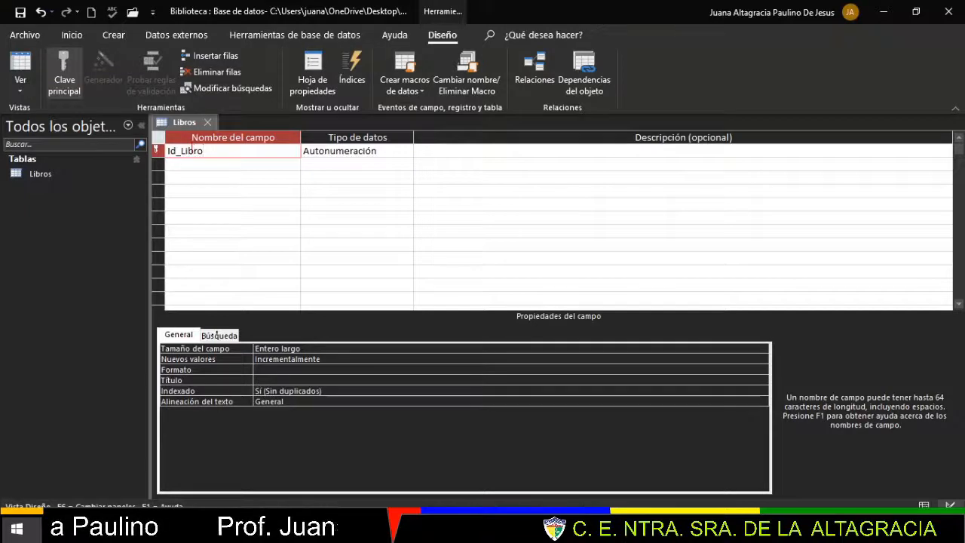
left_click(365, 150)
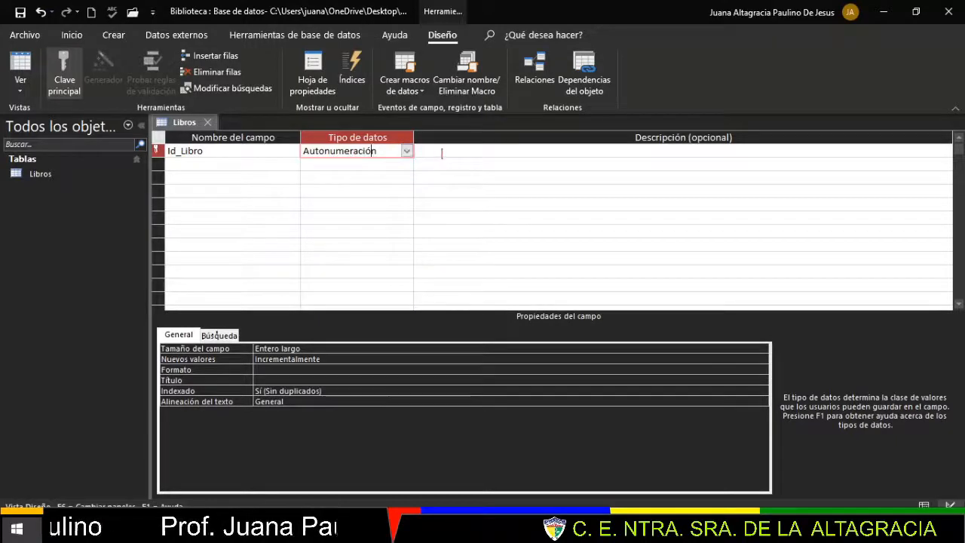
- Add a Titulo field with the Texto corto data type
key("Tab")
key("Tab")
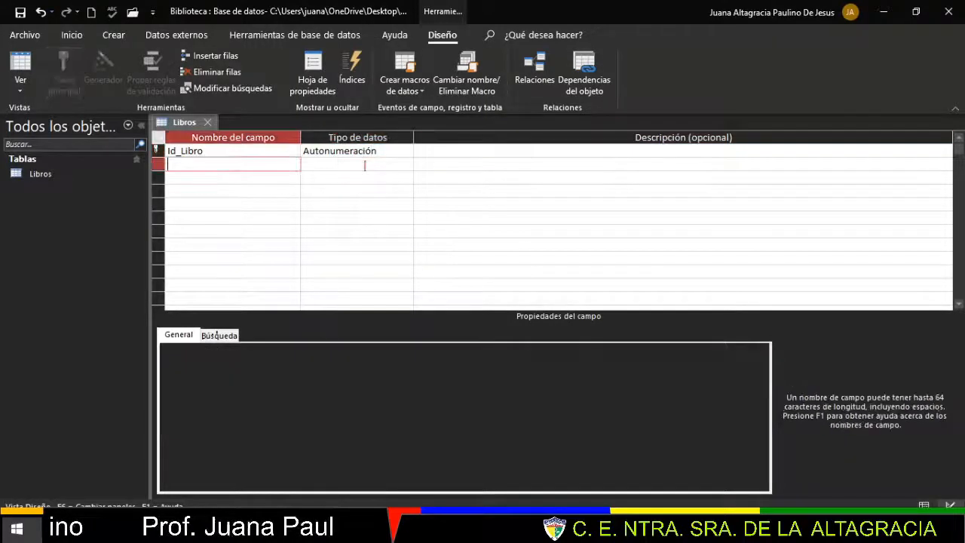
type("T")
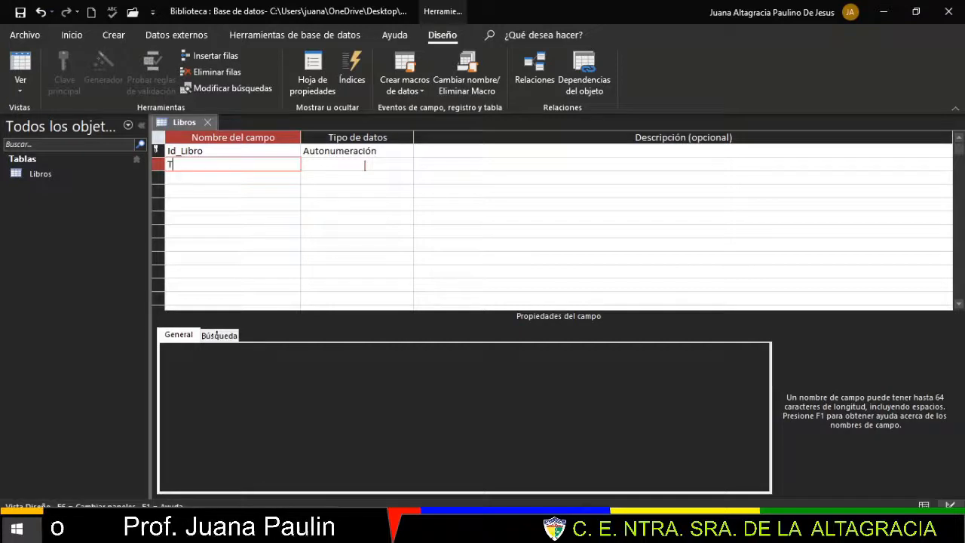
type("itulo")
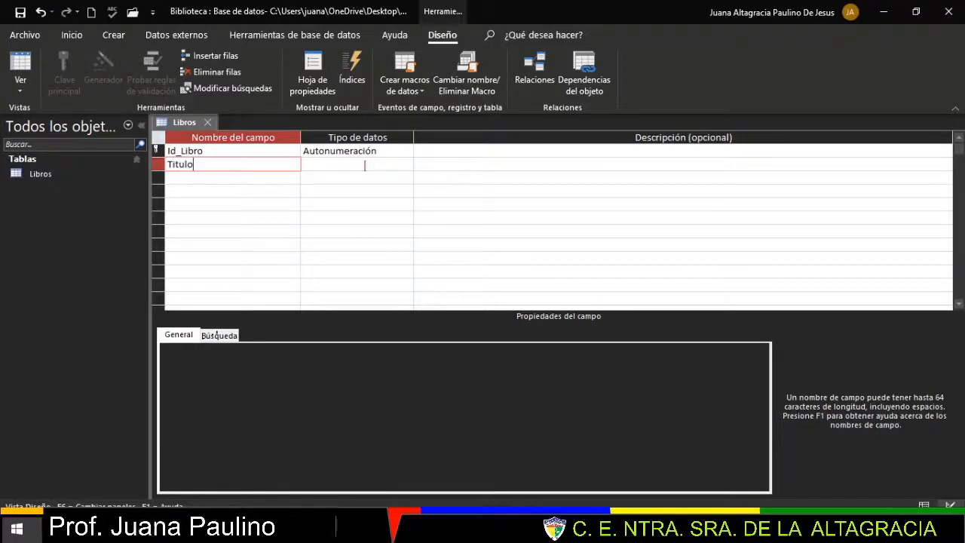
key("Tab")
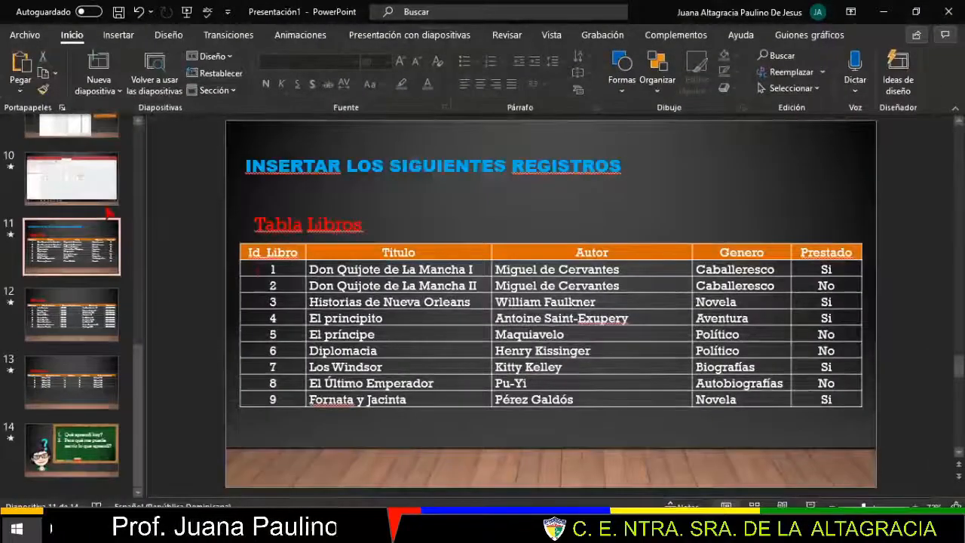
scroll(109, 214, "up", 4)
scroll(107, 215, "up", 1)
left_click(79, 206)
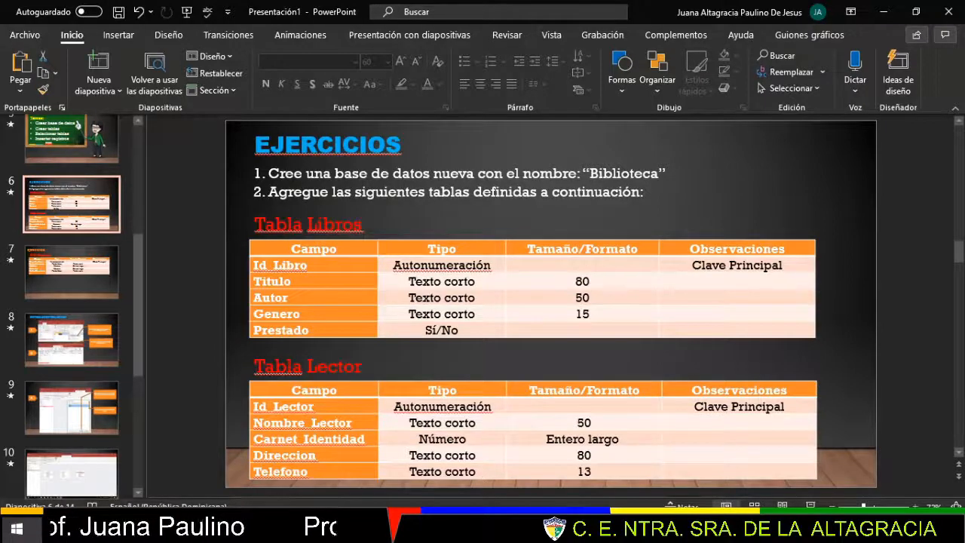
left_click(219, 530)
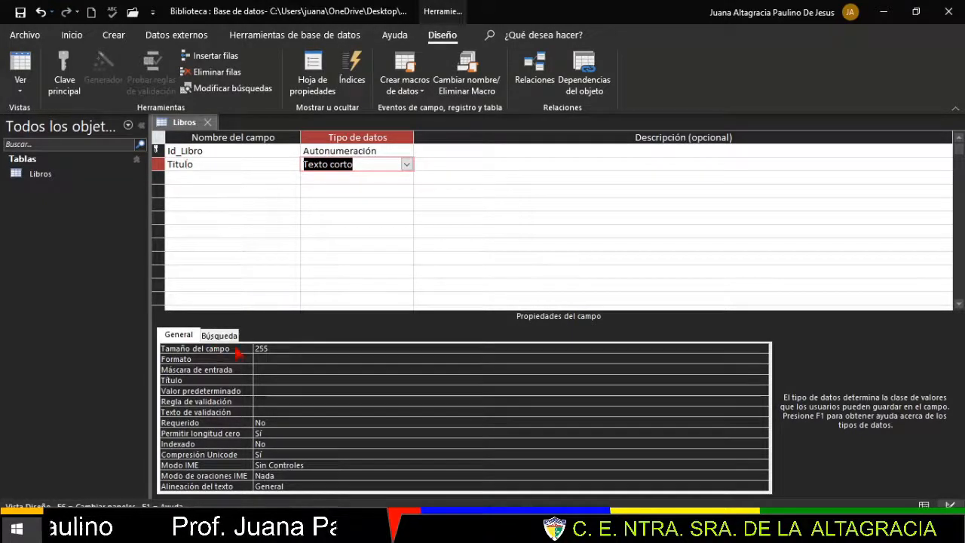
- Change Titulo's field size from 255 to 80
left_click(281, 348)
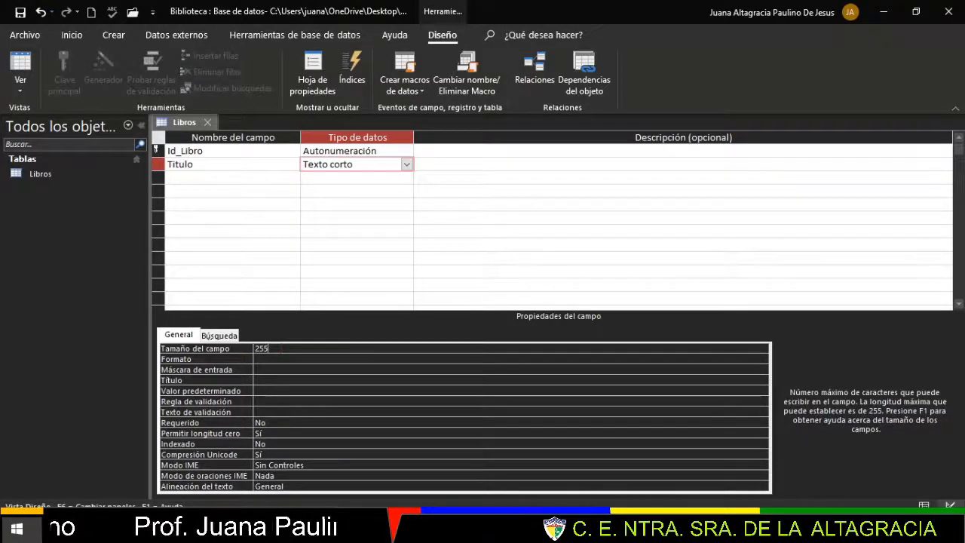
left_click(610, 528)
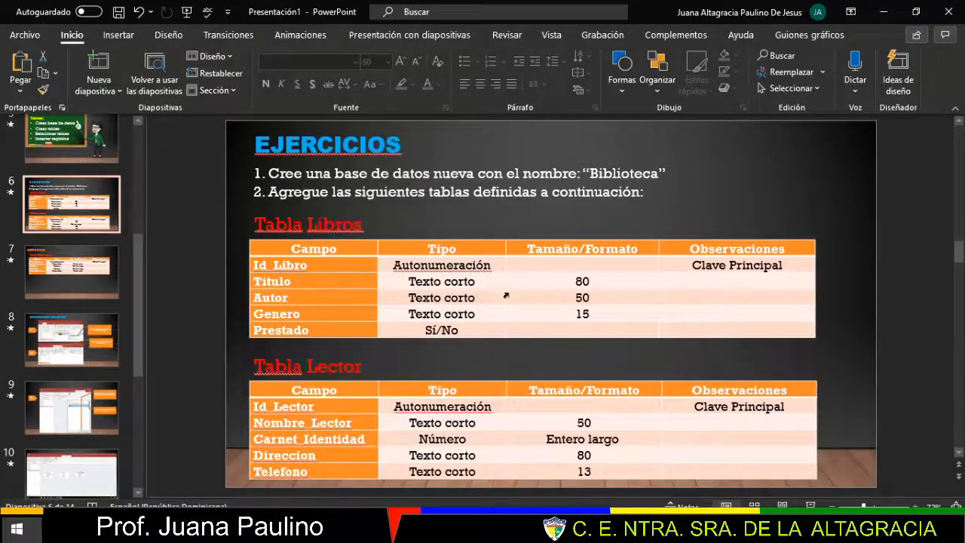
key("alt+Tab")
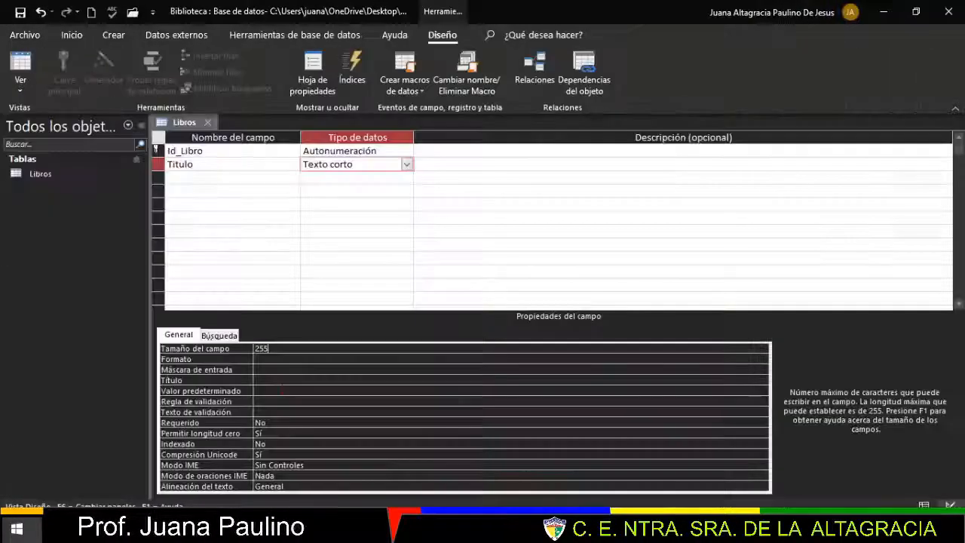
left_click_drag(277, 349, 246, 351)
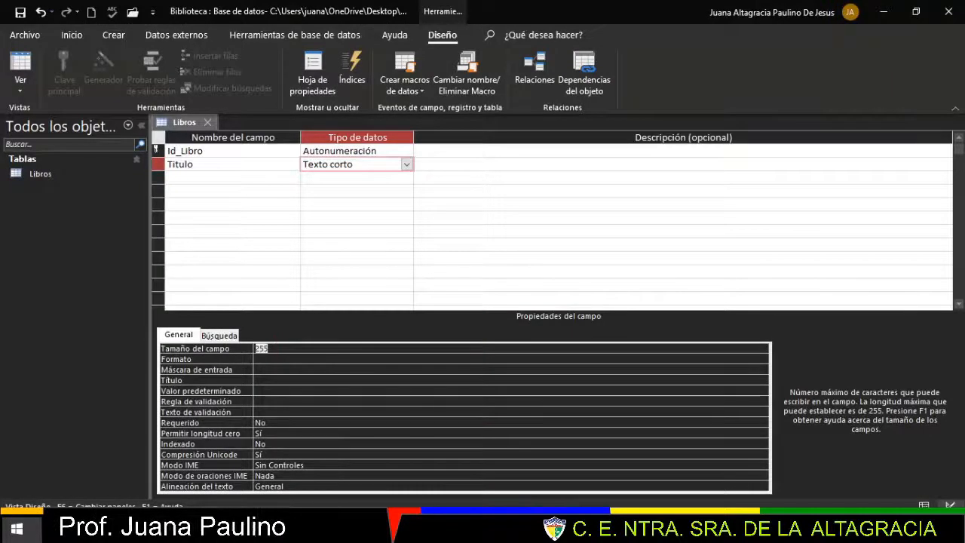
type("80")
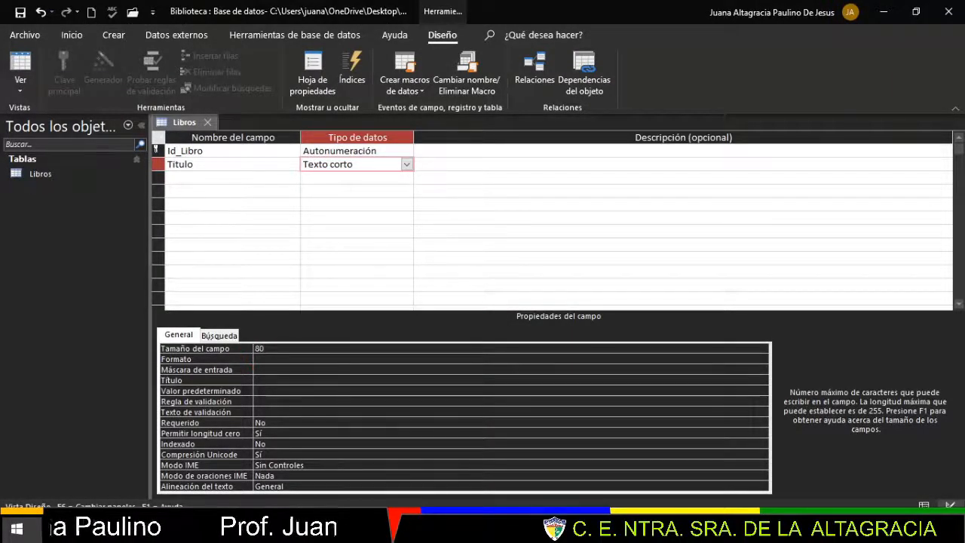
key("Return")
- Add a short-text Autor field with field size 50
left_click(204, 178)
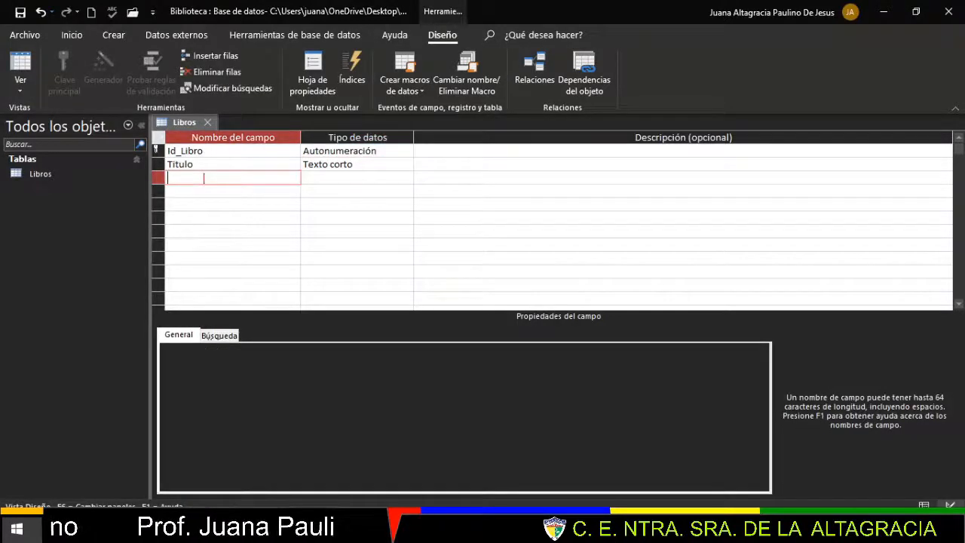
type("Autor")
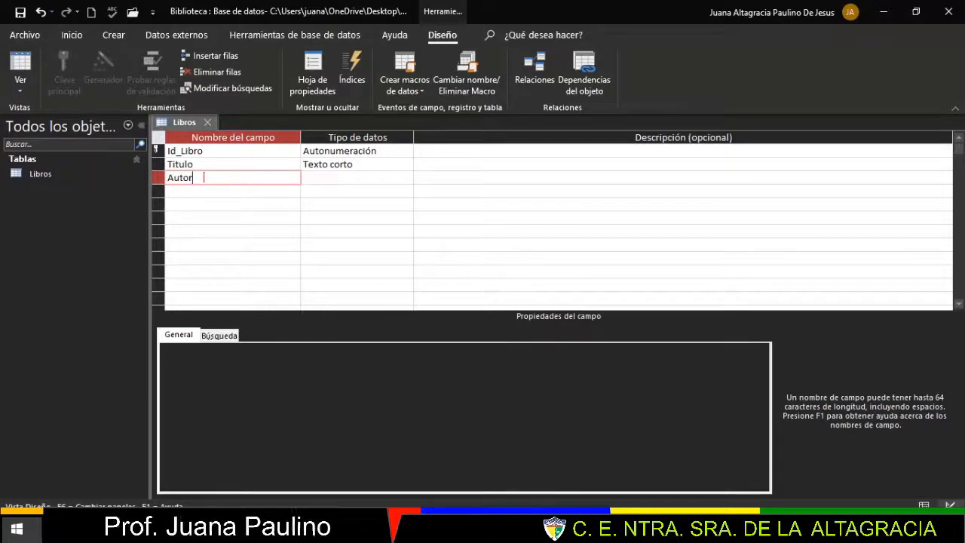
key("Tab")
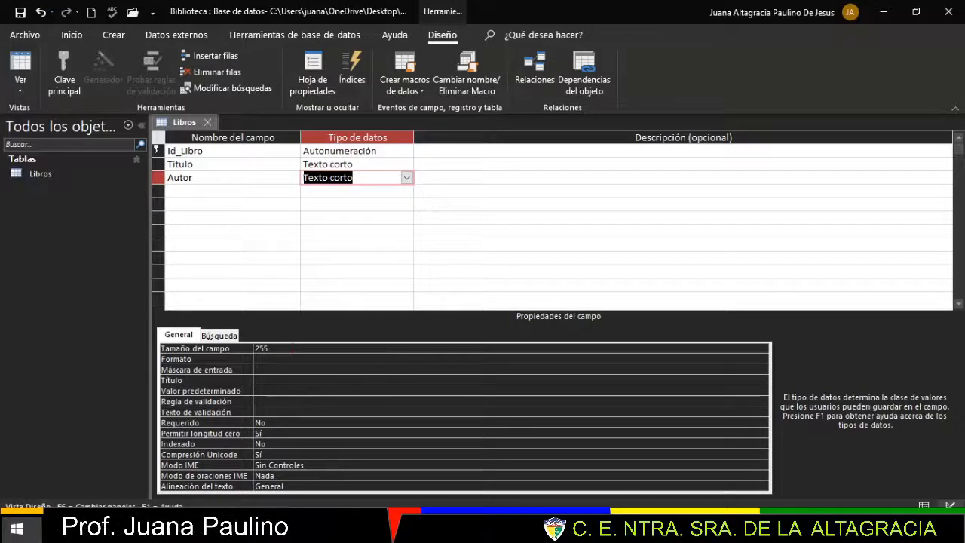
key("F6")
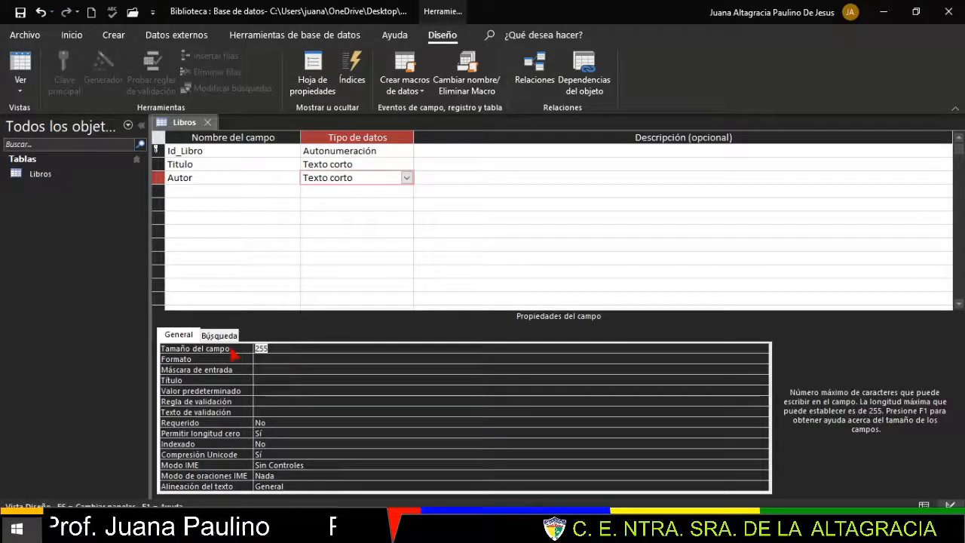
type("50")
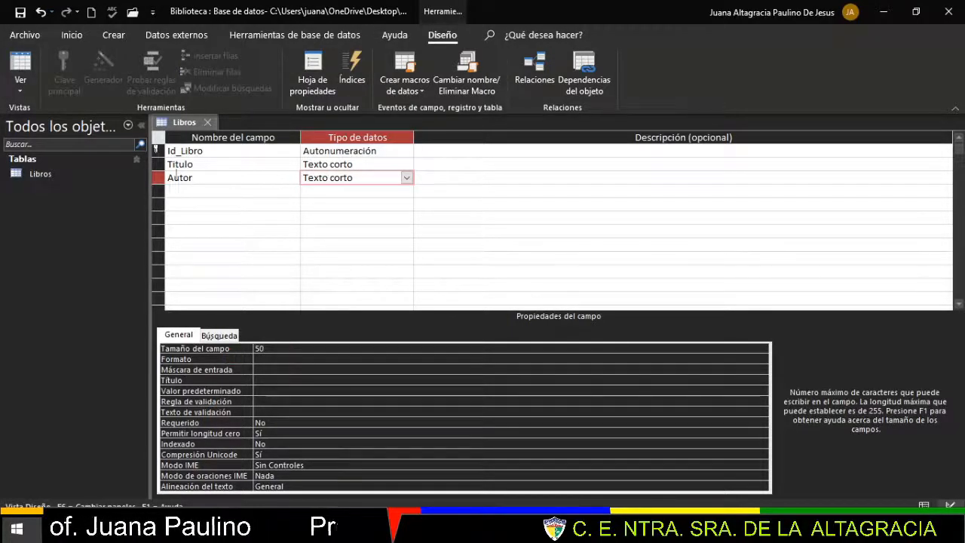
- Add a short-text Genero field with field size 15
left_click(182, 192)
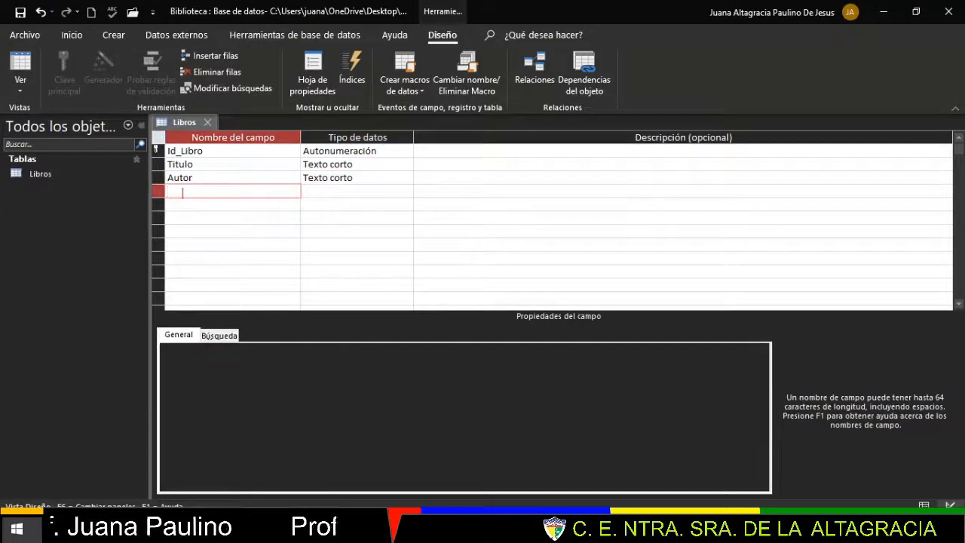
type("Ge")
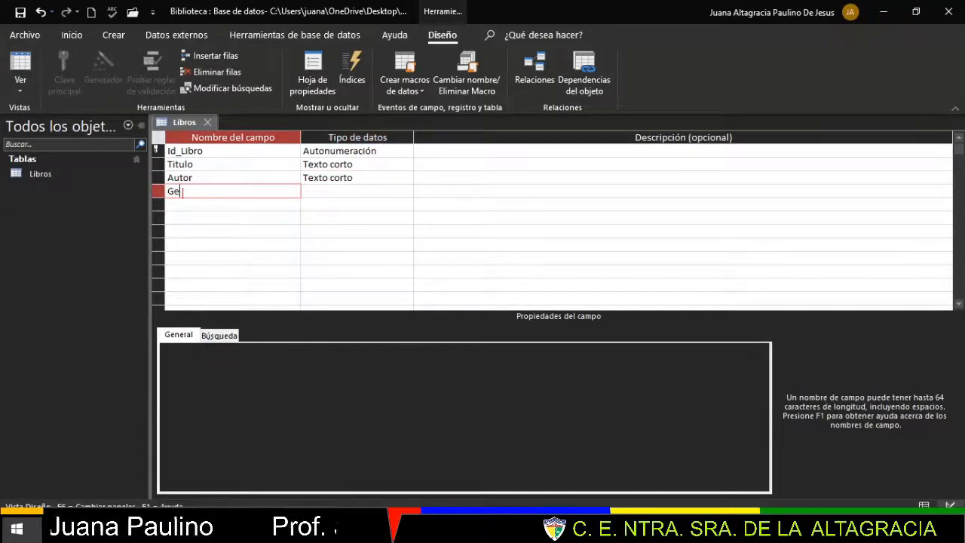
type("nero")
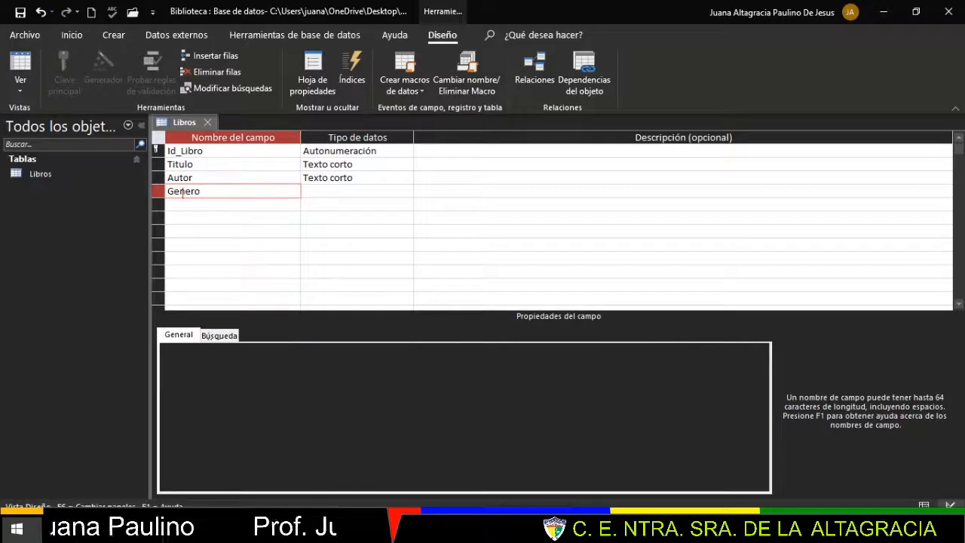
left_click(368, 191)
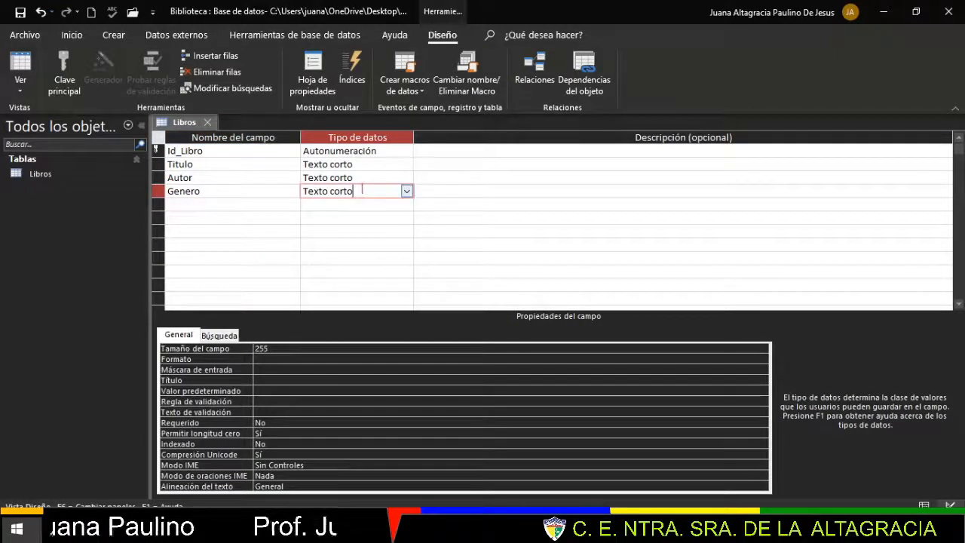
left_click(278, 350)
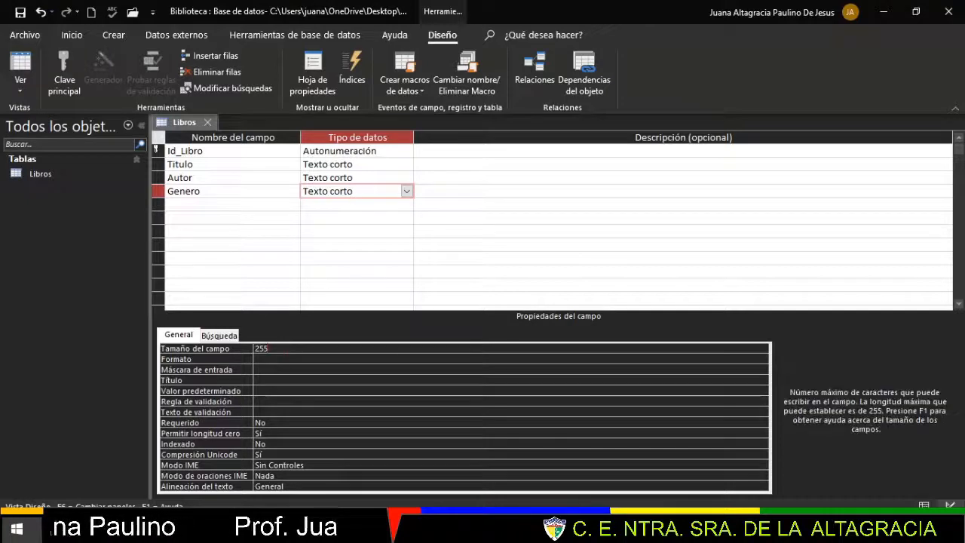
type("15")
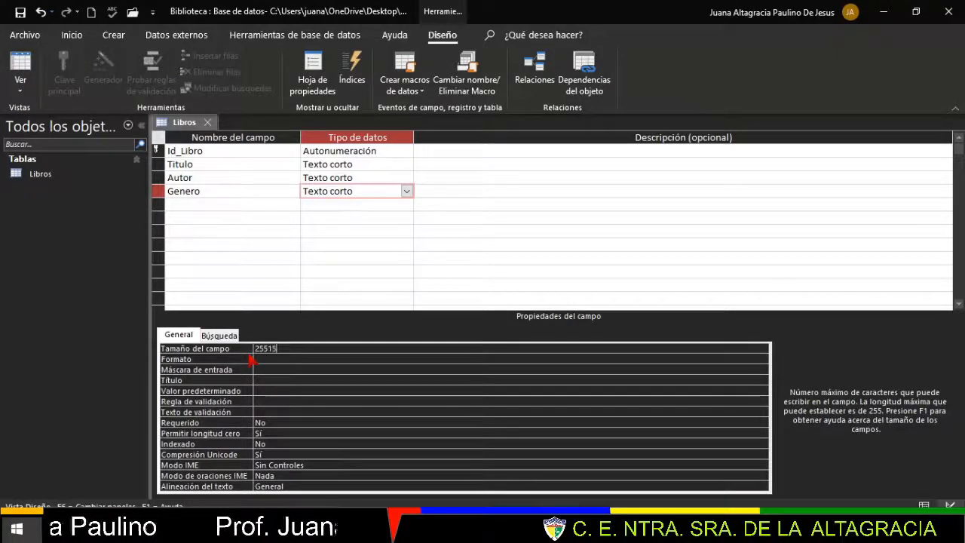
key("BackSpace")
key("BackSpace")
key("BackSpace")
key("BackSpace")
key("BackSpace")
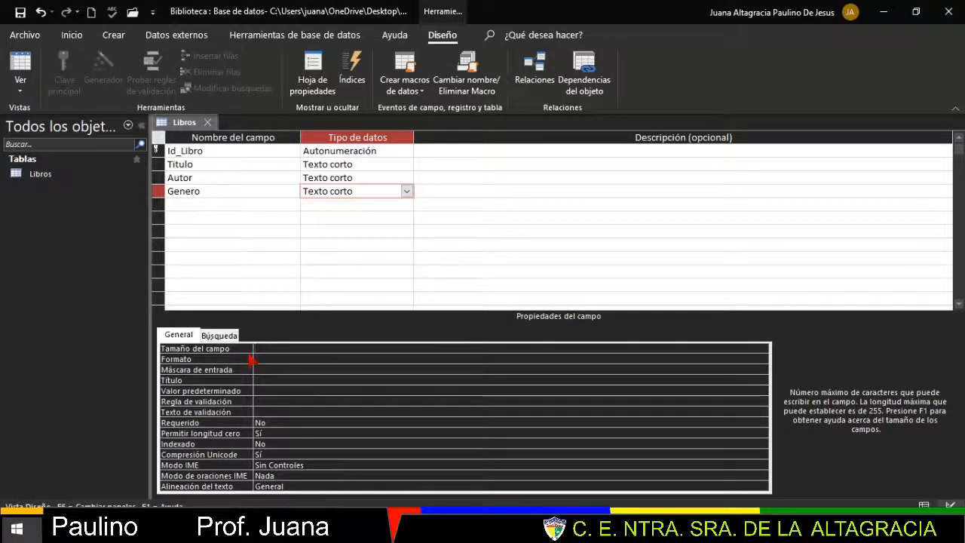
type("15")
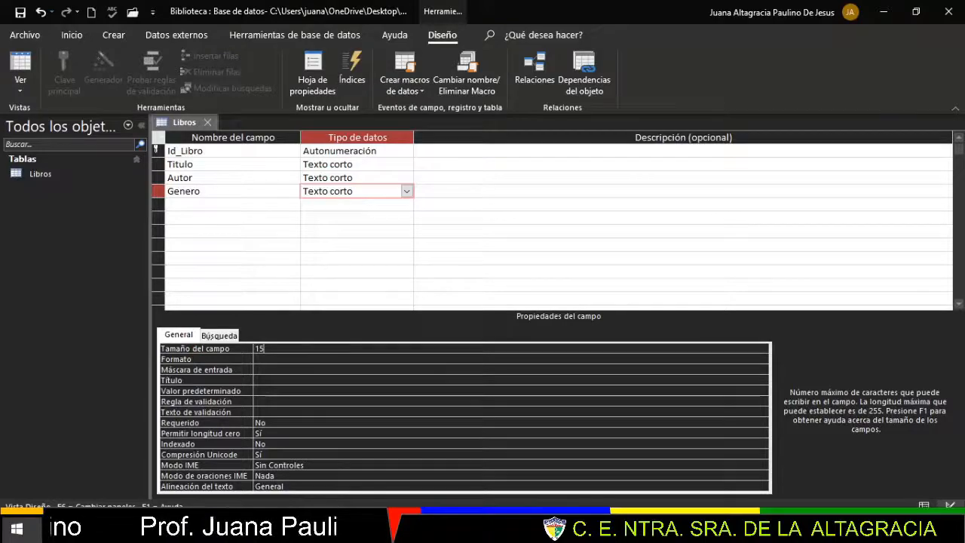
key("alt+Tab")
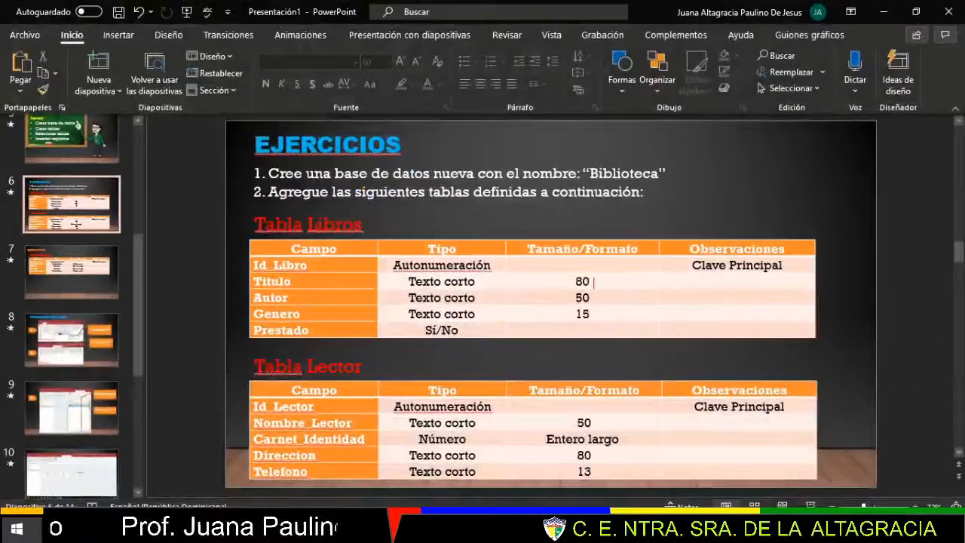
- Check Autor's and Genero's sizes in the exercise table, then return to the Libros design
key("Down")
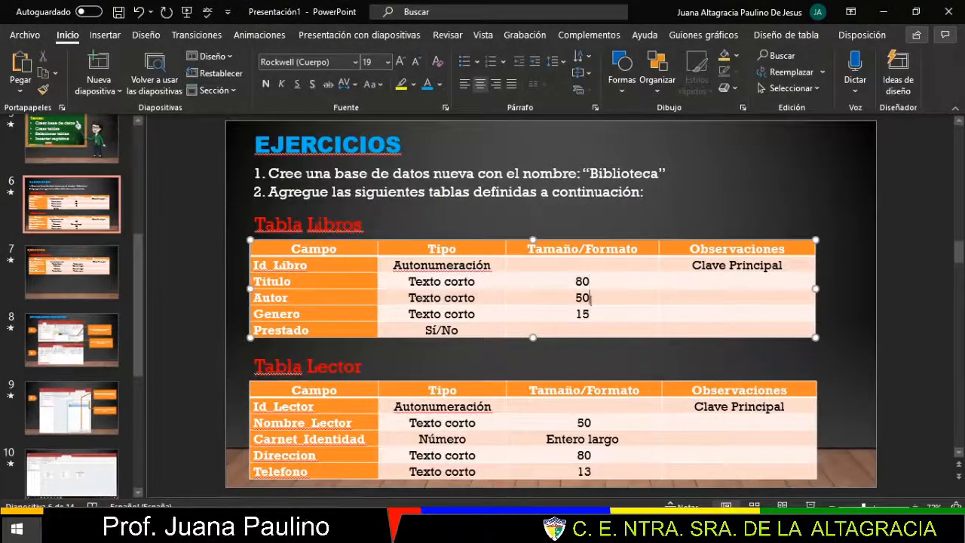
left_click(597, 315)
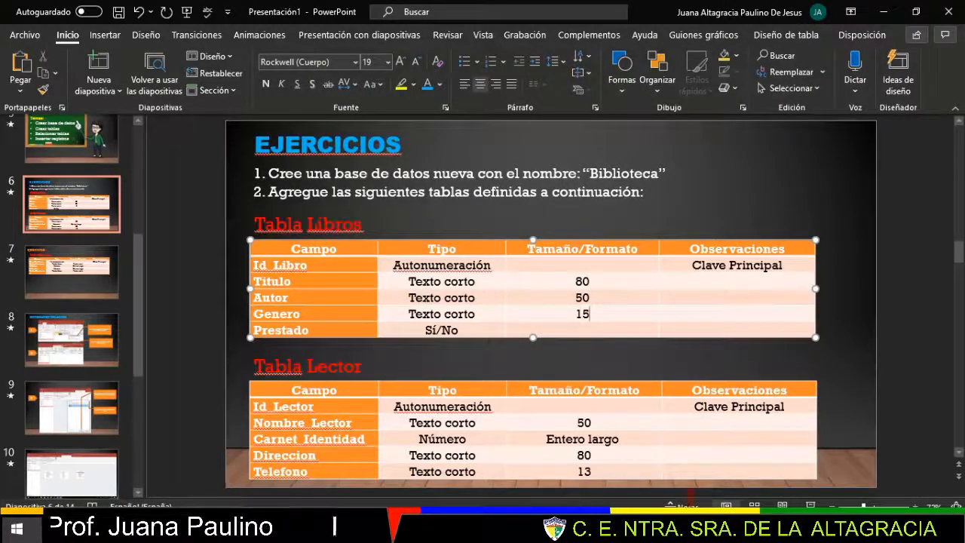
key("alt+Tab")
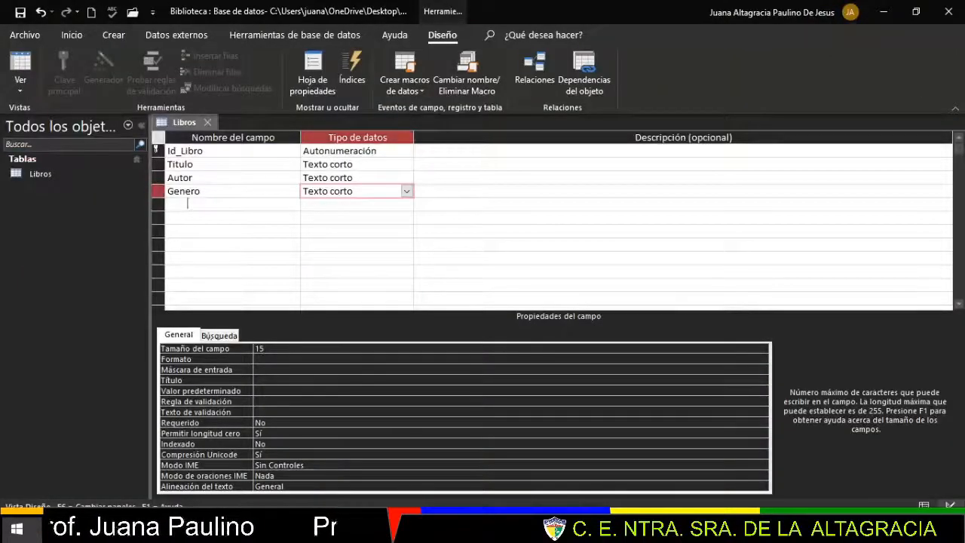
- Add a Prestado field below Genero with the Sí/No data type
left_click(188, 203)
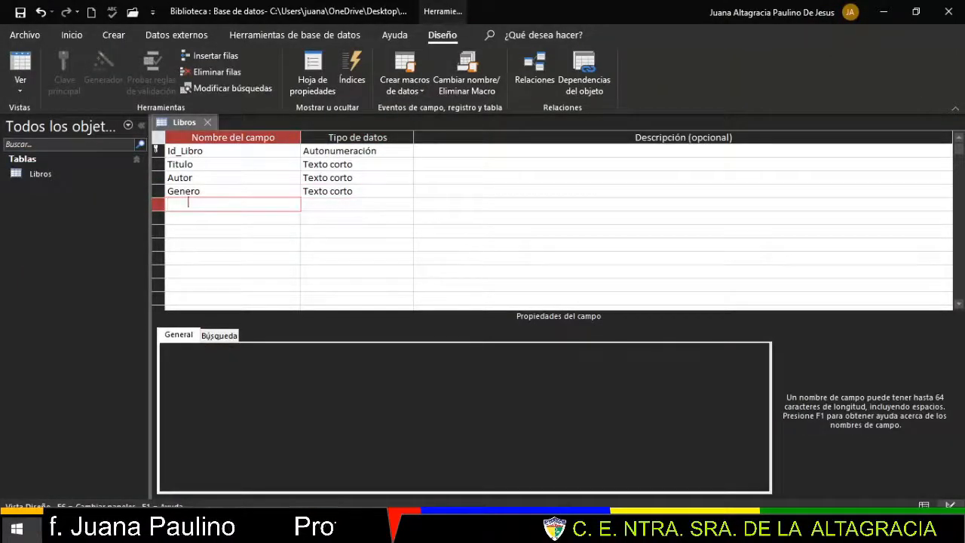
type("Prestado")
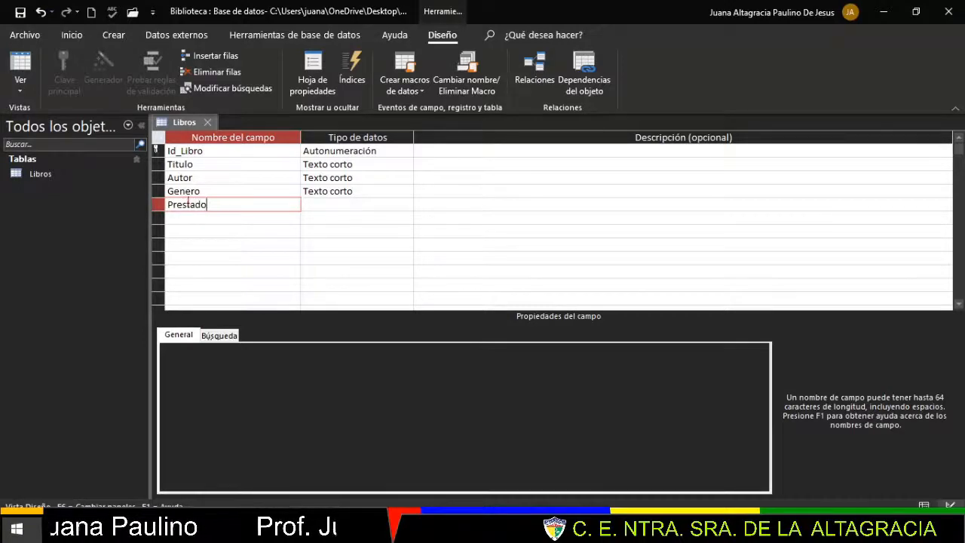
left_click(351, 209)
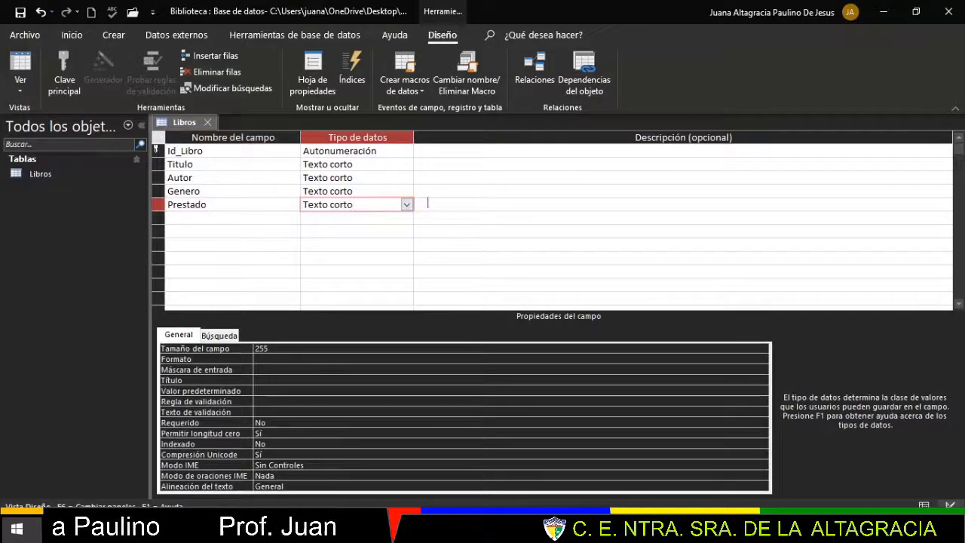
left_click(407, 205)
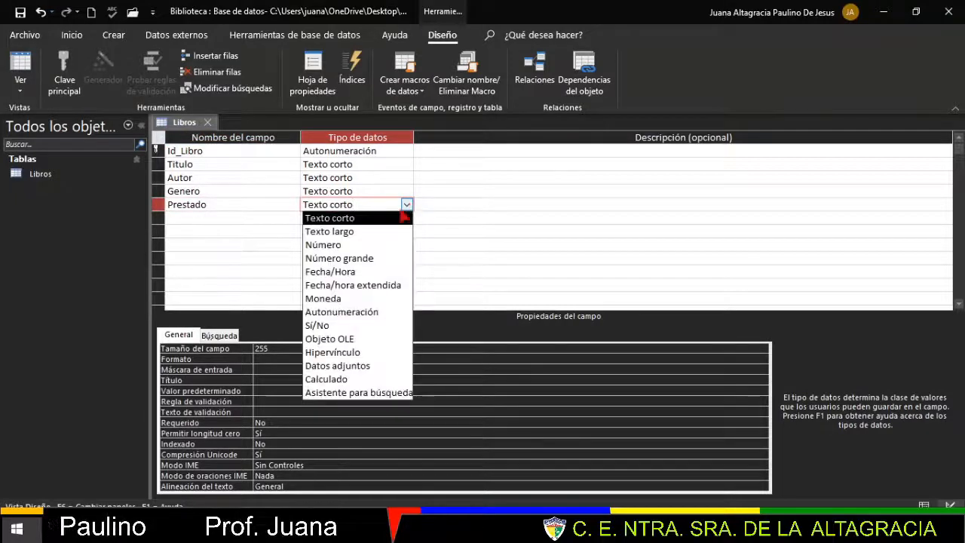
left_click(341, 326)
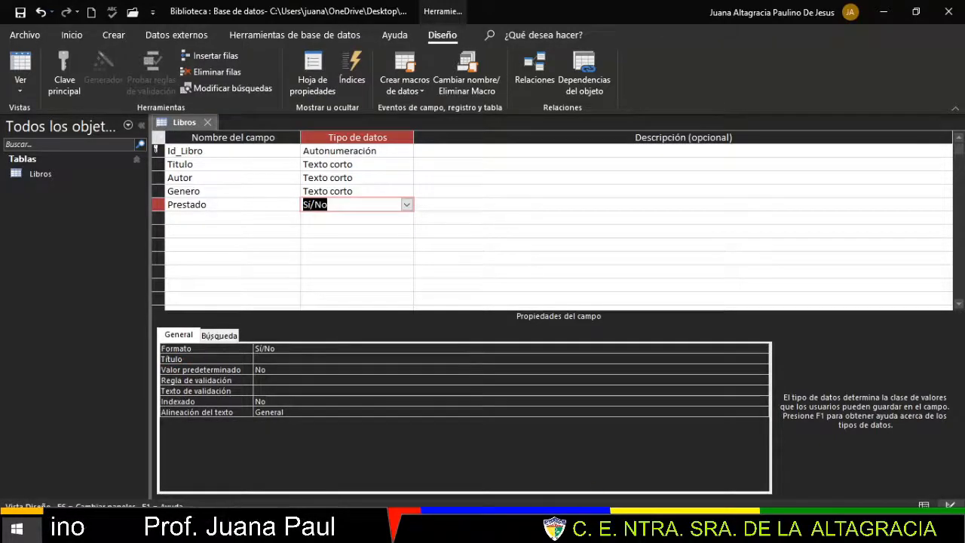
left_click(618, 528)
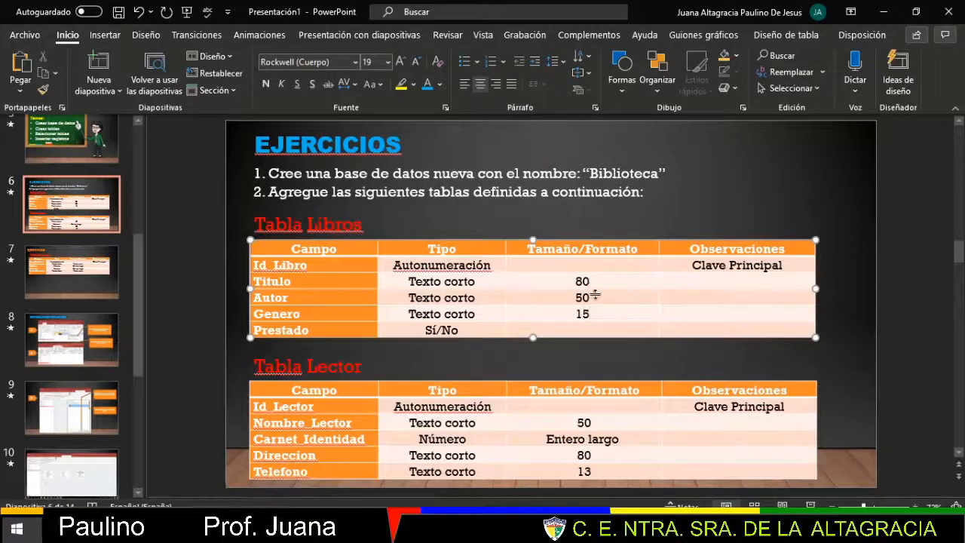
left_click(886, 13)
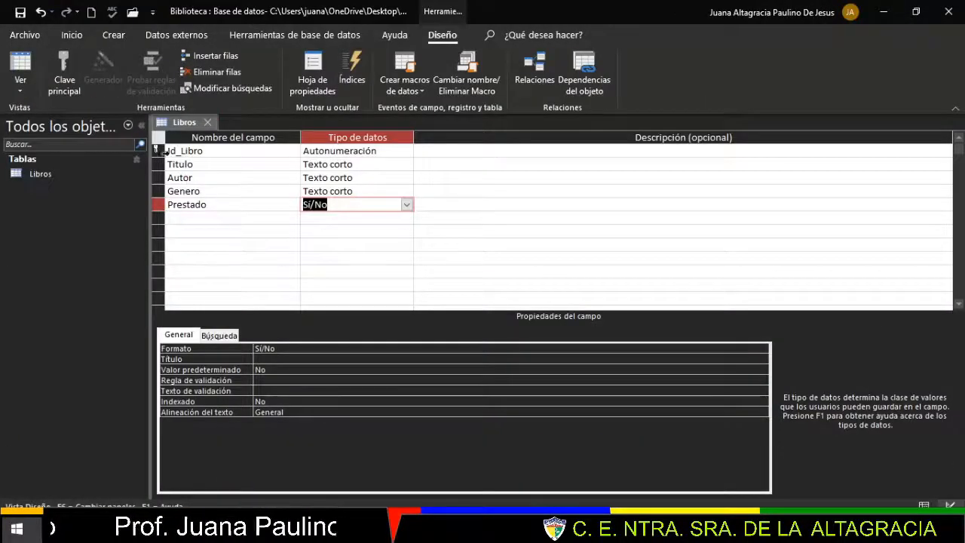
- Toggle the primary key off and back on for Id_Libro, then select Titulo's data type
left_click(158, 151)
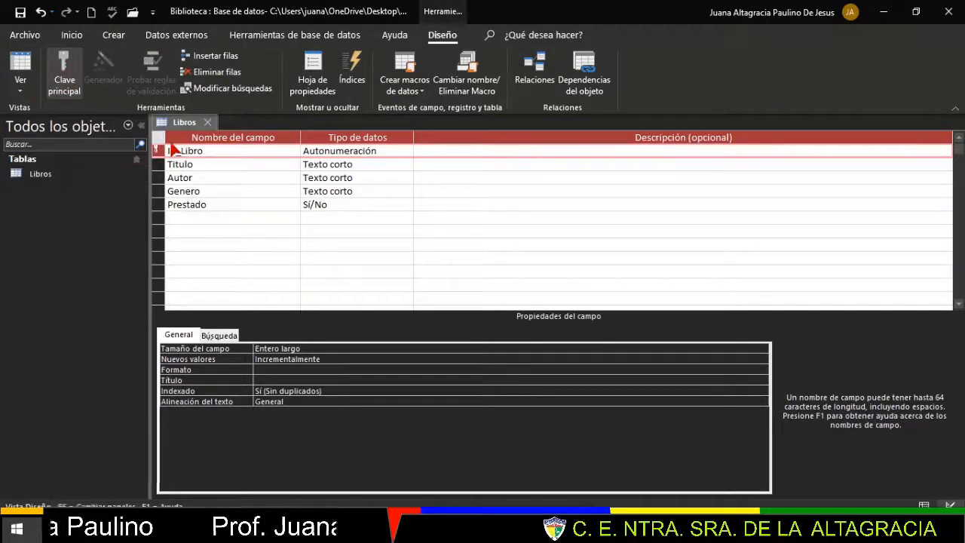
left_click(78, 88)
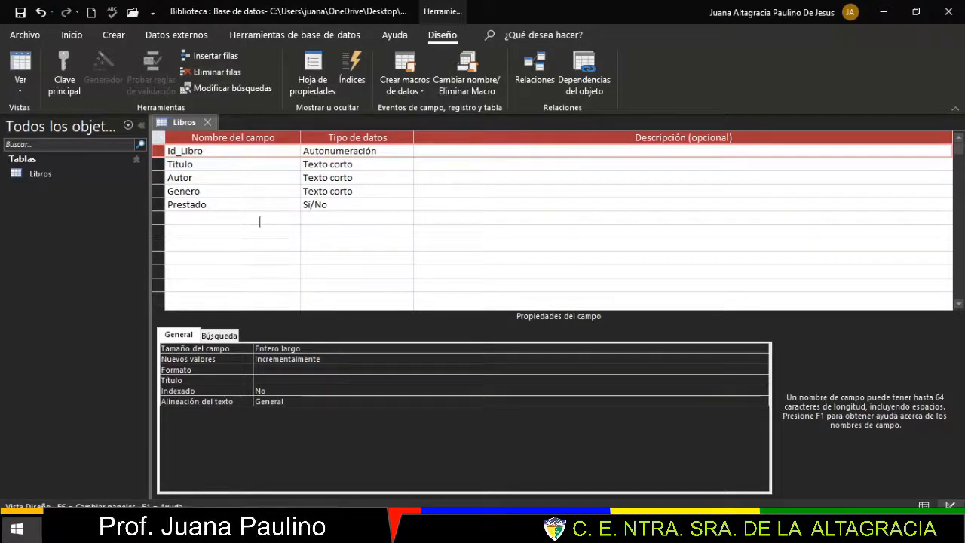
left_click(67, 74)
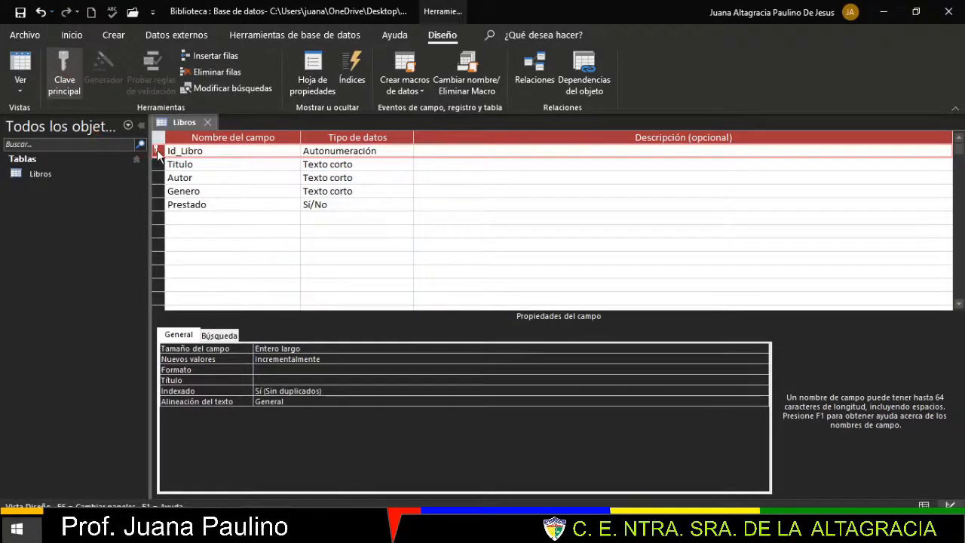
mouse_move(157, 153)
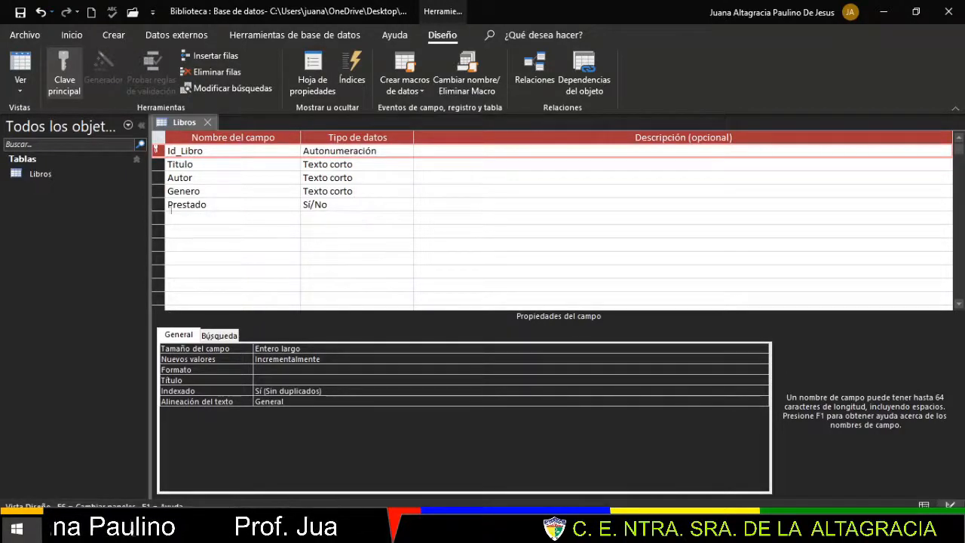
left_click(365, 164)
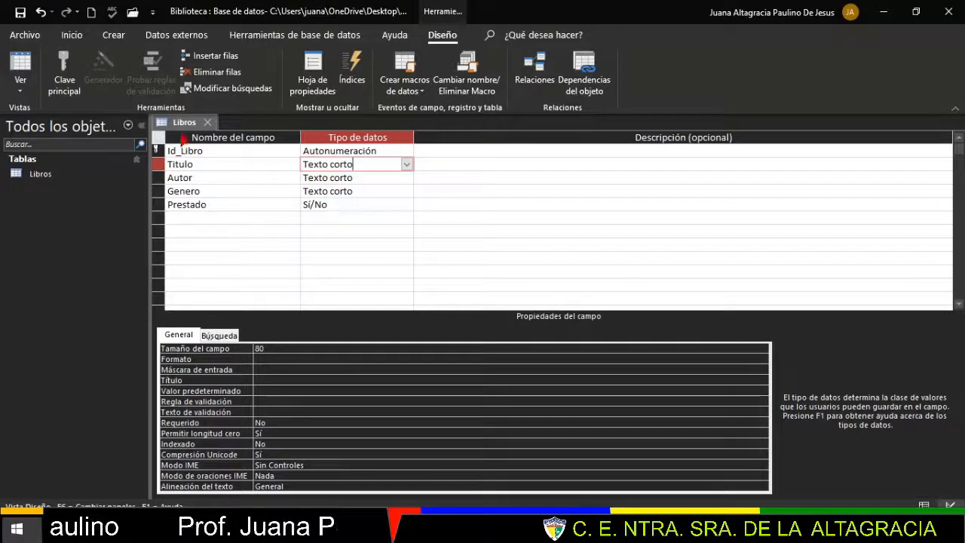
- Save the Libros table design and create a new blank table
right_click(185, 124)
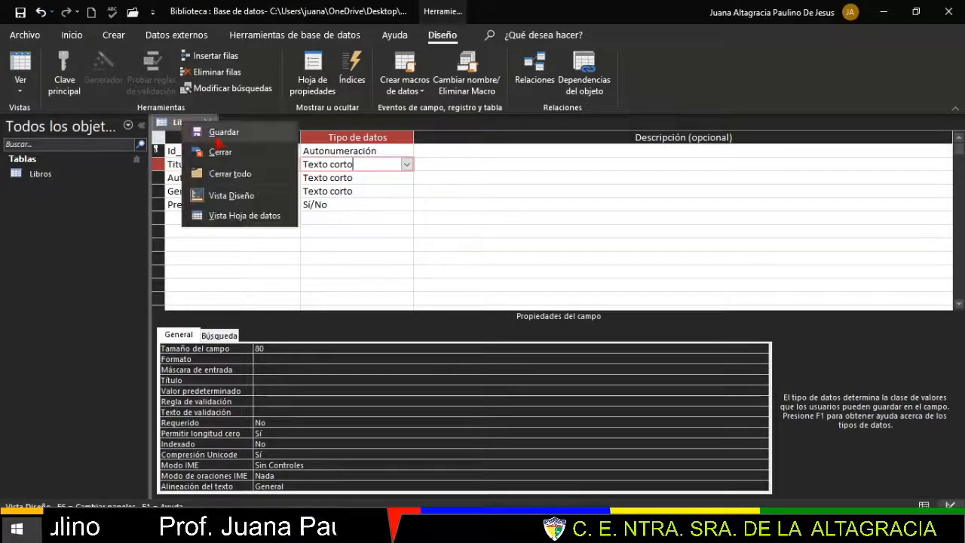
left_click(217, 140)
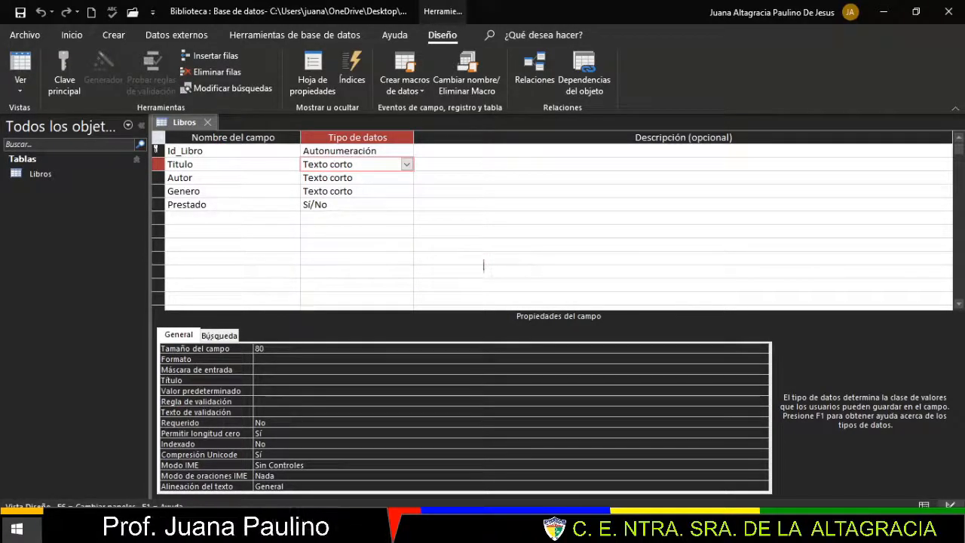
left_click(119, 37)
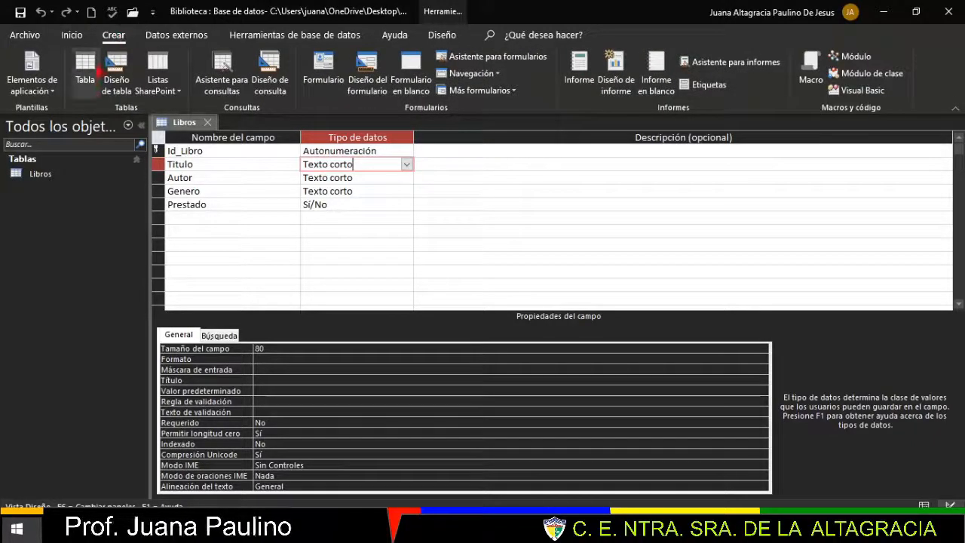
left_click(85, 81)
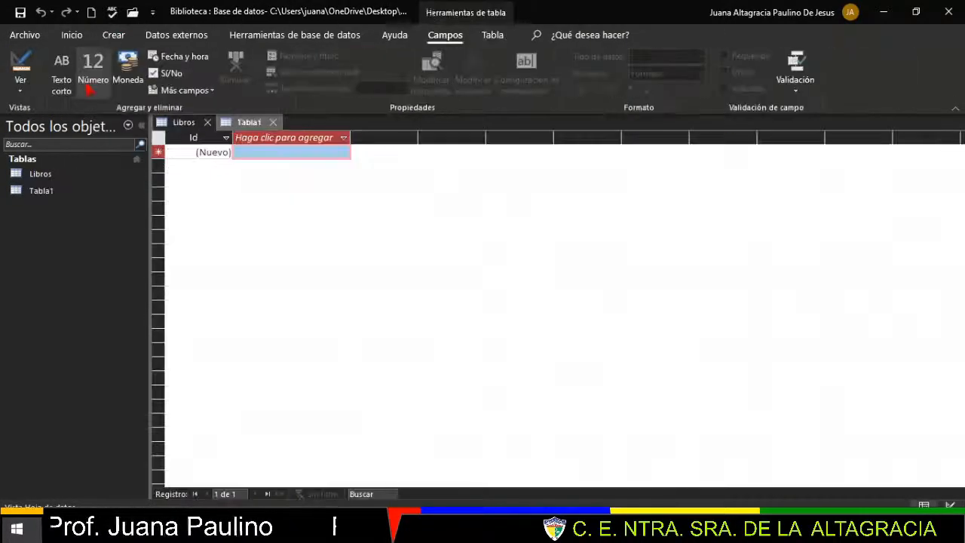
- Save the new Tabla1 under the name Lector
right_click(253, 124)
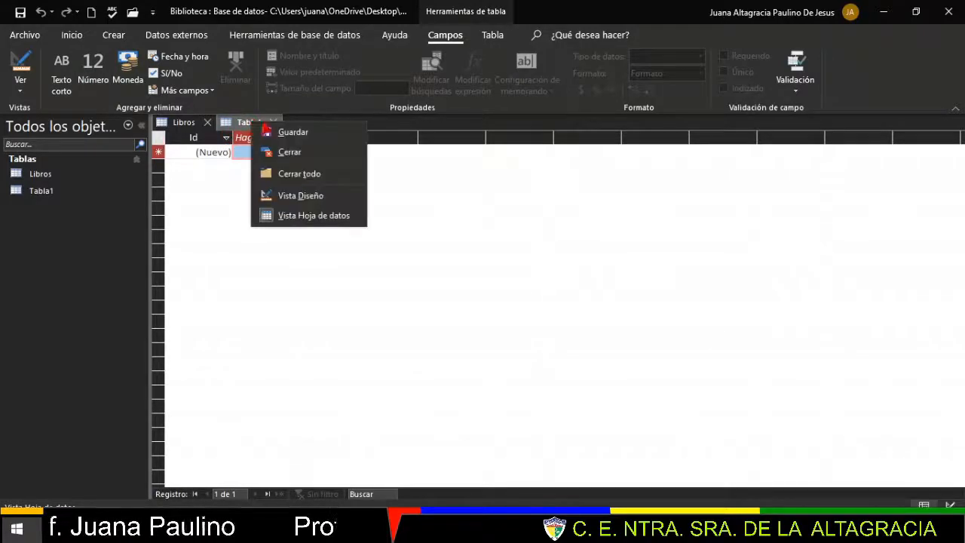
left_click(290, 134)
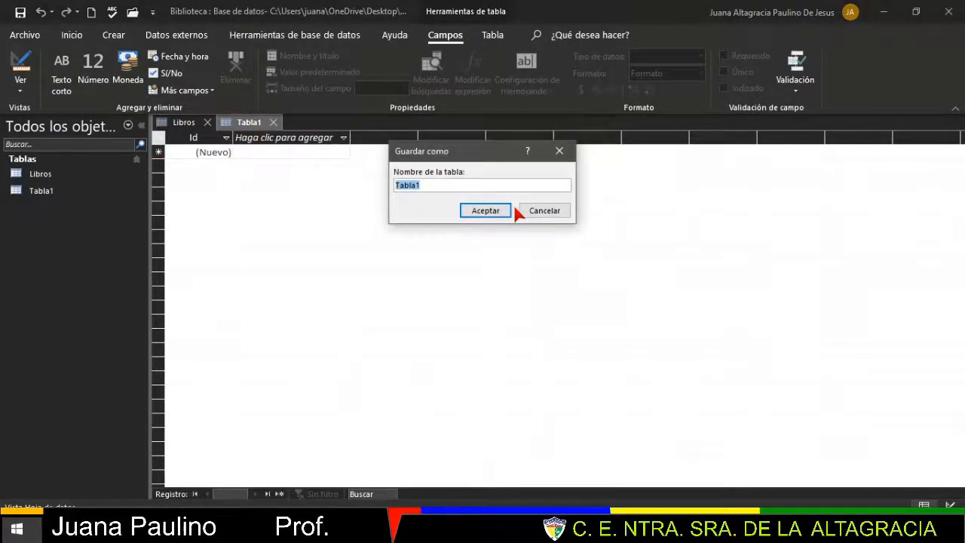
type("Lector")
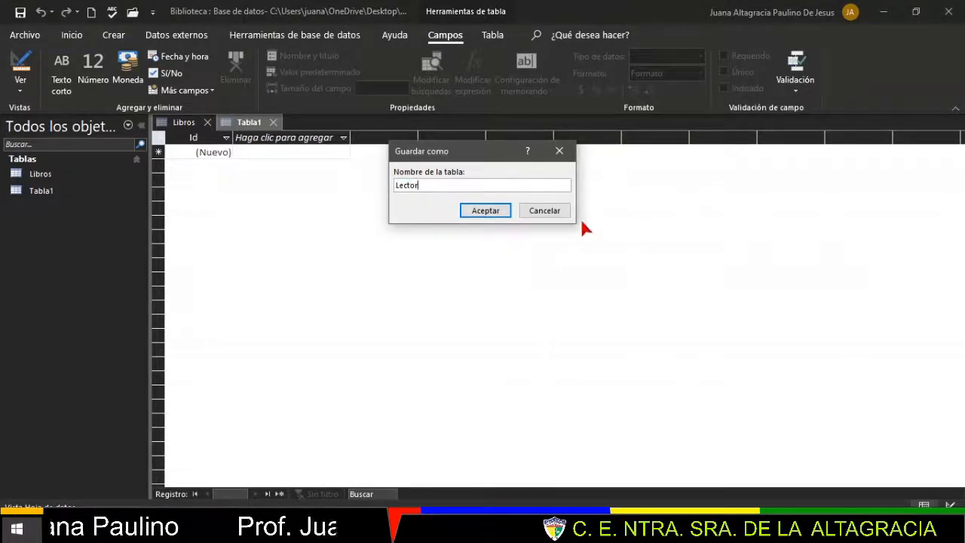
left_click(489, 212)
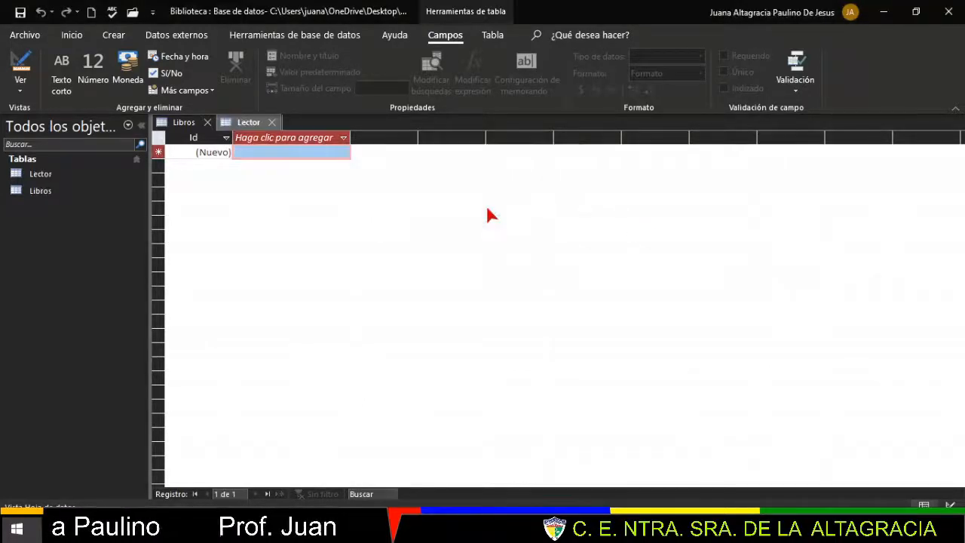
left_click(20, 84)
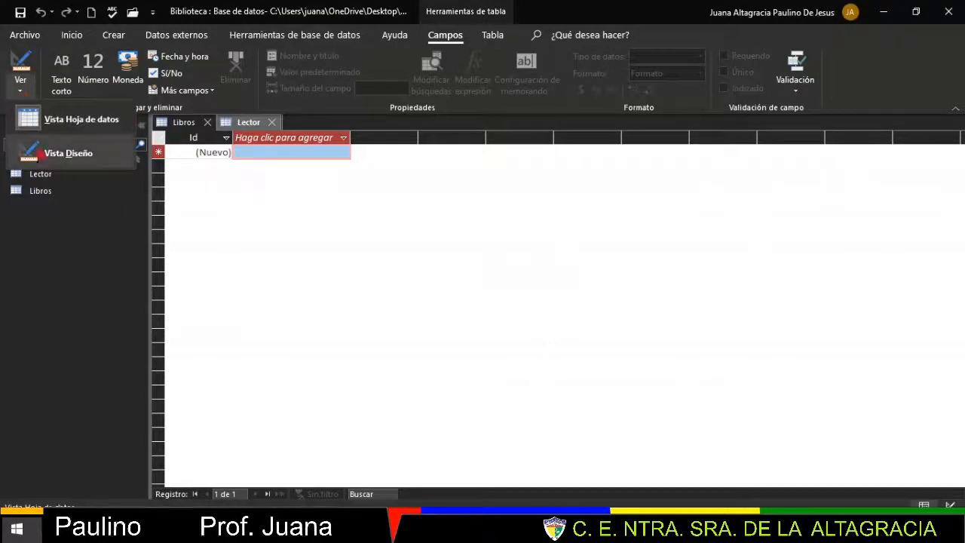
- Open Lector in Design view and rename its Id field to Id_Lector
left_click(68, 153)
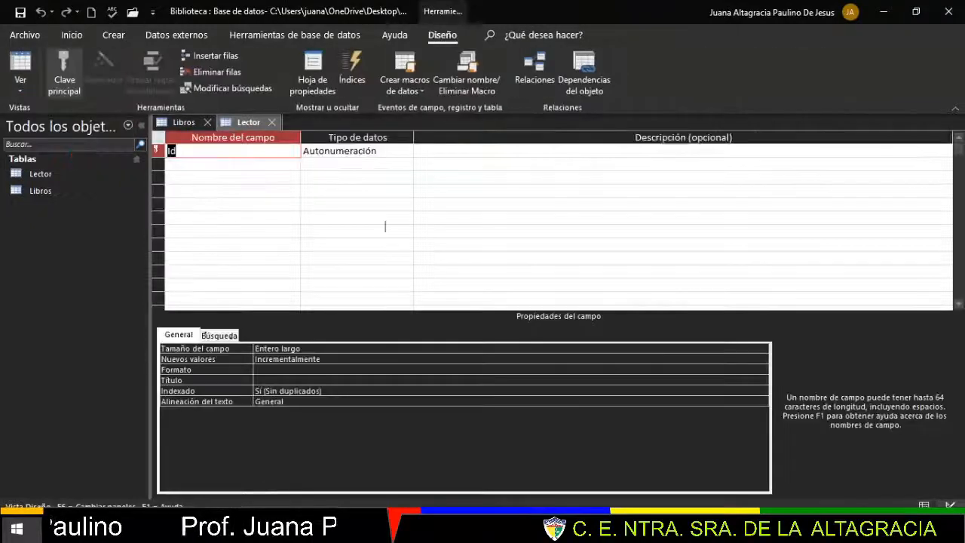
left_click(187, 151)
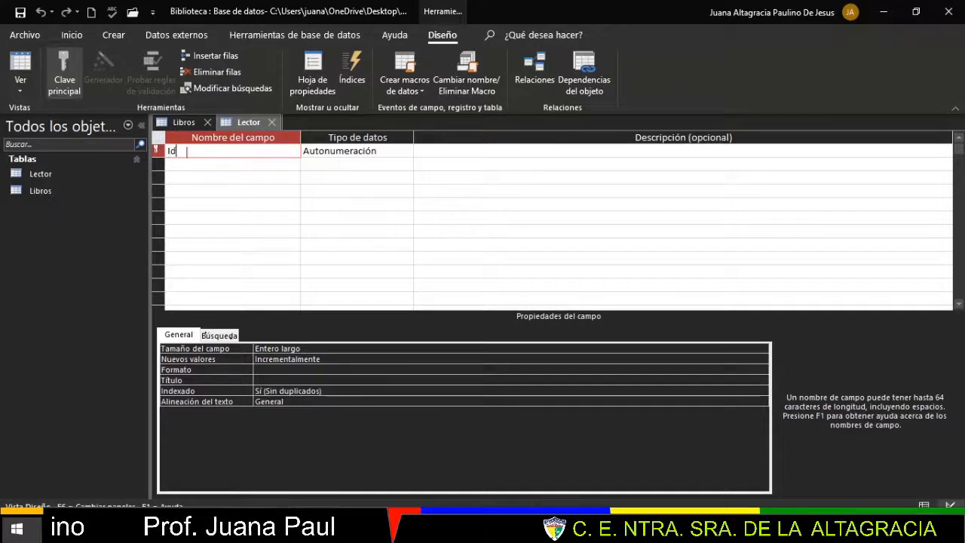
type("_")
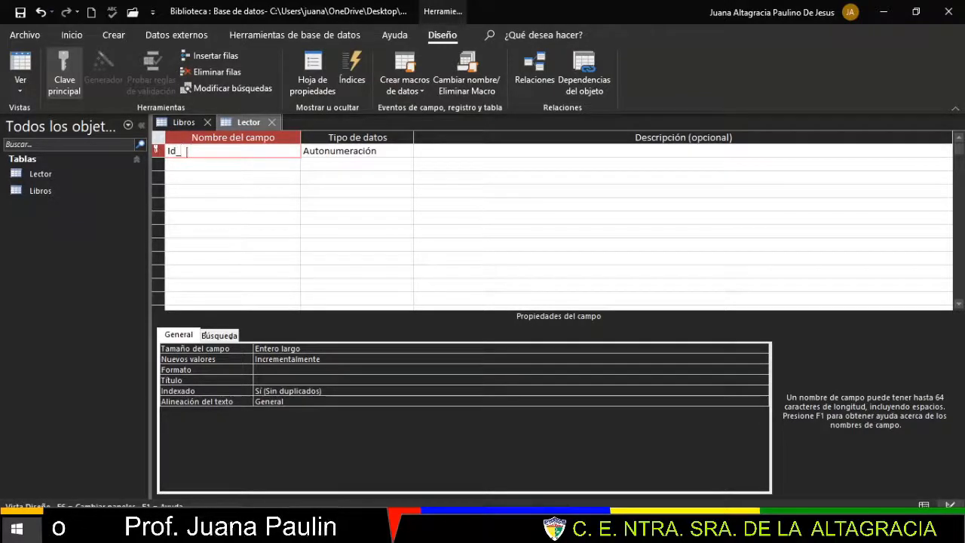
type("Lector")
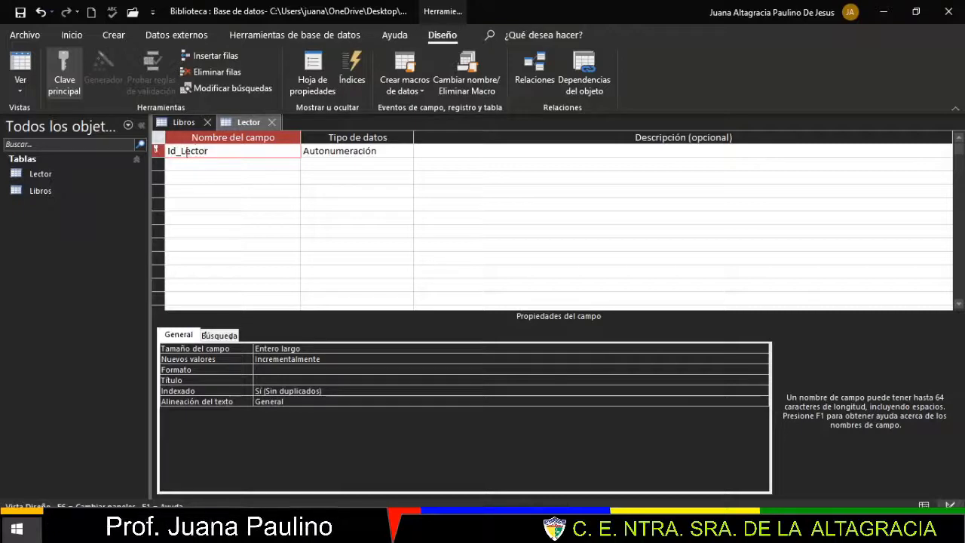
key("Tab")
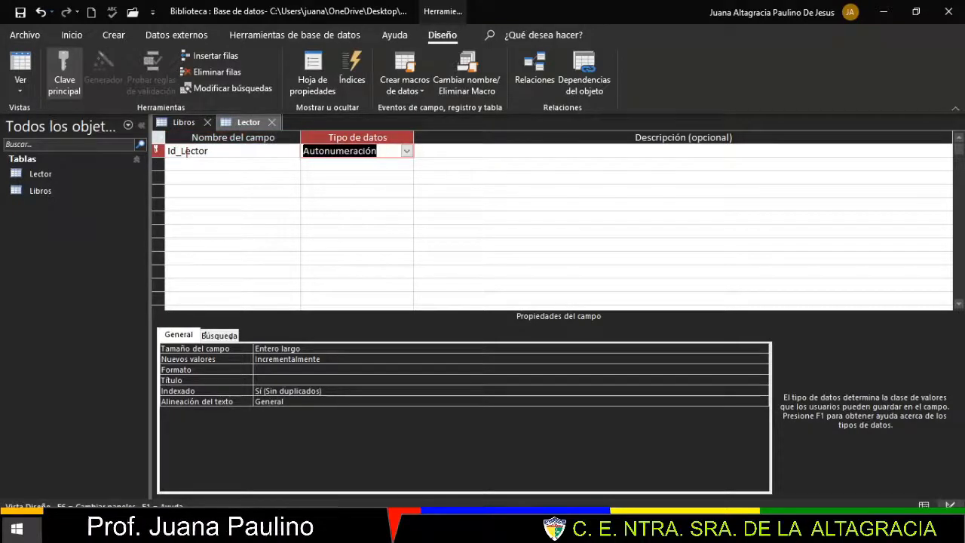
- Add a short-text Nombre_Lector field and clear its default 255 field size
key("Tab")
key("Tab")
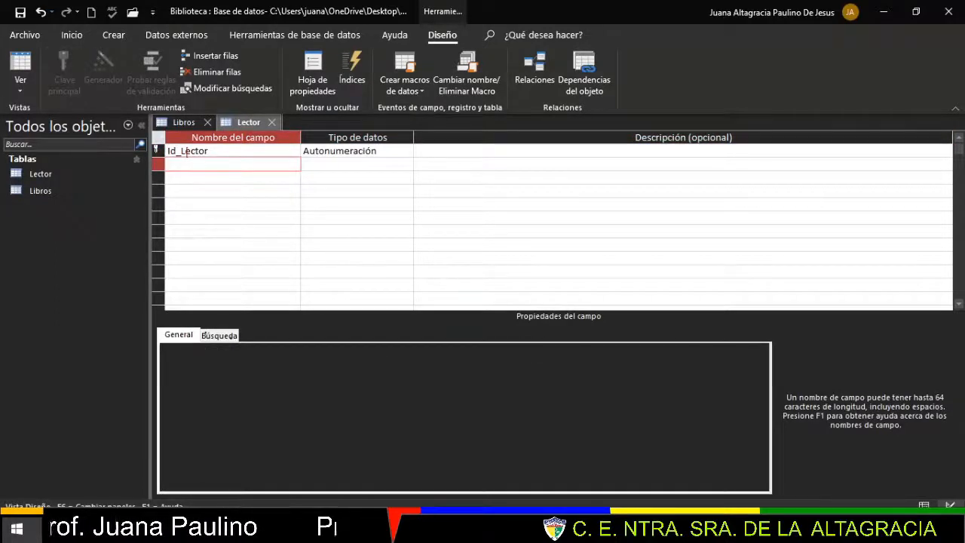
type("Nombre_")
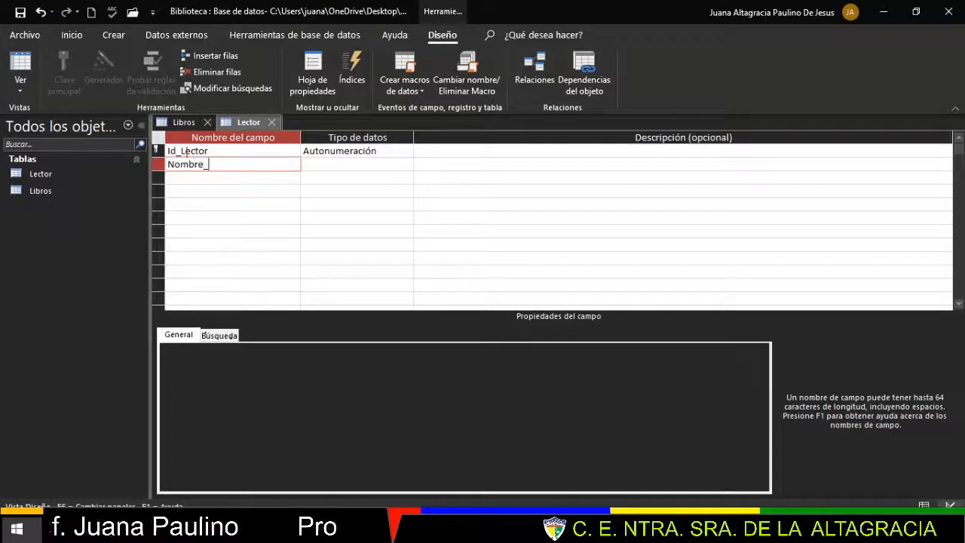
type("Lector")
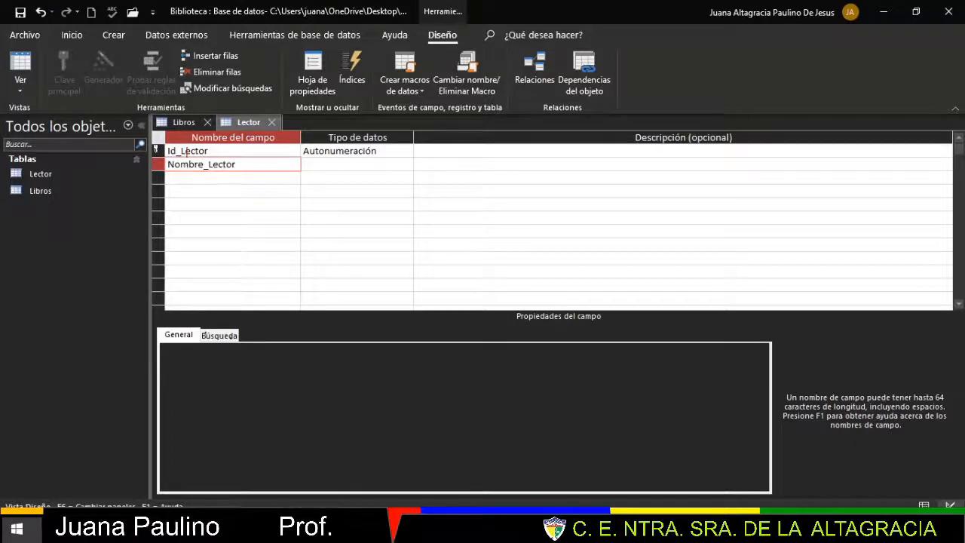
key("Tab")
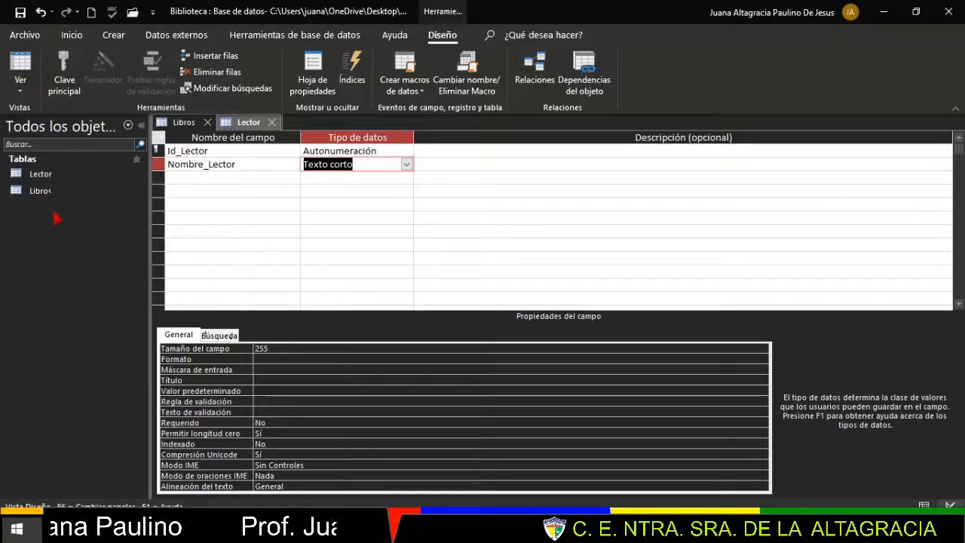
left_click(278, 348)
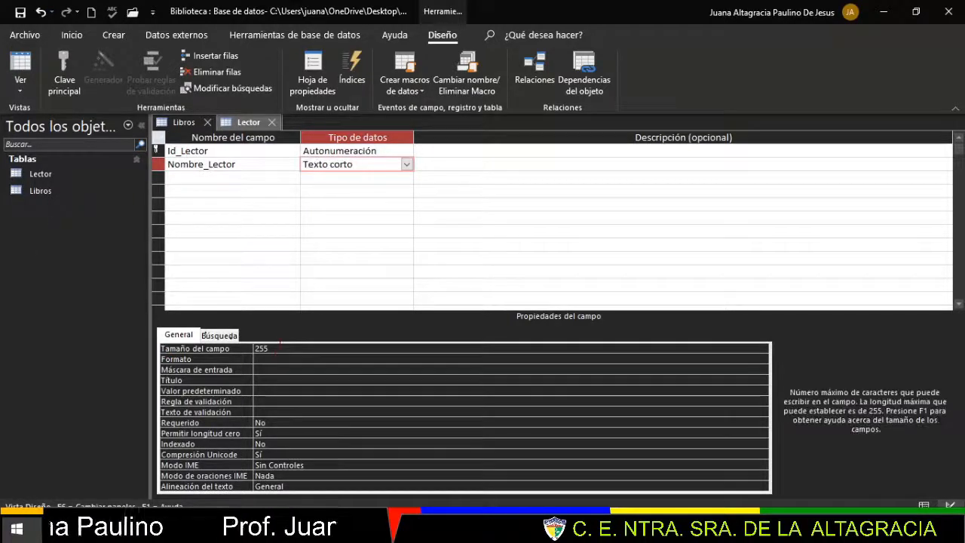
key("BackSpace")
key("BackSpace")
key("BackSpace")
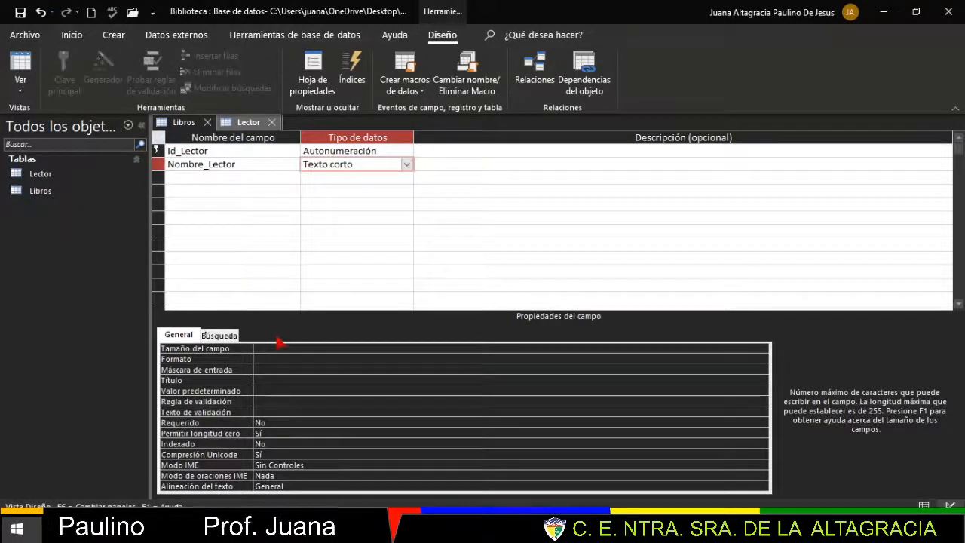
- Set Nombre_Lector's size to 50, add a Carnet_Identidad field, and retype Nombre_Lector's underscore
type("50")
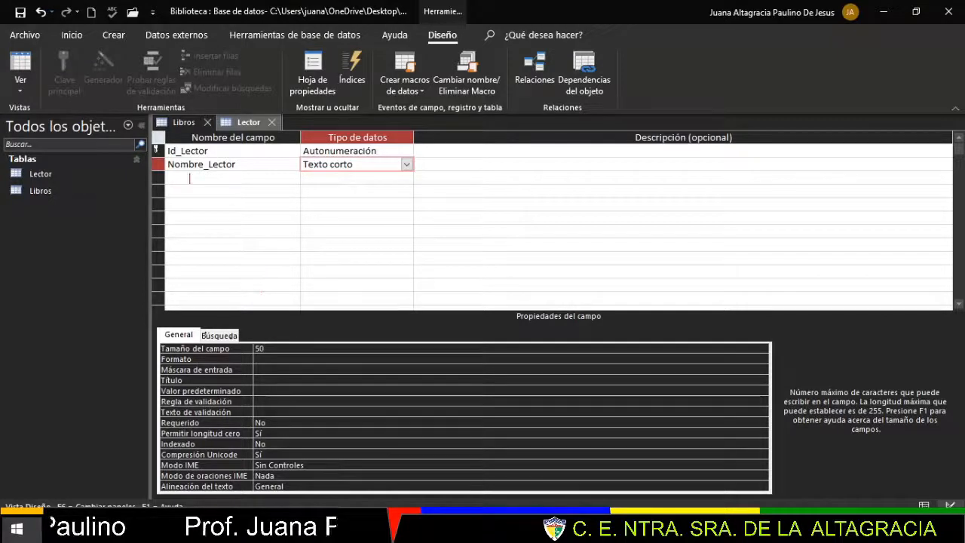
left_click(189, 178)
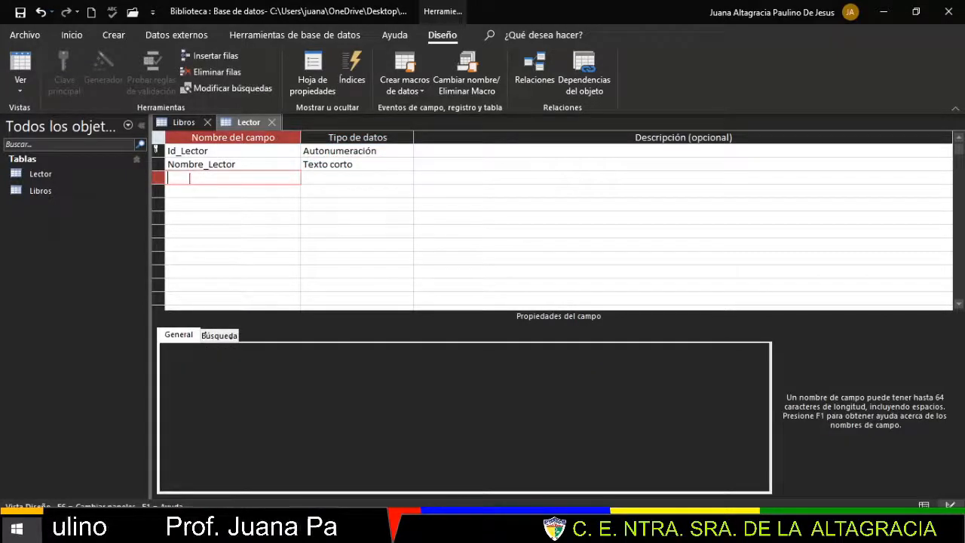
type("Carnet")
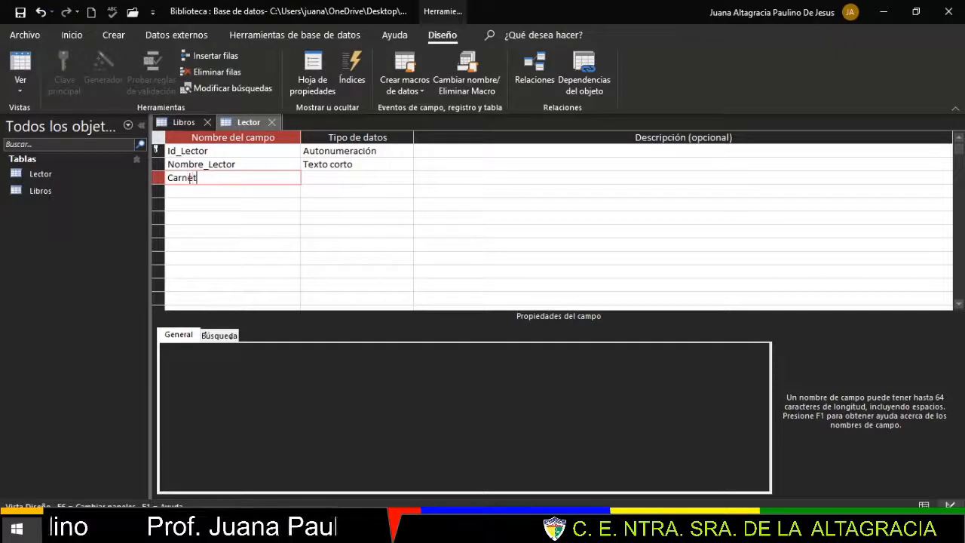
type("_")
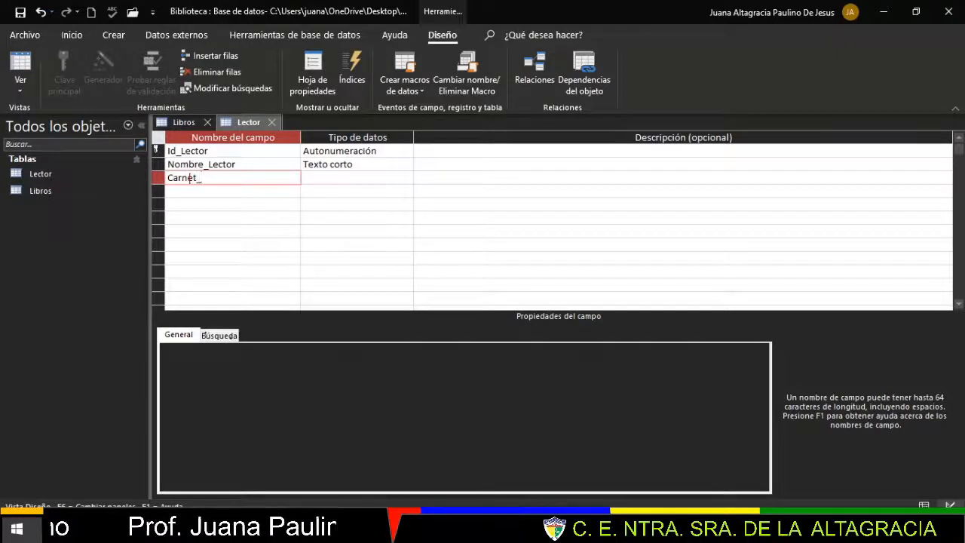
type("Identidad")
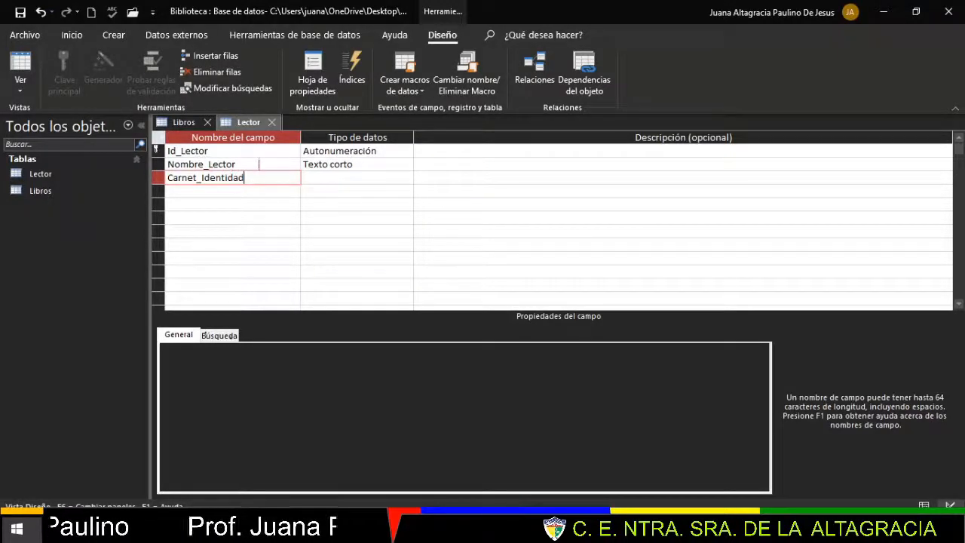
left_click(209, 164)
key("BackSpace")
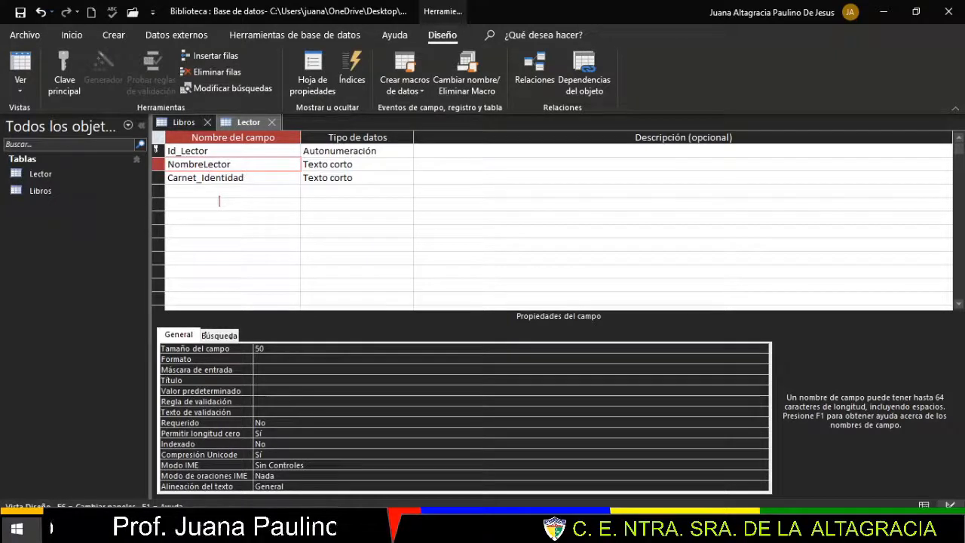
type("_")
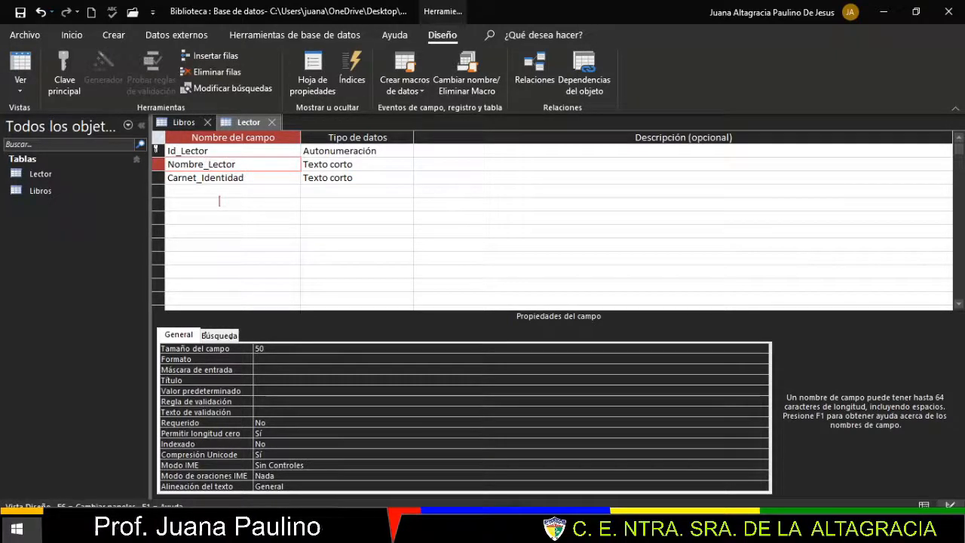
- Give Carnet_Identidad the Número data type
left_click(367, 178)
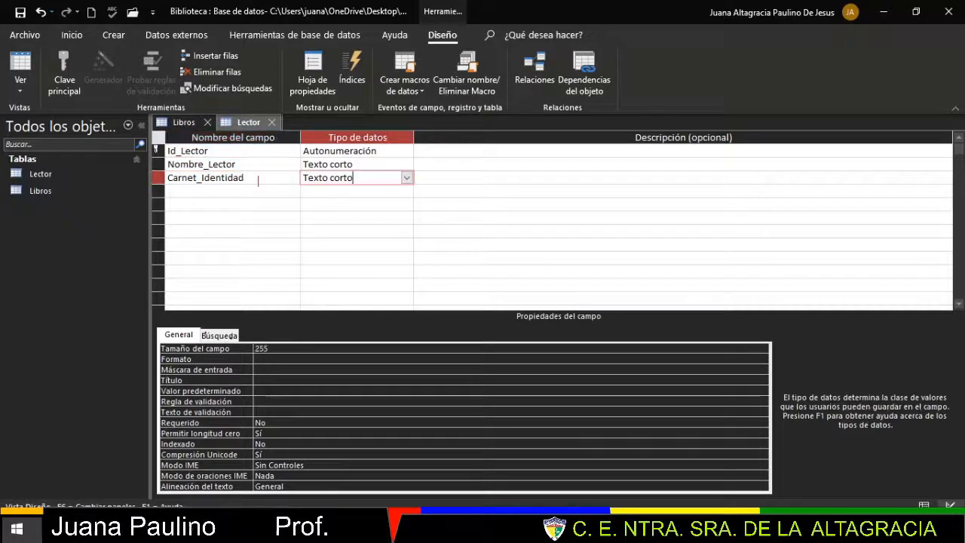
left_click(407, 178)
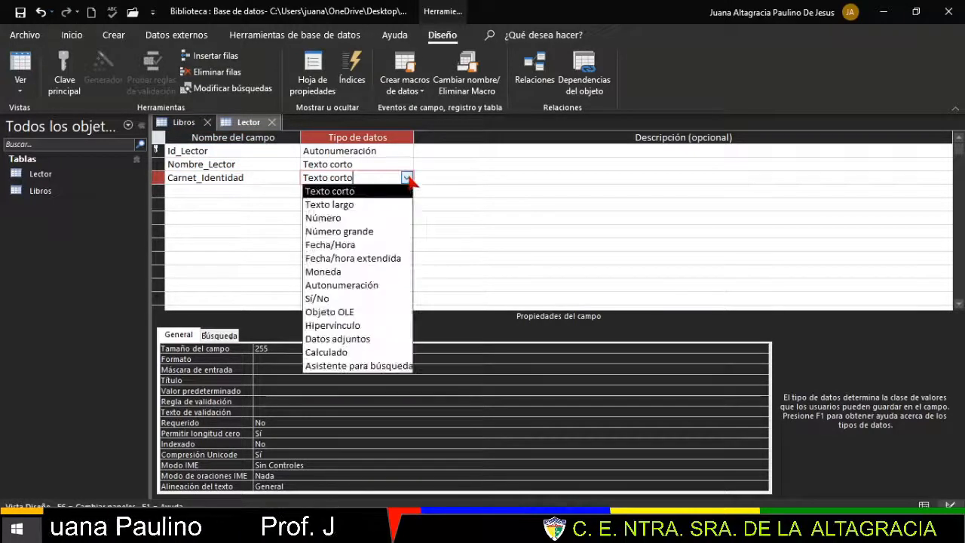
left_click(358, 218)
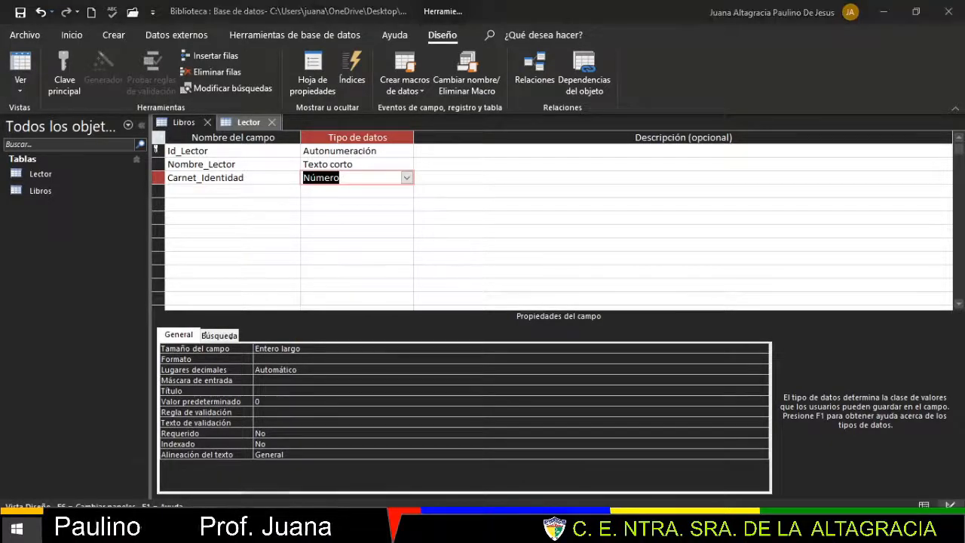
key("alt+Tab")
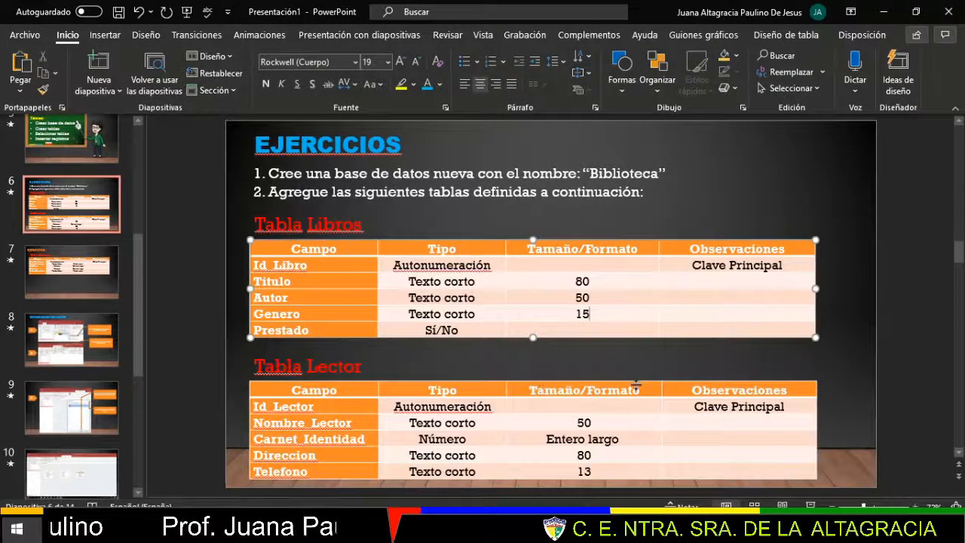
left_click(591, 423)
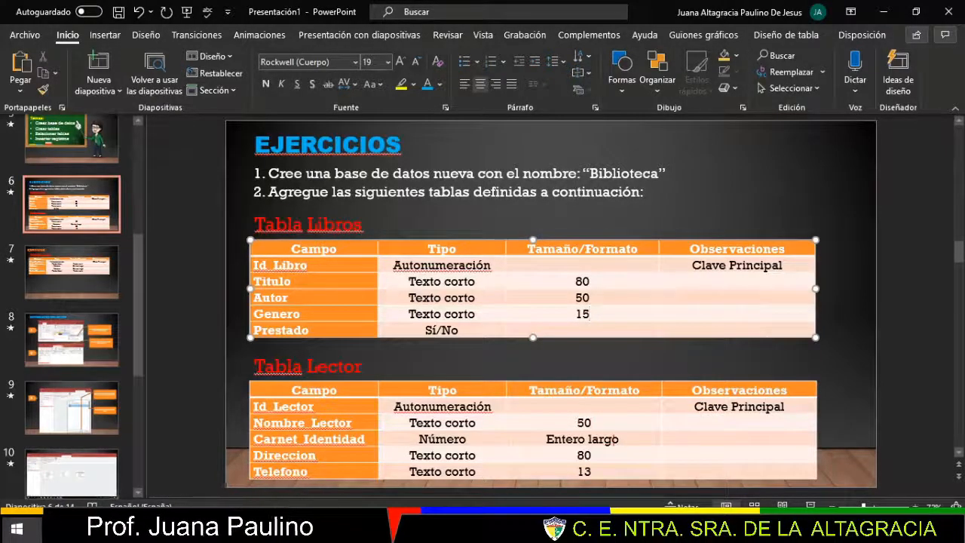
left_click_drag(624, 439, 547, 439)
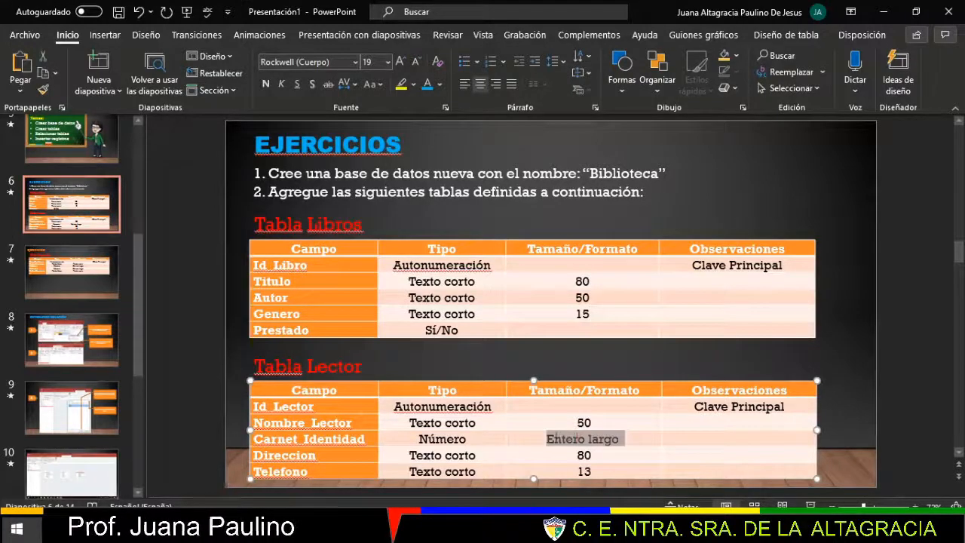
left_click(615, 443)
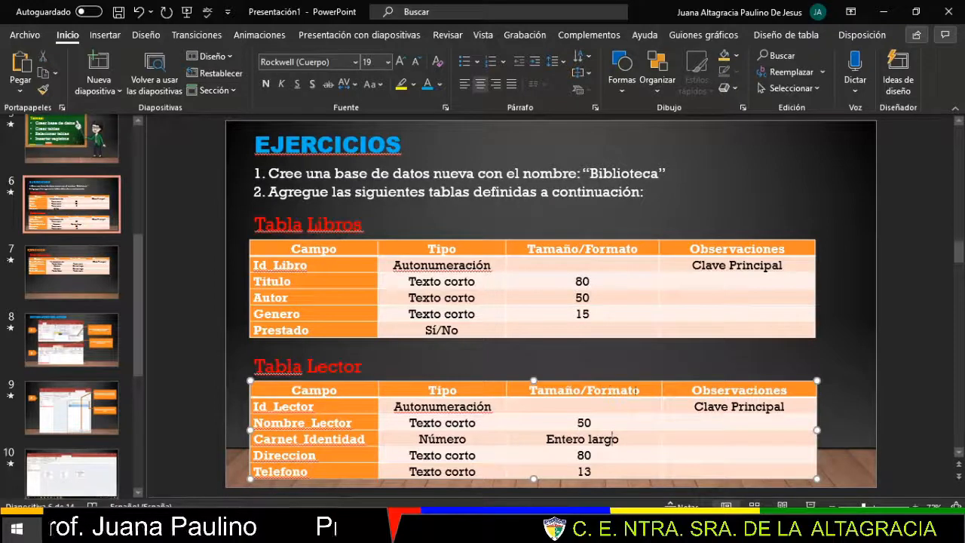
left_click(586, 425)
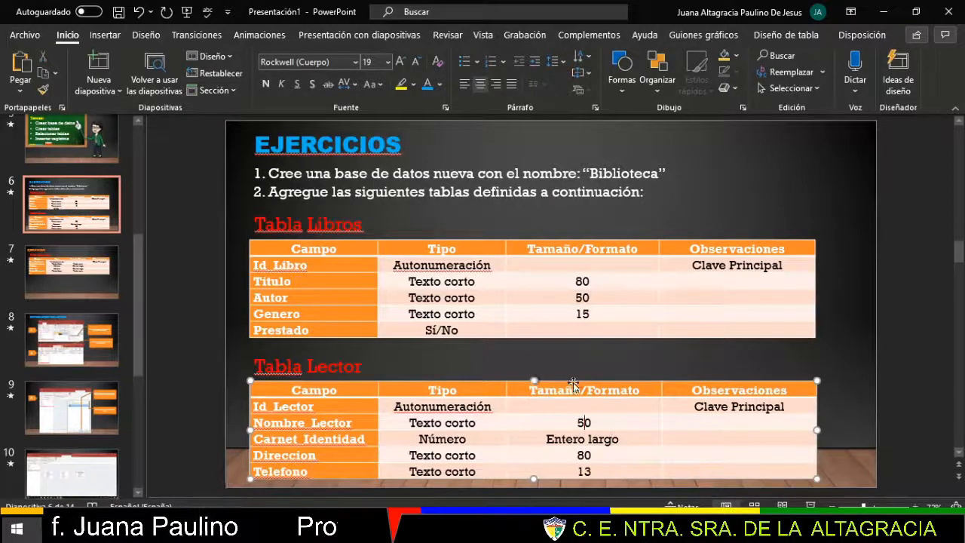
left_click_drag(580, 392, 538, 393)
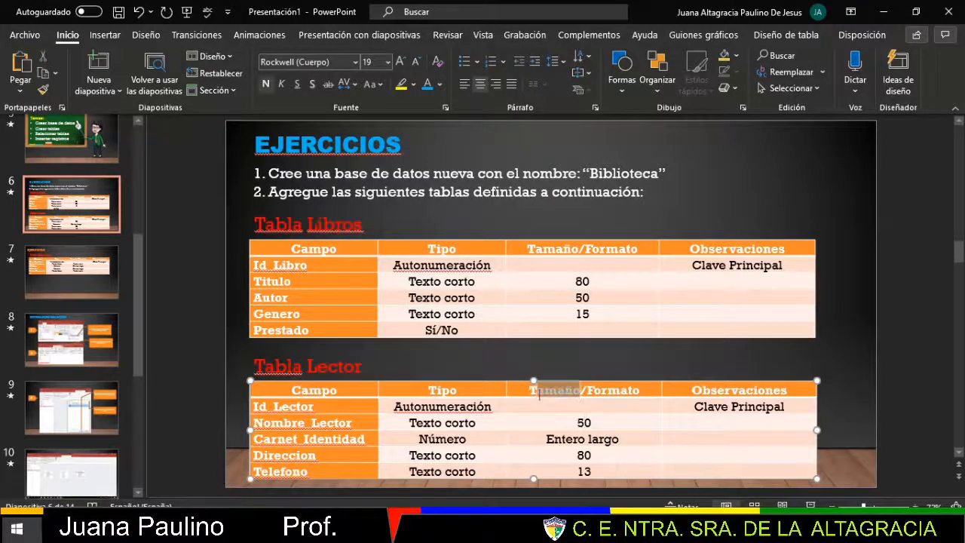
left_click(631, 439)
left_click(630, 389)
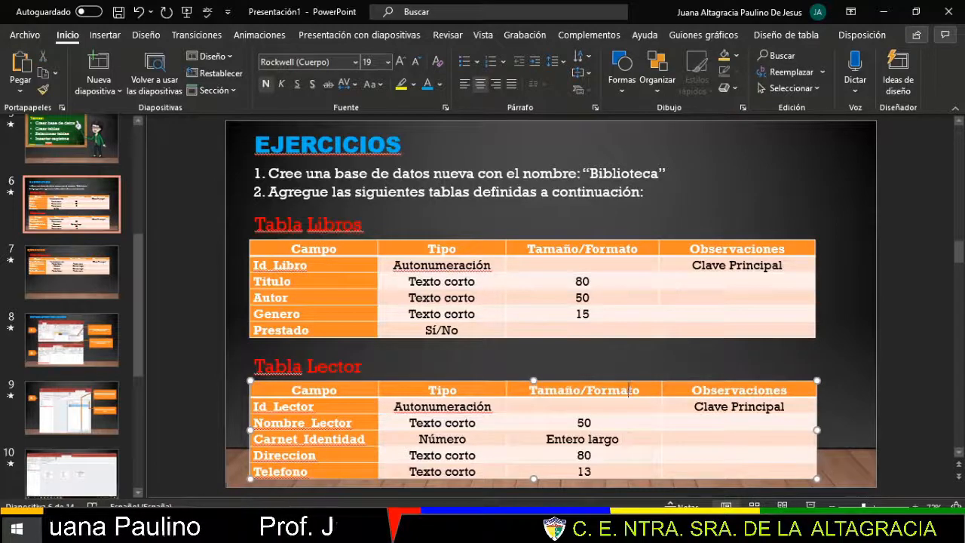
double_click(629, 390)
- Add a Direccion field to Lector as Texto corto with field size 80
key("alt+Tab")
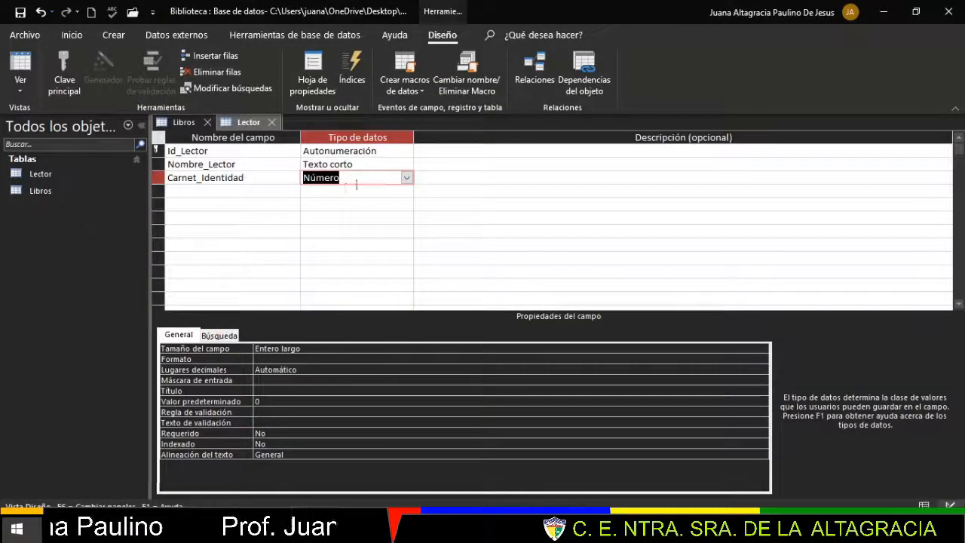
left_click(323, 348)
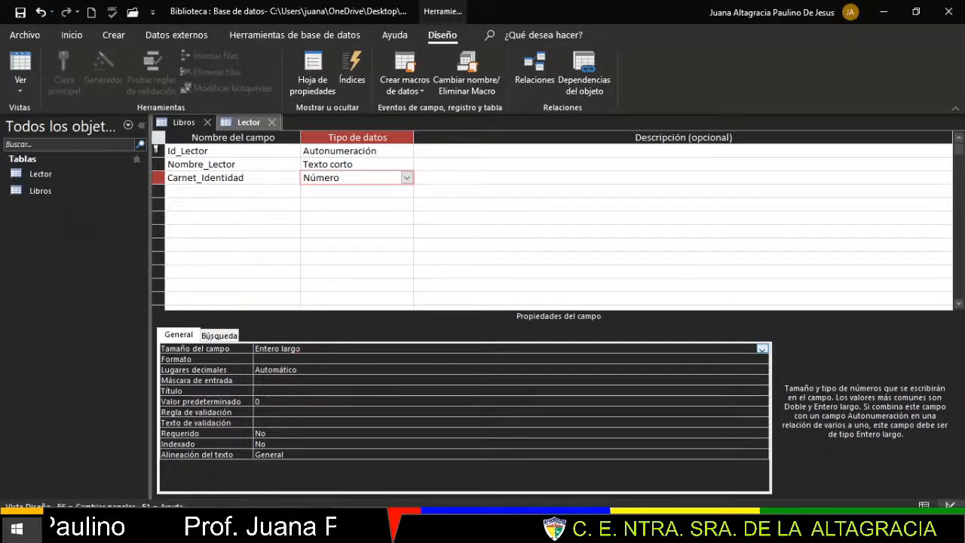
left_click(221, 193)
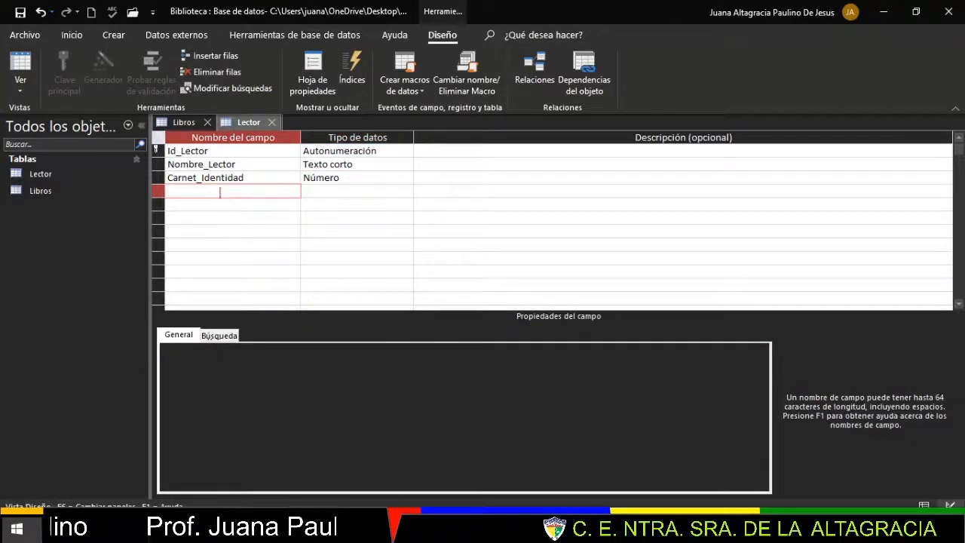
type("Dire")
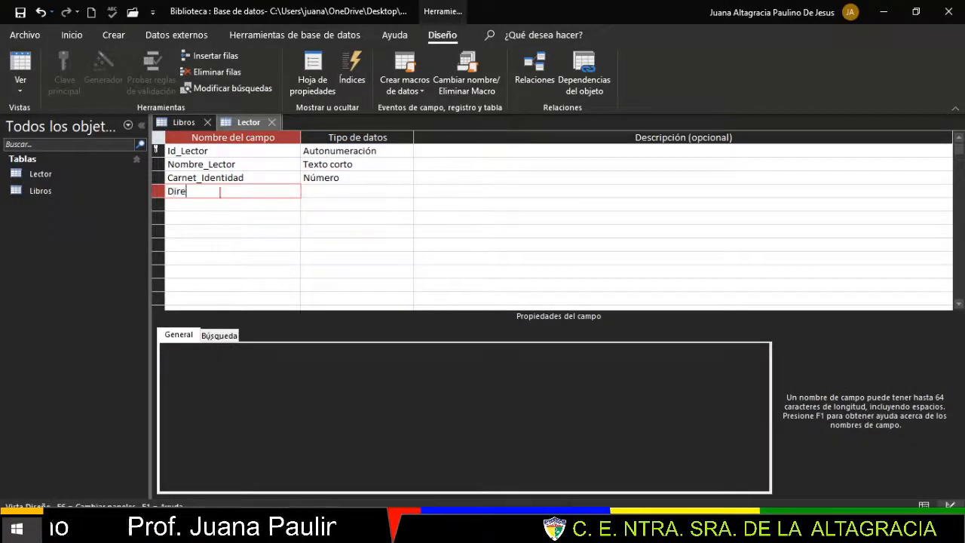
type("ccion")
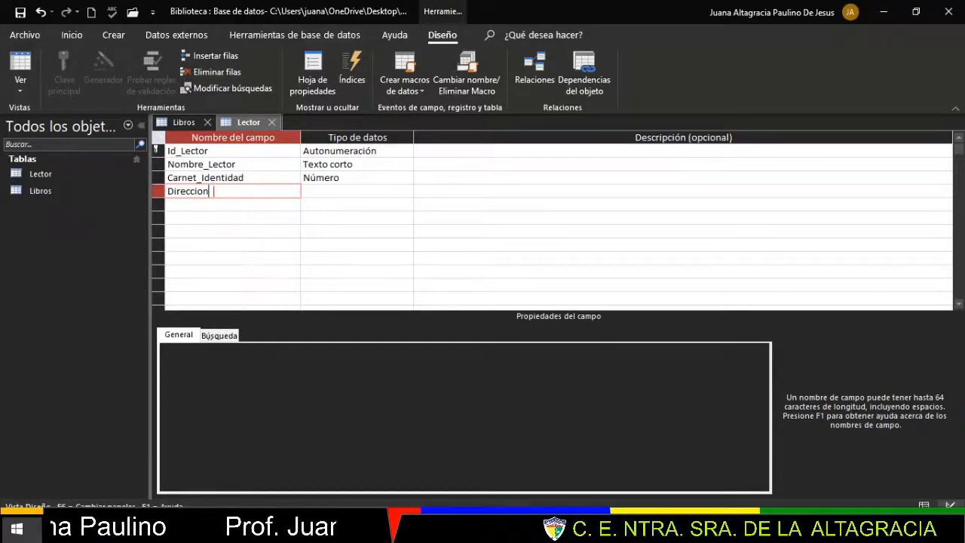
left_click(324, 191)
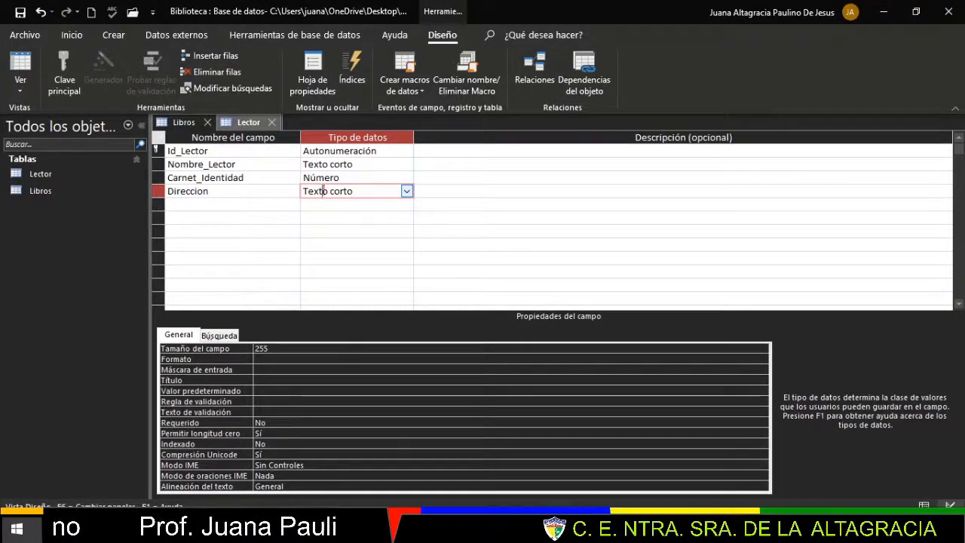
left_click(261, 348)
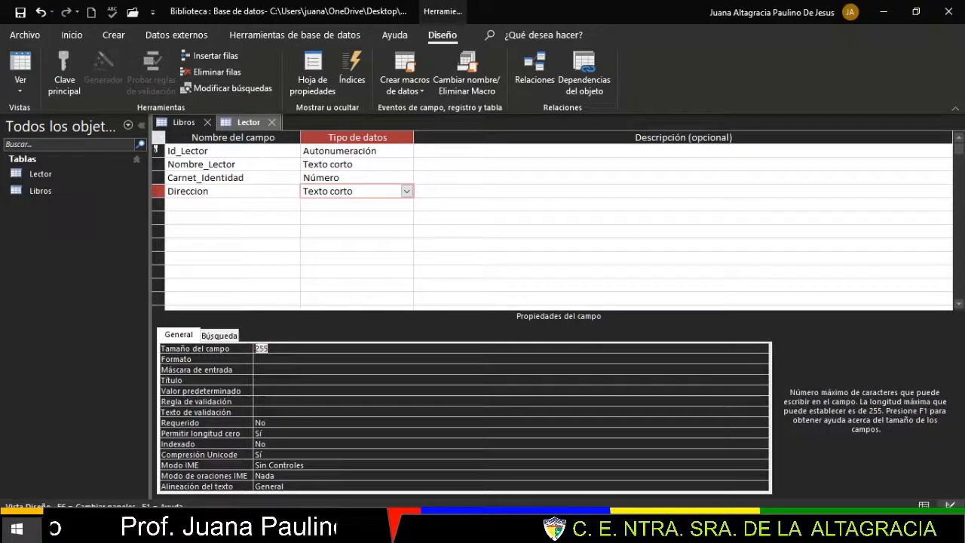
type("8")
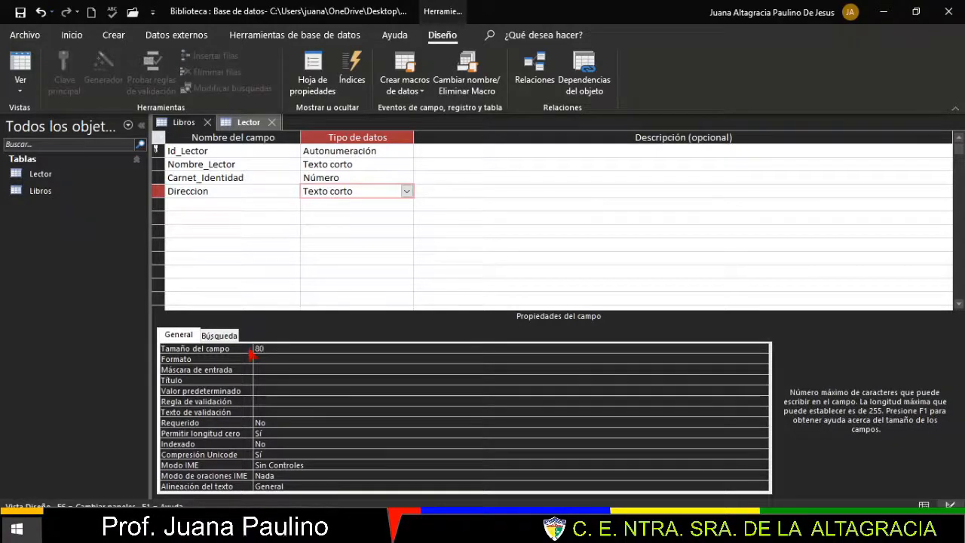
type("0")
left_click(218, 204)
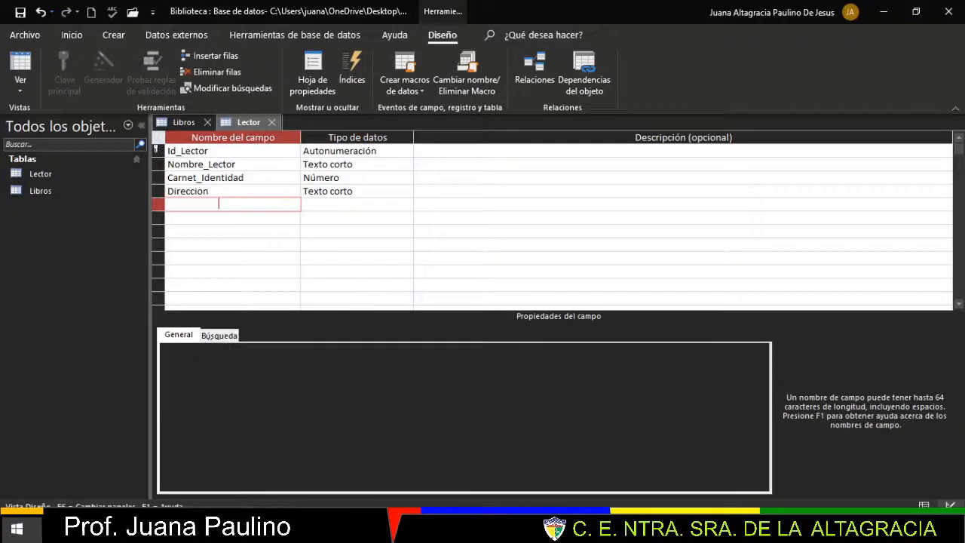
- Add a Telefono field to Lector as Texto corto with field size 13
type("Telefono")
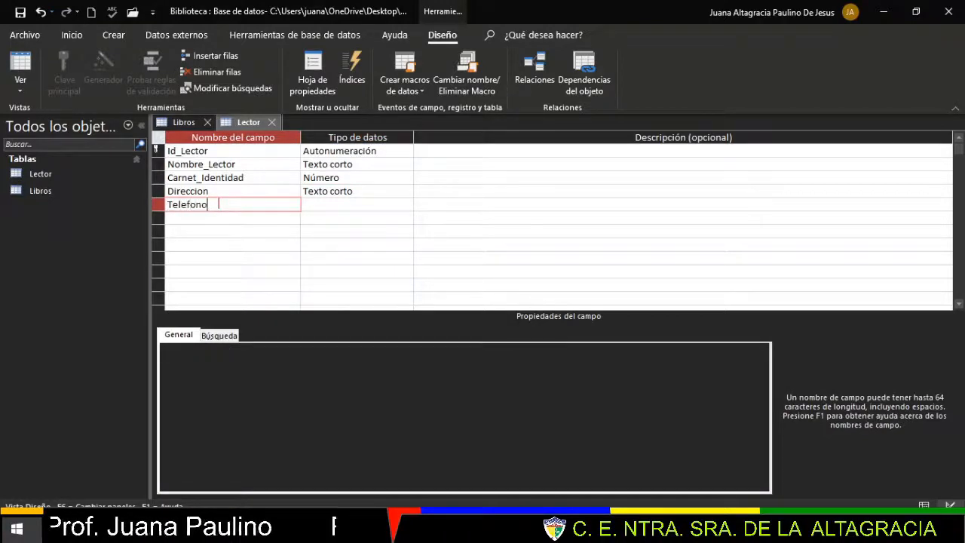
left_click(362, 204)
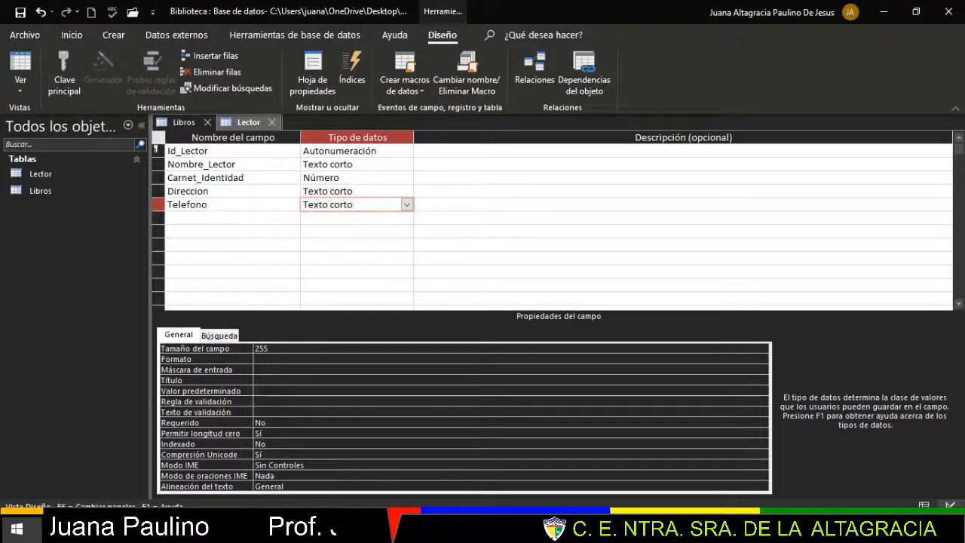
left_click(237, 352)
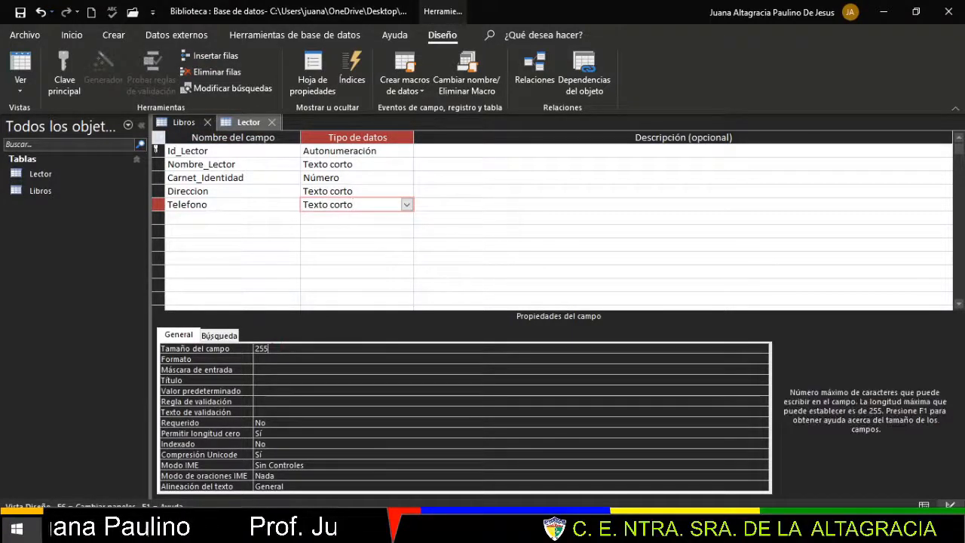
type("13")
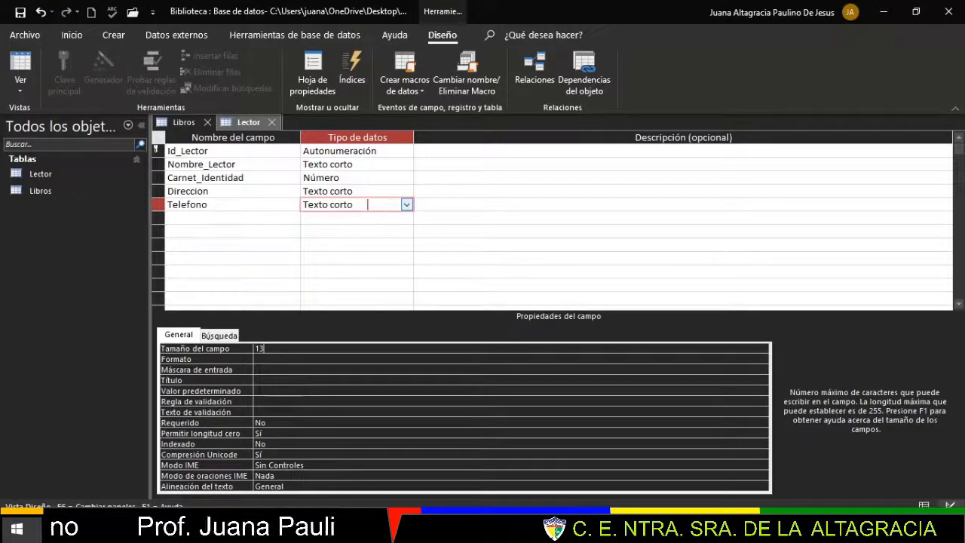
left_click(406, 204)
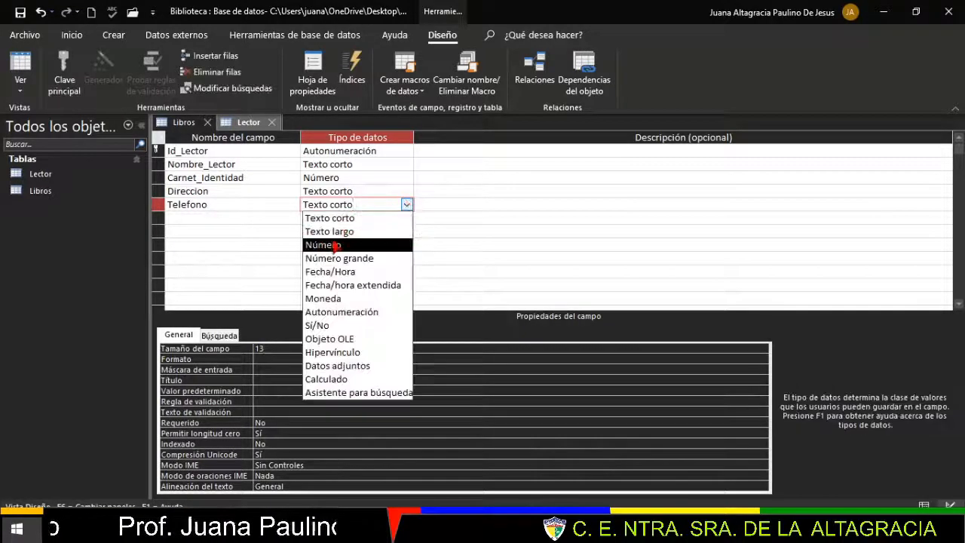
left_click(407, 205)
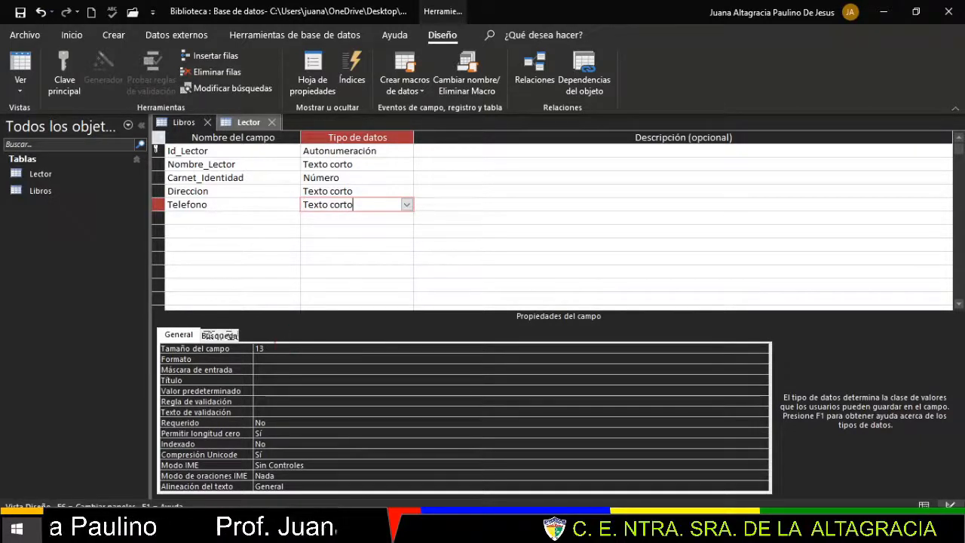
left_click(276, 348)
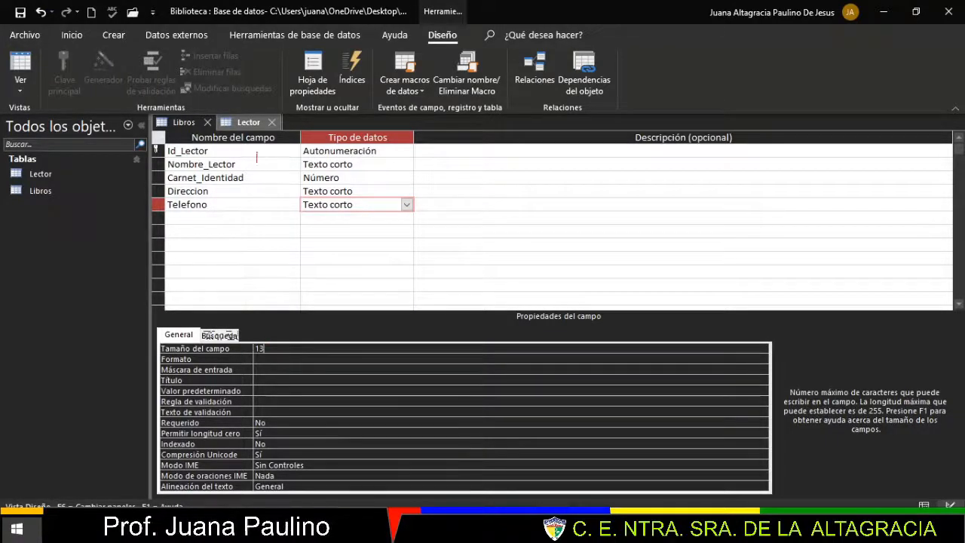
right_click(249, 125)
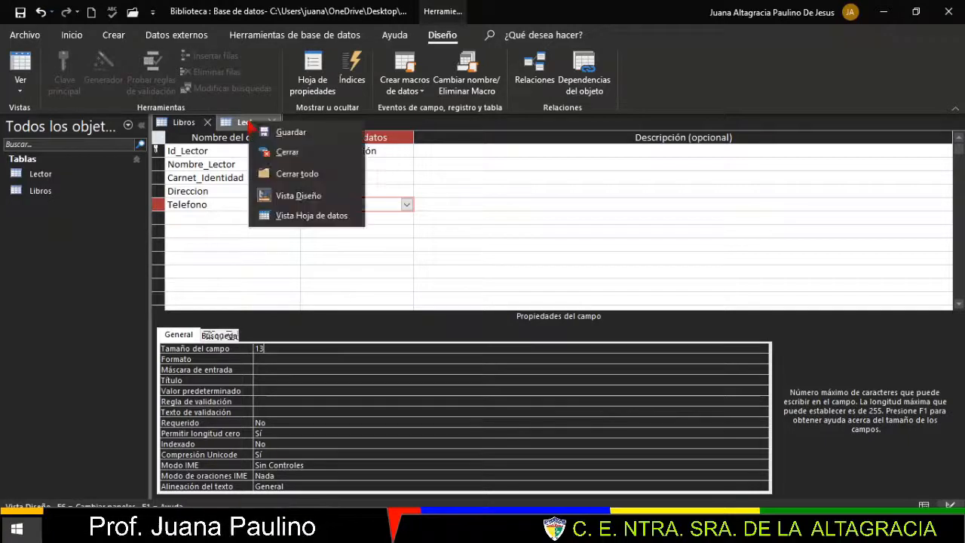
- Save the Lector table design and create a new blank table
left_click(298, 132)
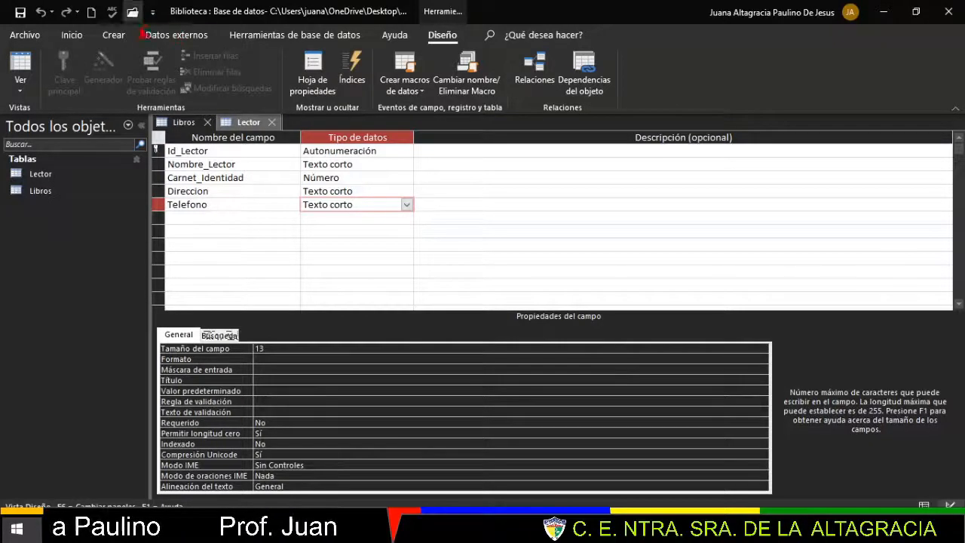
left_click(114, 35)
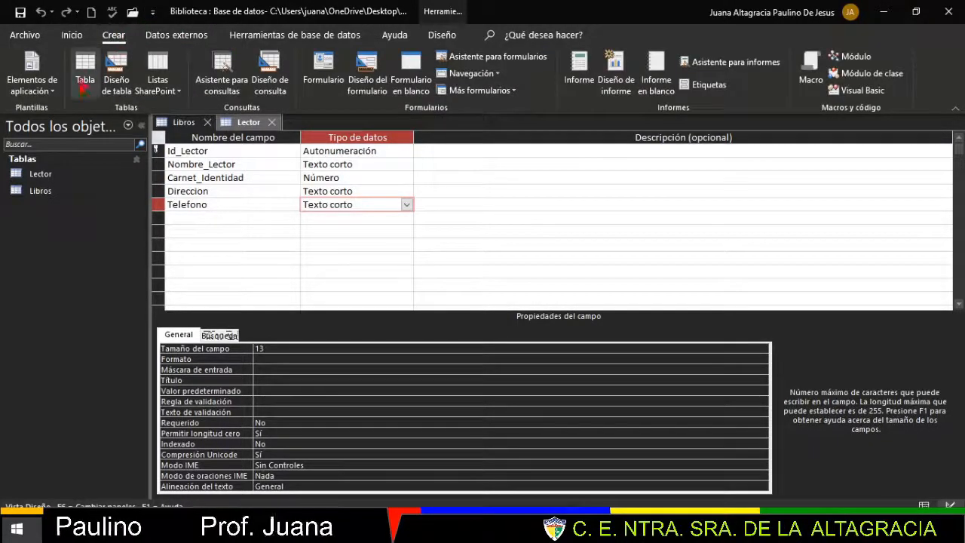
left_click(83, 87)
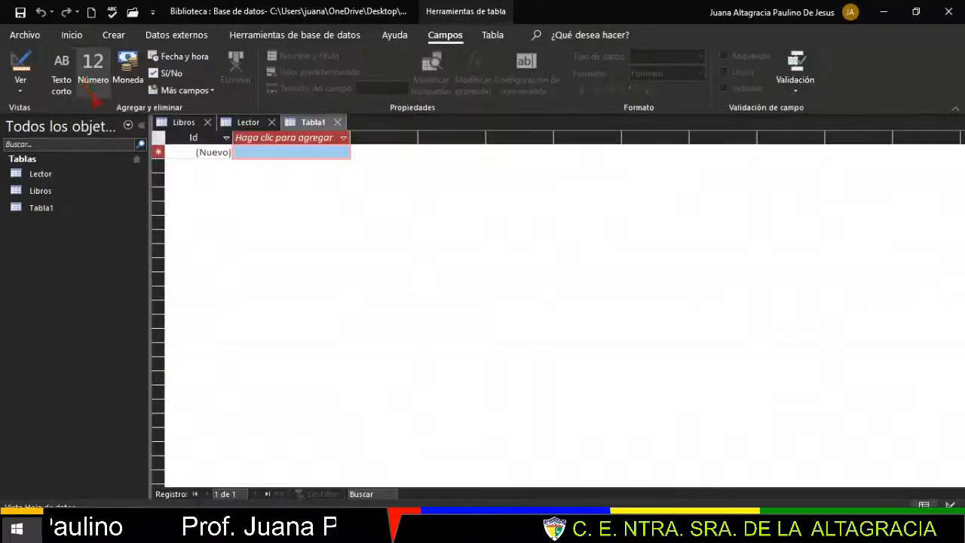
- Save the new blank table under the name Prestamos
right_click(311, 124)
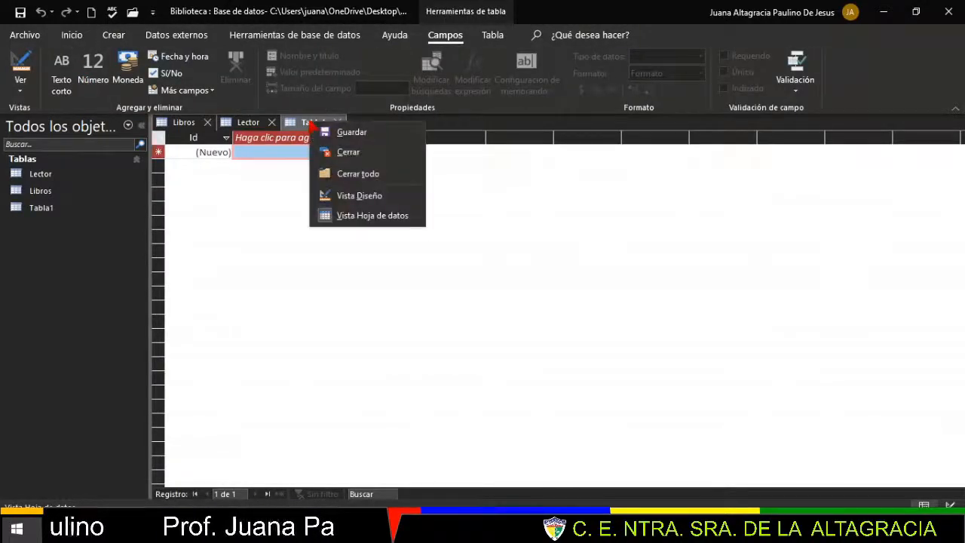
left_click(347, 132)
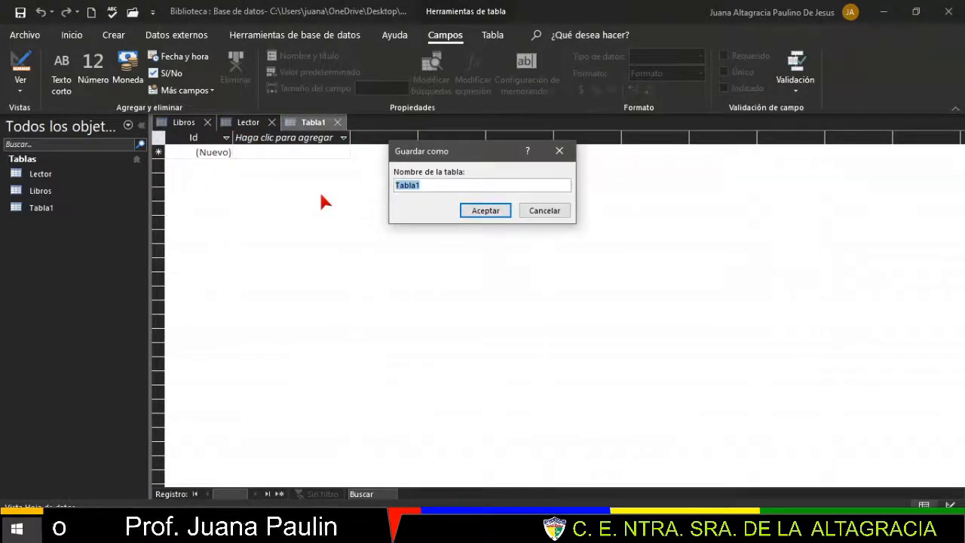
type("Prestamos")
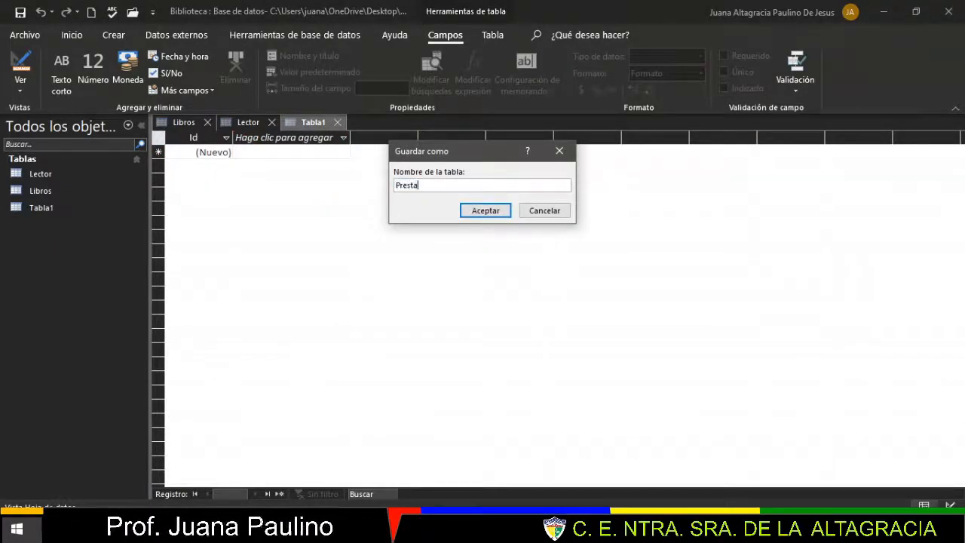
left_click(490, 212)
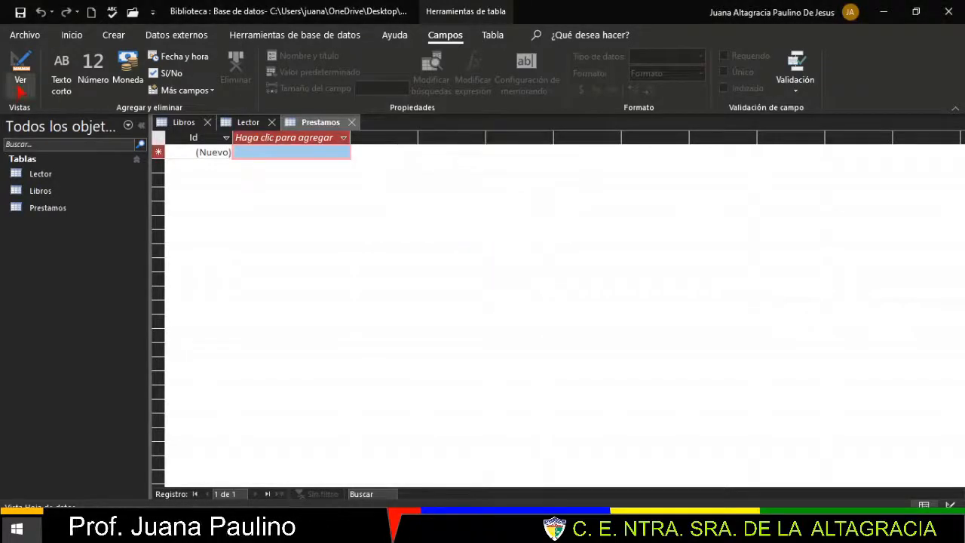
left_click(20, 85)
- In Prestamos design view, rename the autonumber Id field to Num_Prestamo
left_click(68, 155)
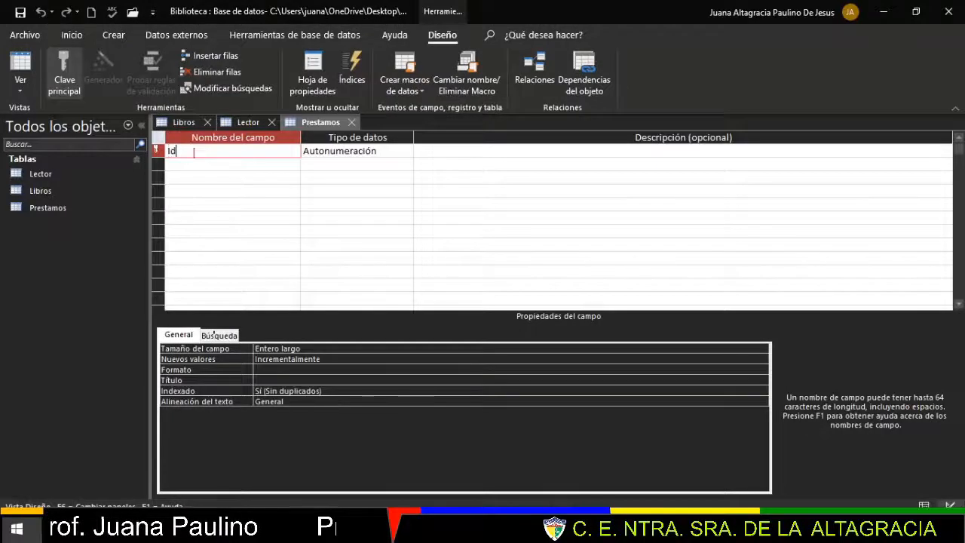
key("BackSpace")
key("BackSpace")
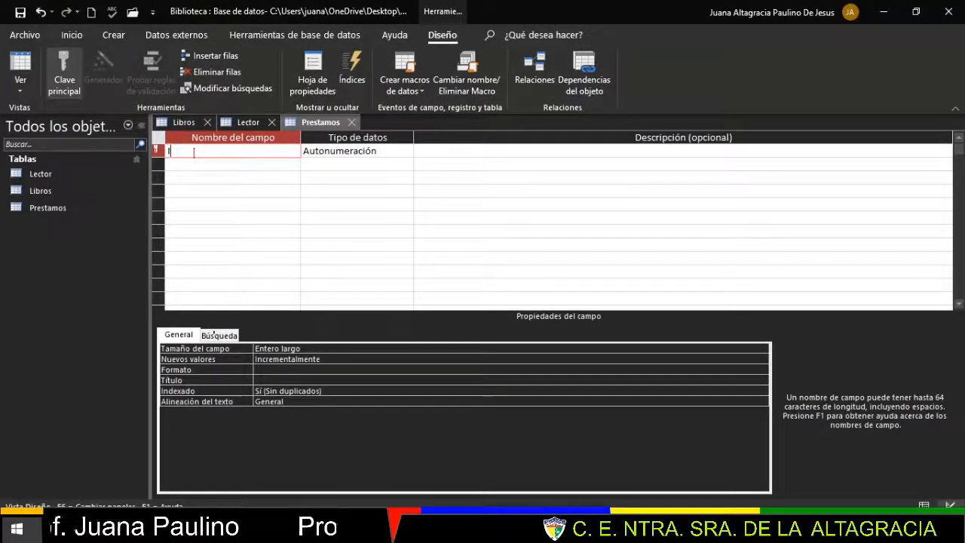
type("Num_Prestamo")
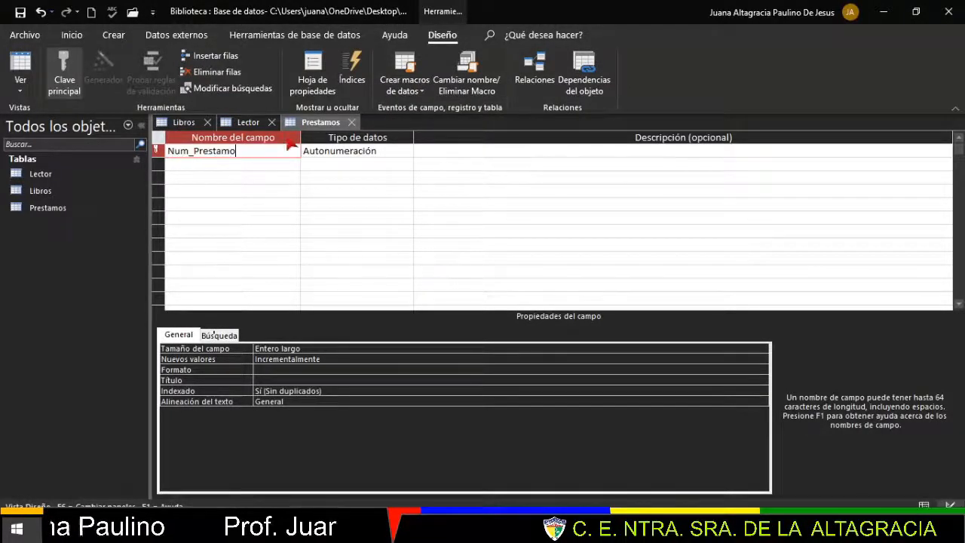
left_click(384, 151)
key("Return")
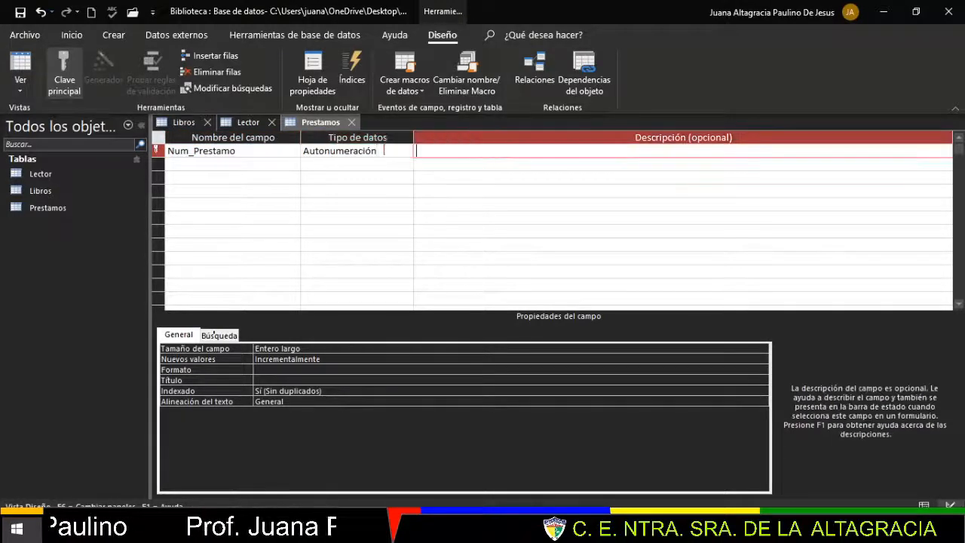
- Add a second field, Fecha_Prestamo, with the Fecha/Hora data type
left_click(265, 166)
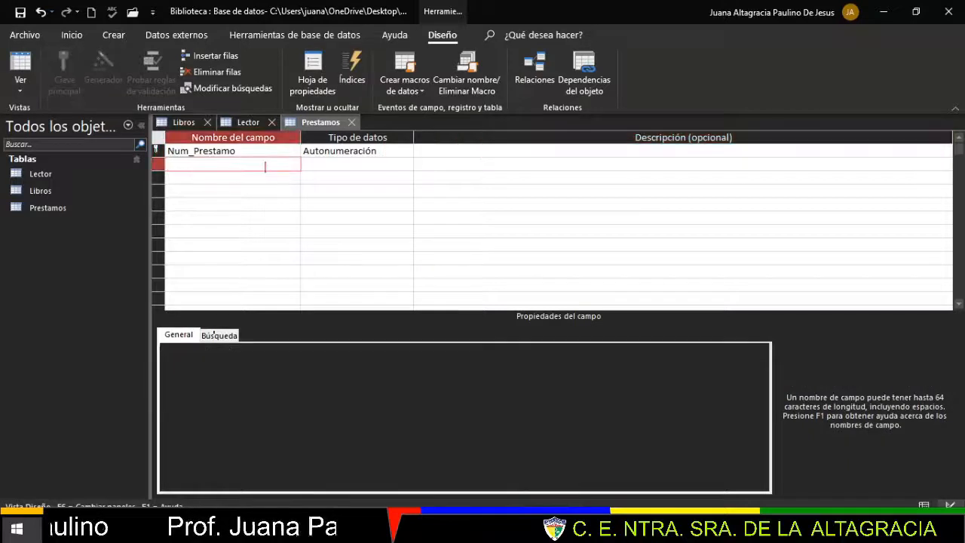
type("Fec")
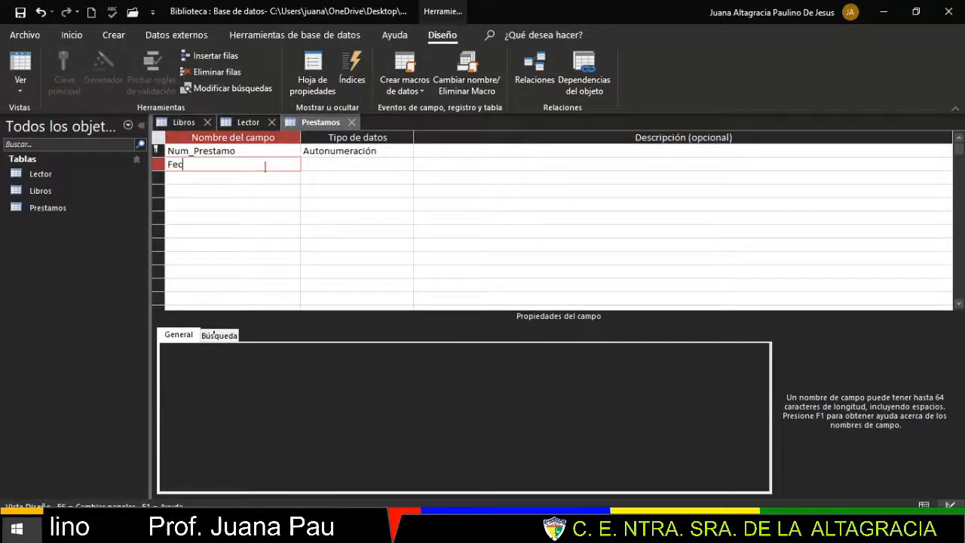
type("ha_Pres")
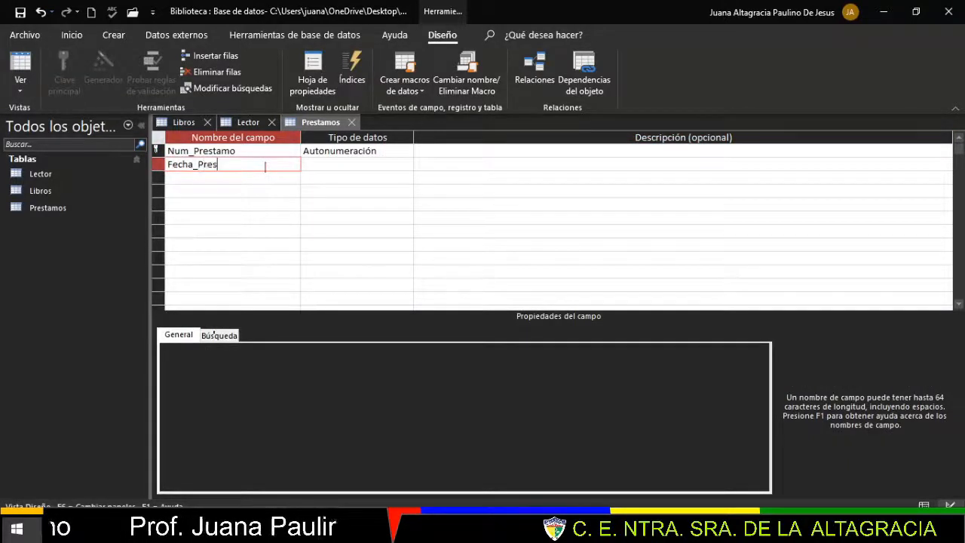
type("tamo")
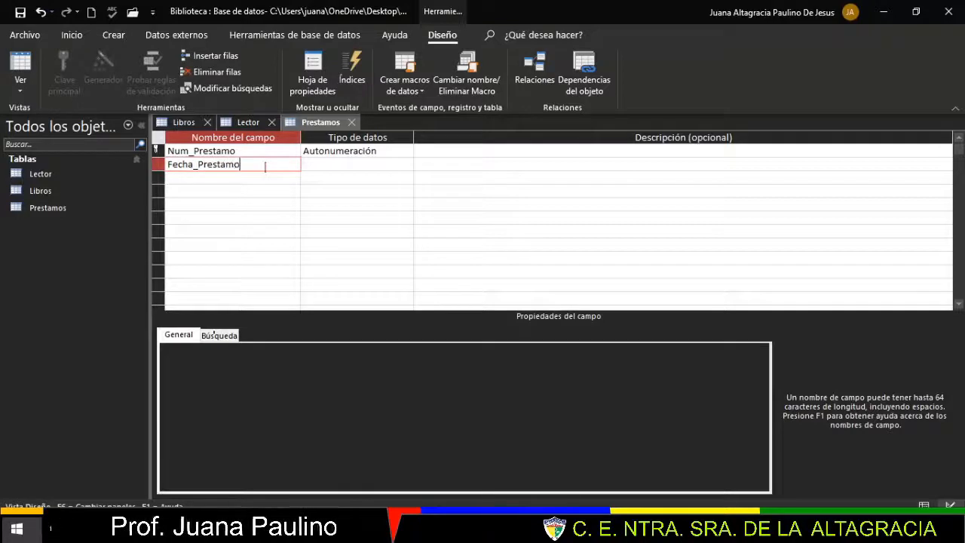
left_click(330, 171)
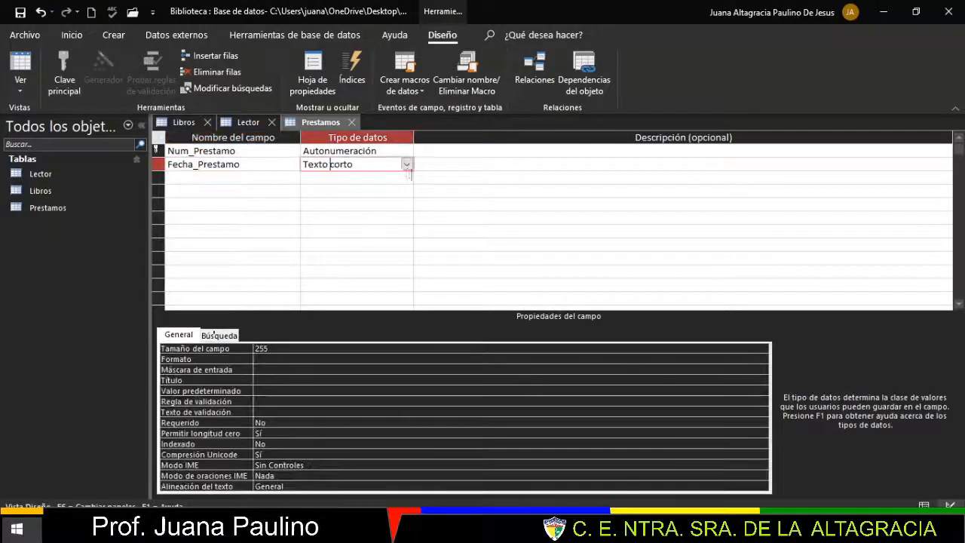
left_click(406, 165)
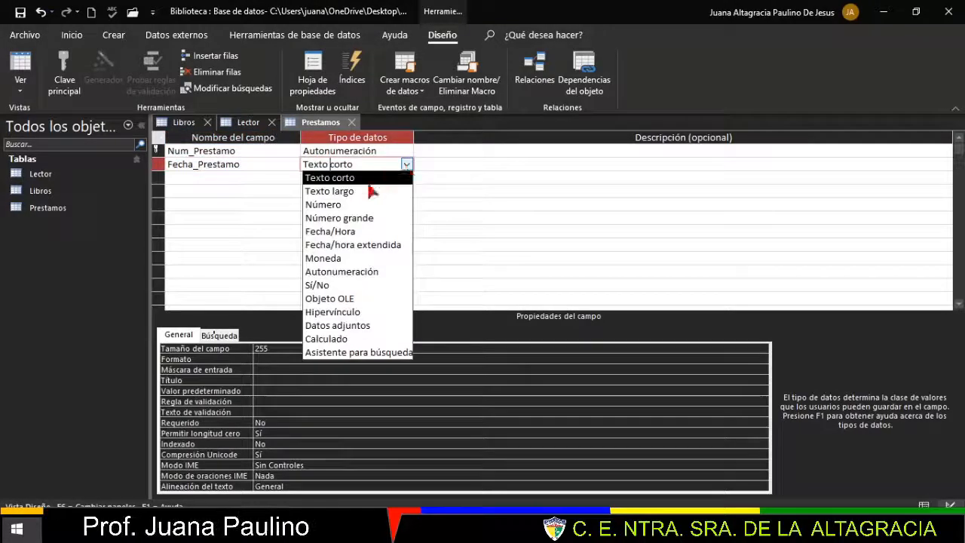
left_click(369, 232)
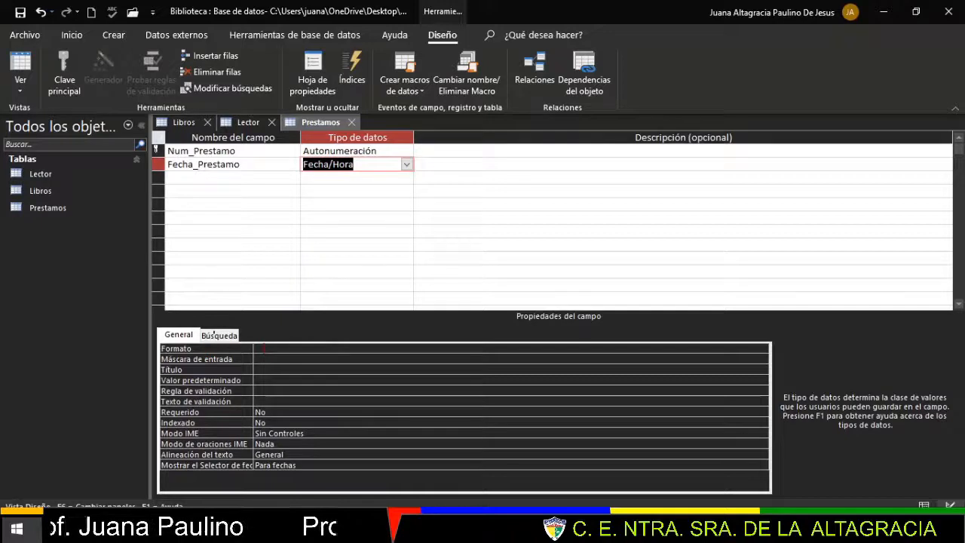
- Set the Fecha_Prestamo Formato property to Fecha corta
left_click(263, 349)
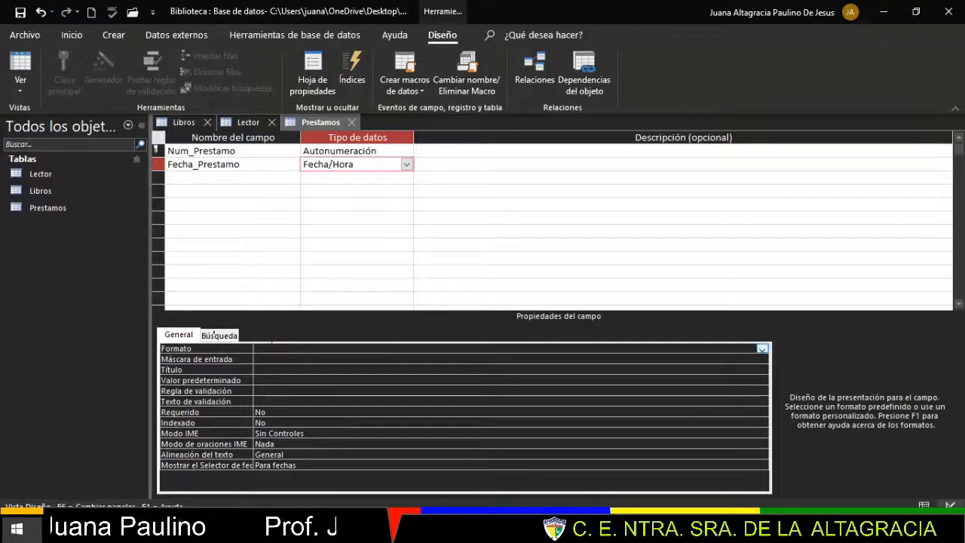
left_click(763, 349)
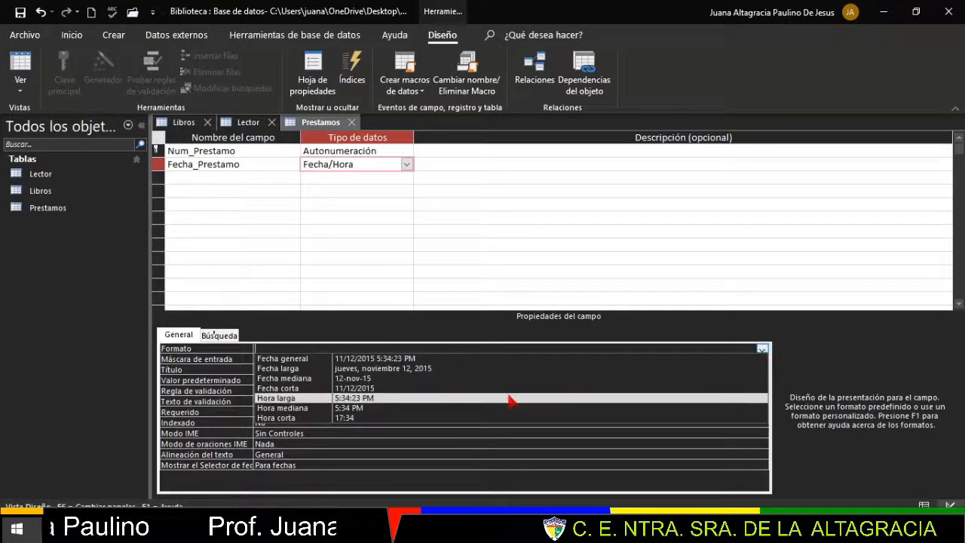
left_click(276, 388)
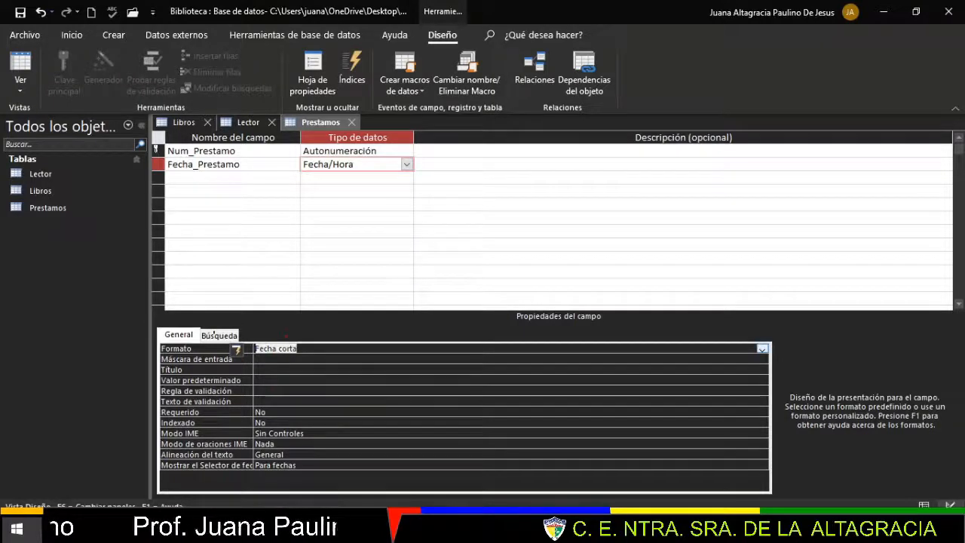
left_click(762, 349)
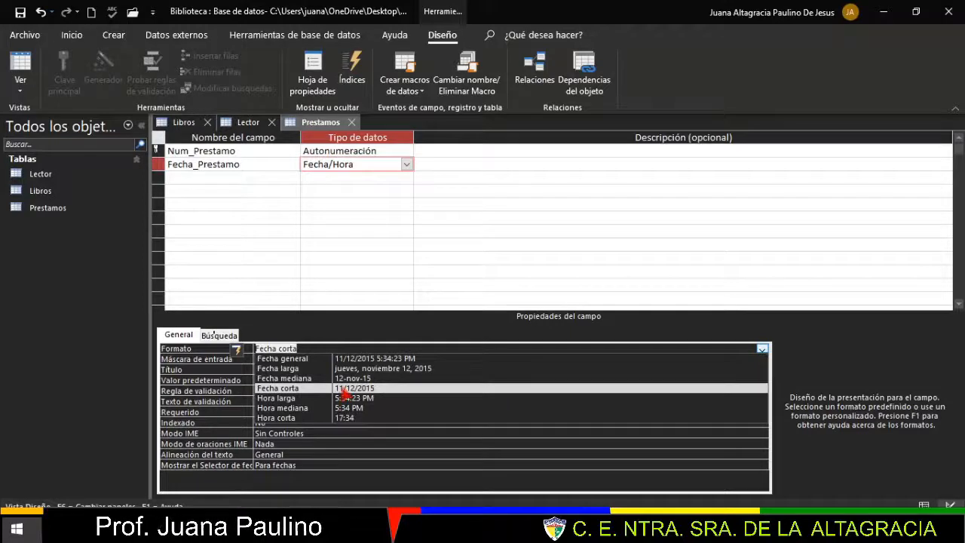
left_click(392, 391)
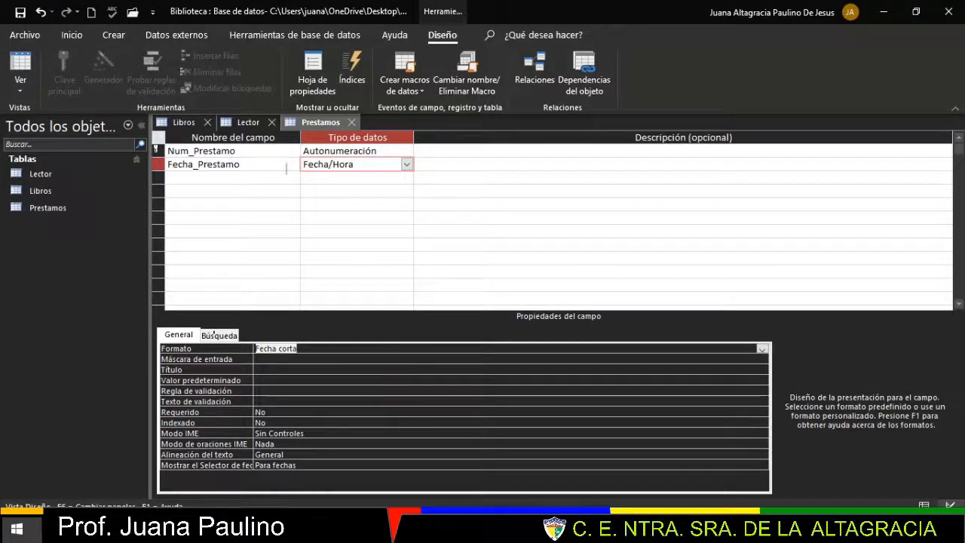
left_click(206, 179)
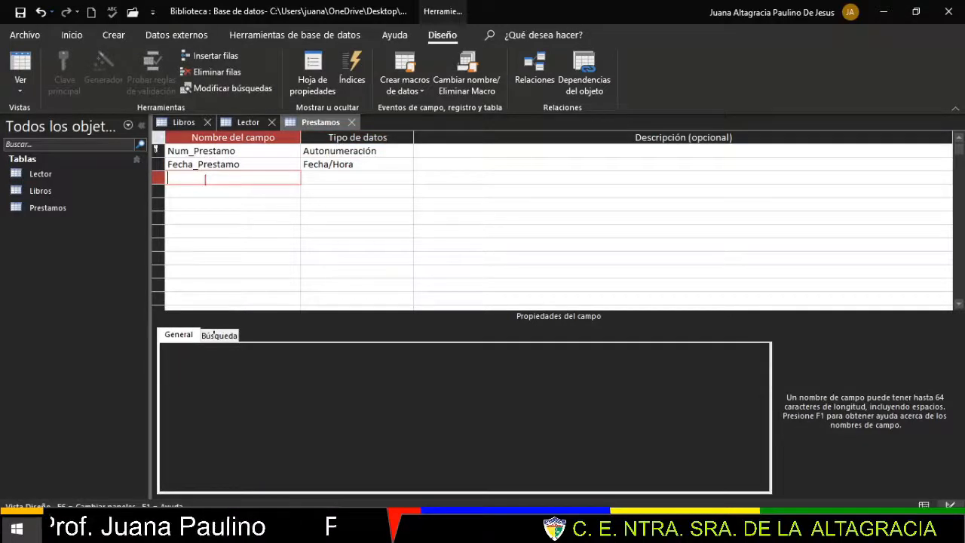
- Add an Id_Lector field as Número and check its Entero largo field size
type("Id")
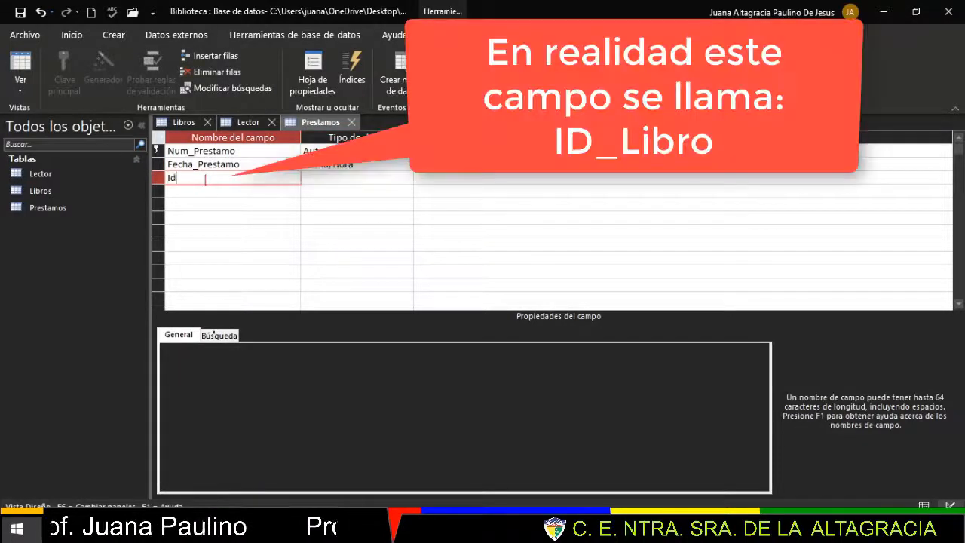
type("_Lector")
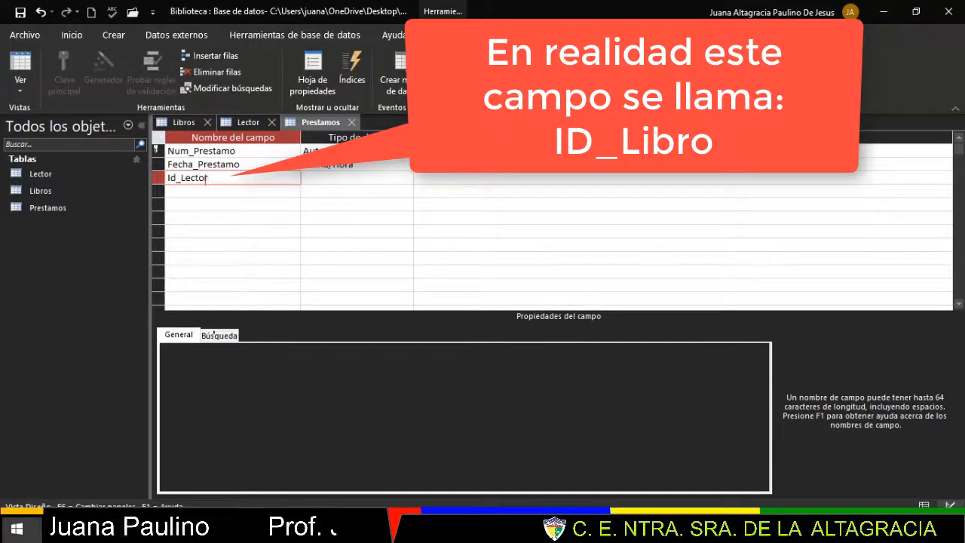
left_click(332, 174)
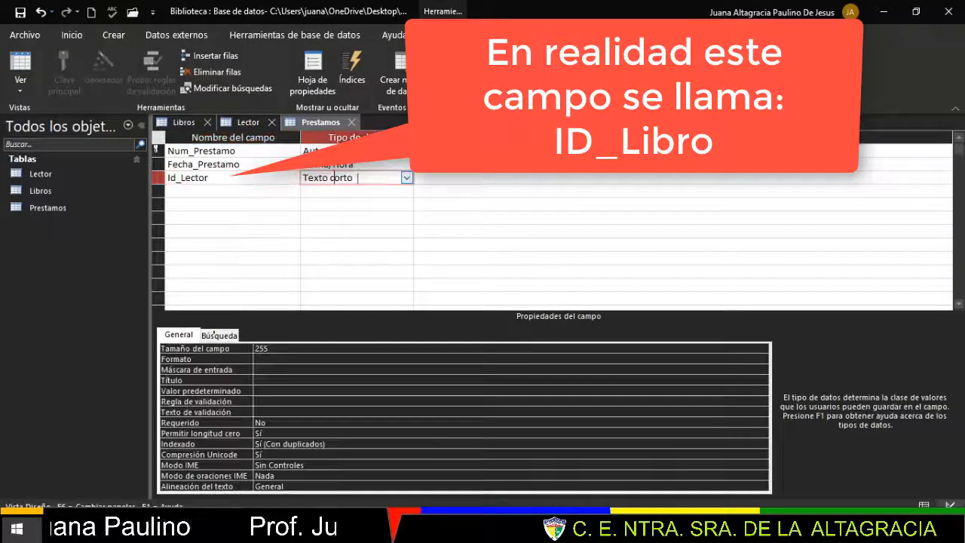
left_click(406, 177)
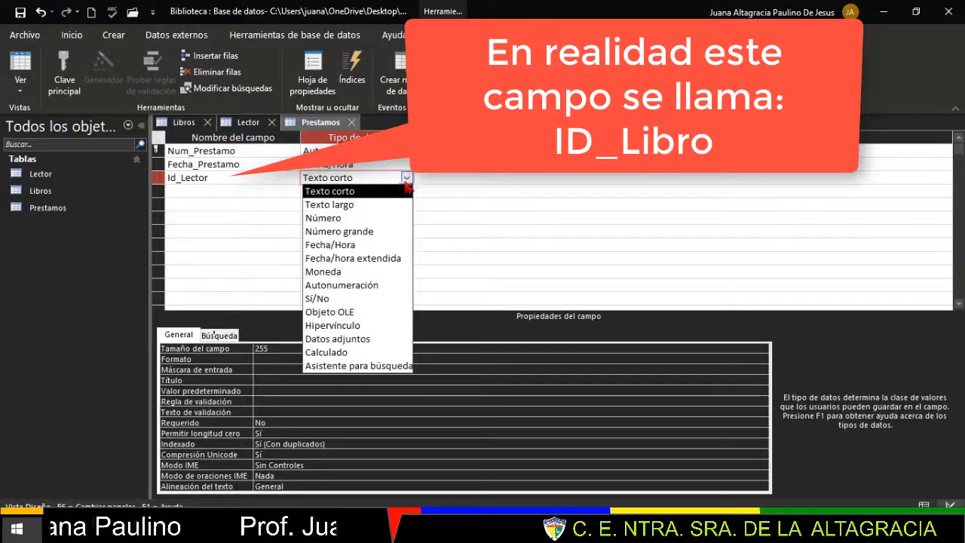
left_click(333, 218)
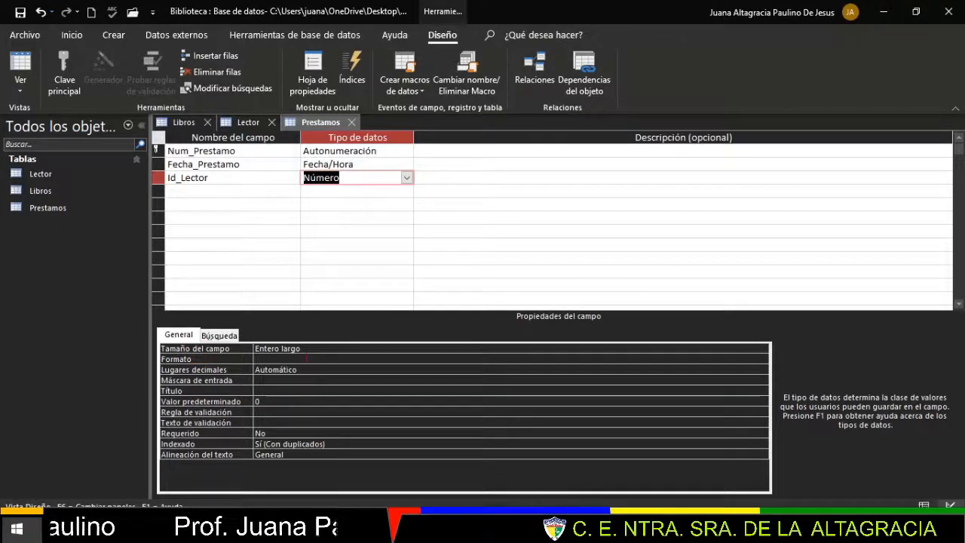
left_click(303, 349)
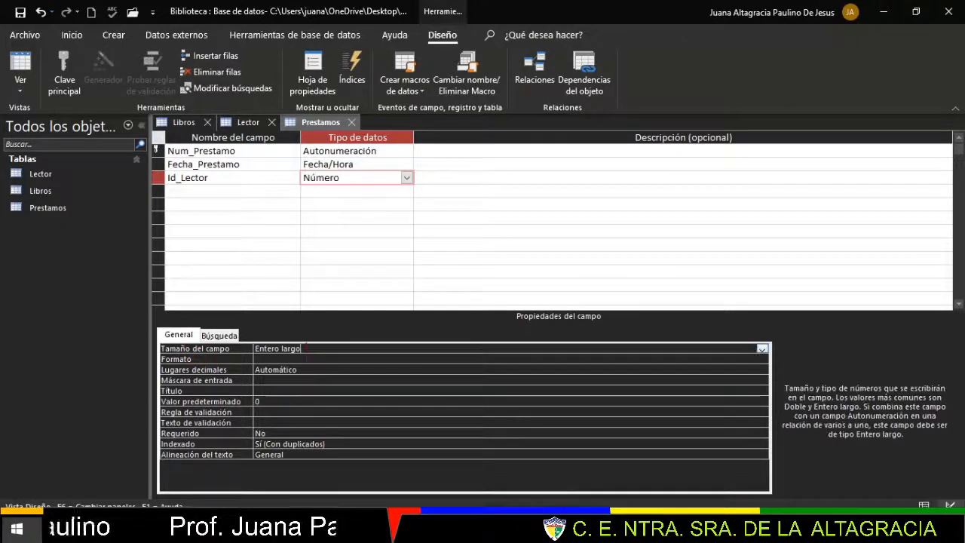
- Add another Id_Lector Número field in the fourth row and check its size
left_click(204, 197)
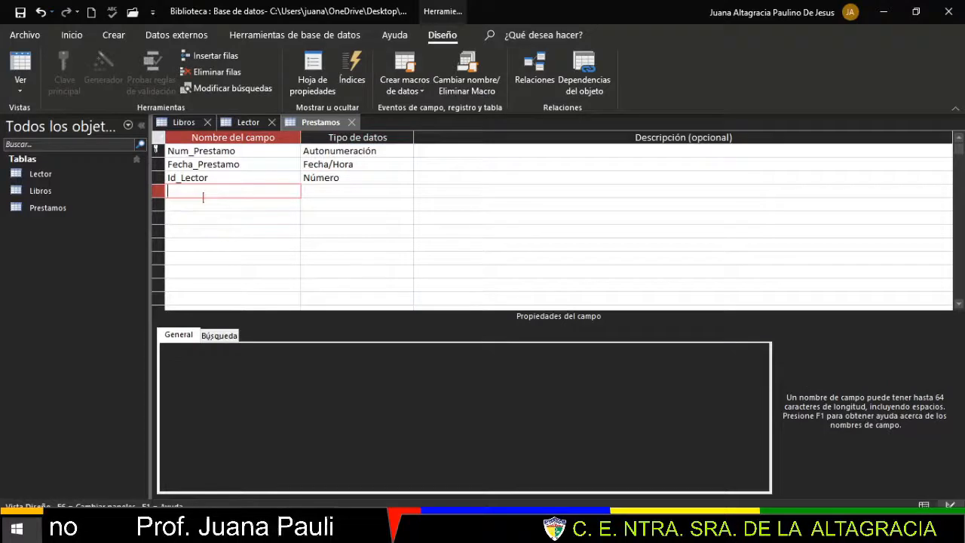
type("Id_")
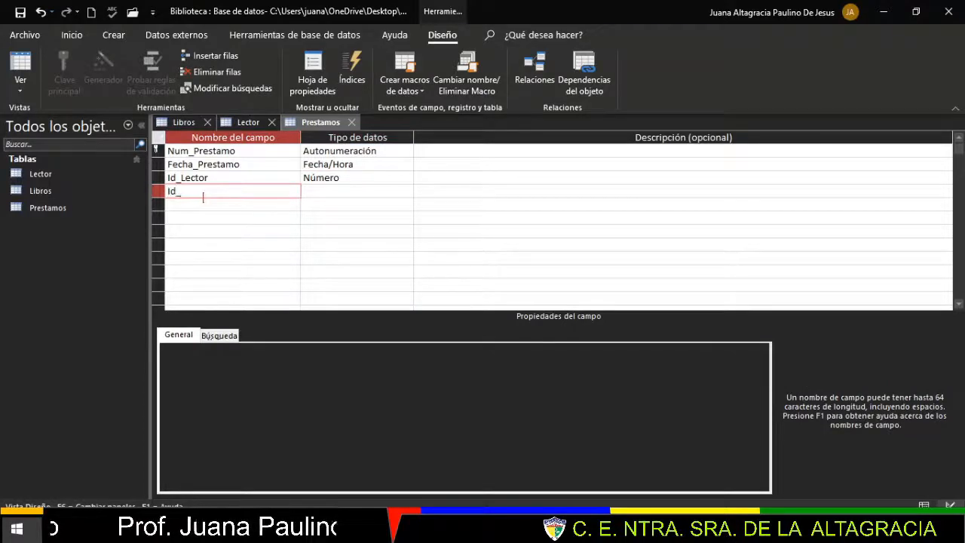
type("Lector")
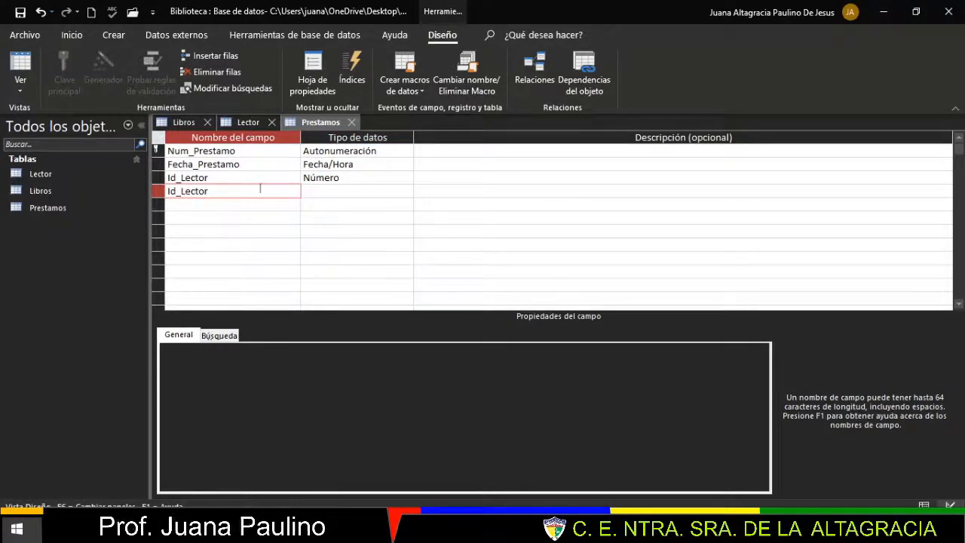
left_click(365, 191)
left_click(406, 191)
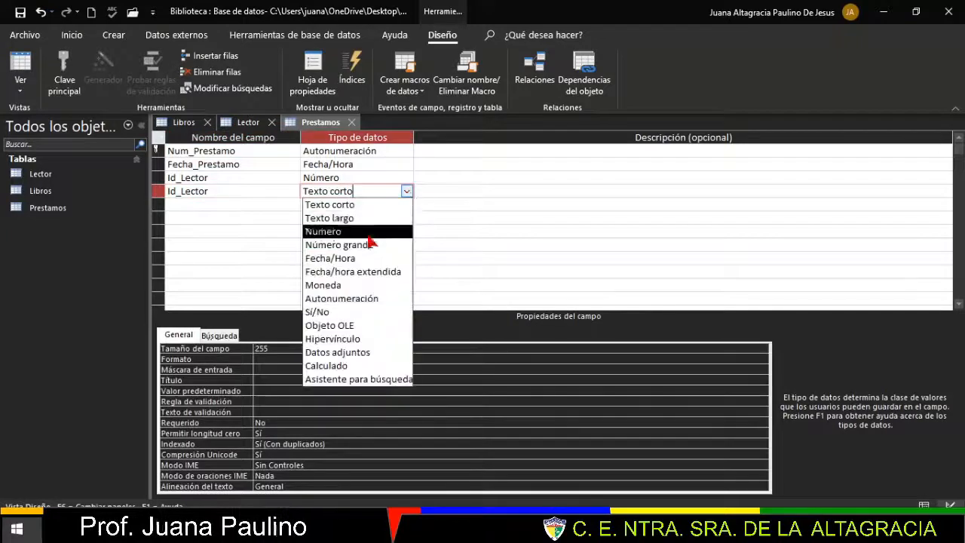
left_click(361, 233)
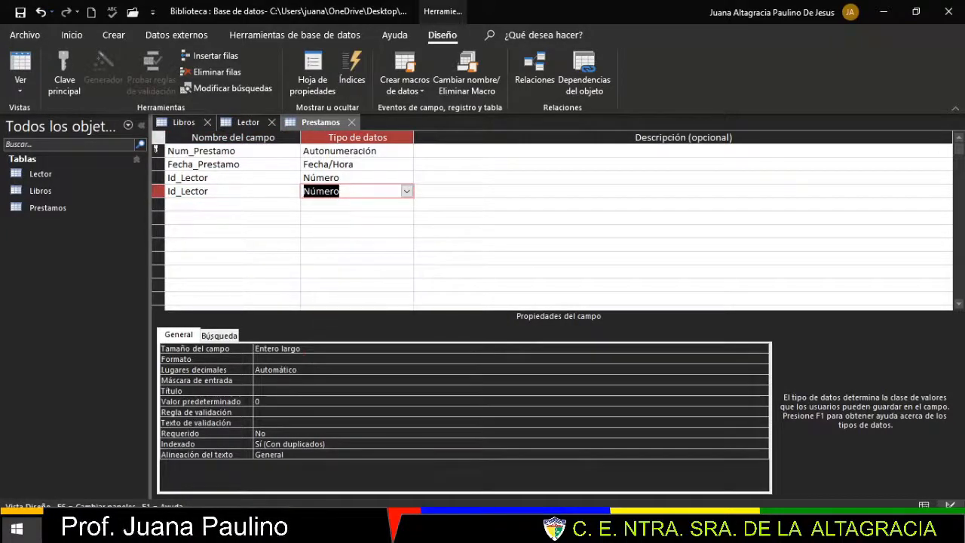
left_click(300, 348)
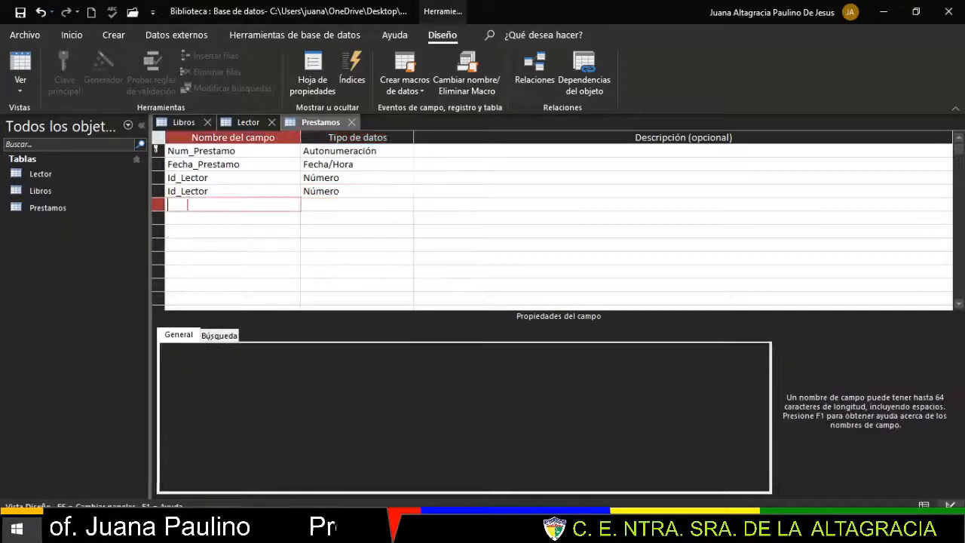
- Add Fecha_Devolucion as a Fecha/Hora field with the Fecha corta format
left_click(188, 203)
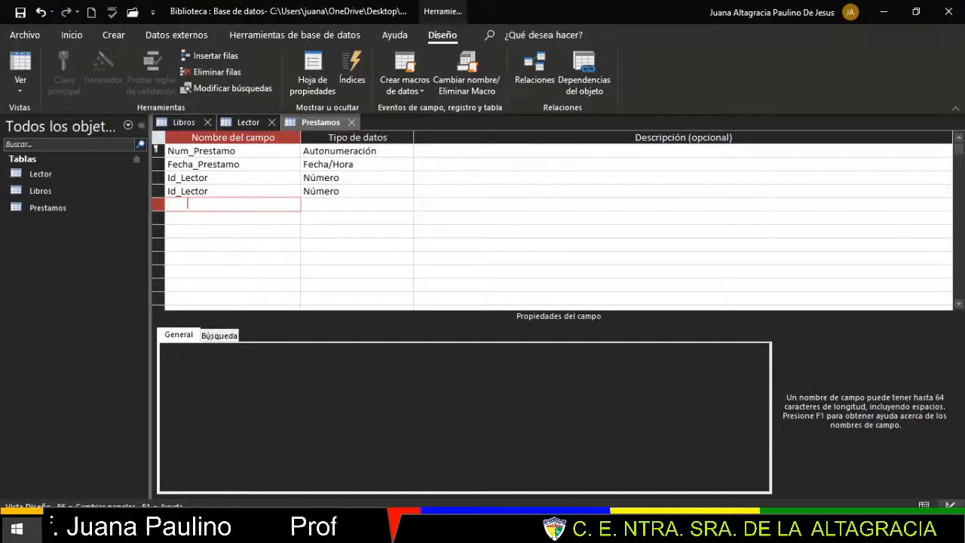
type("Fecha_Devolucion")
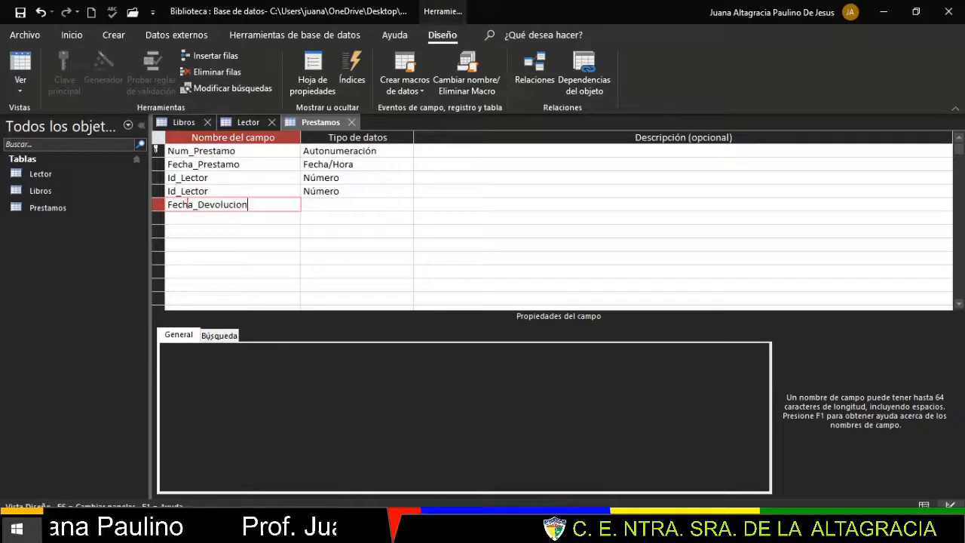
left_click(362, 204)
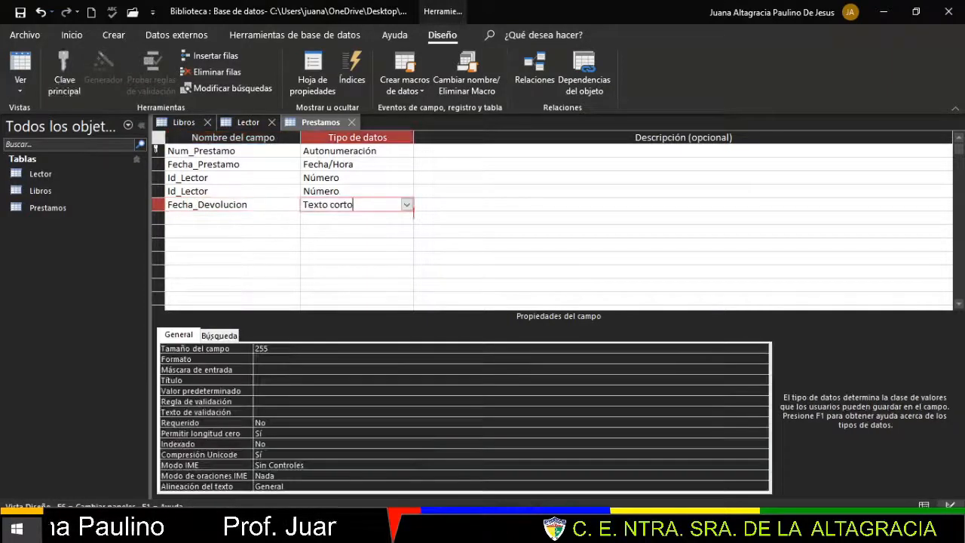
left_click(406, 205)
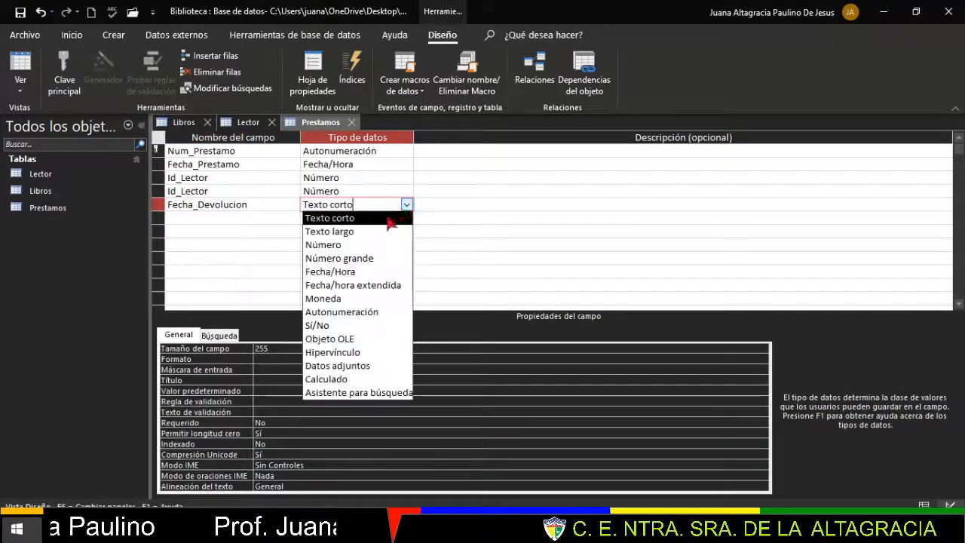
left_click(358, 273)
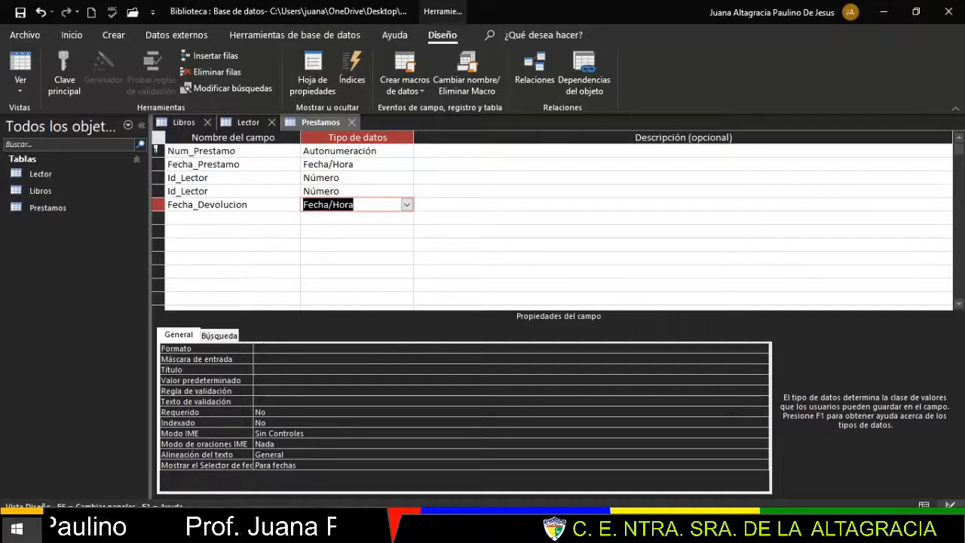
left_click(285, 348)
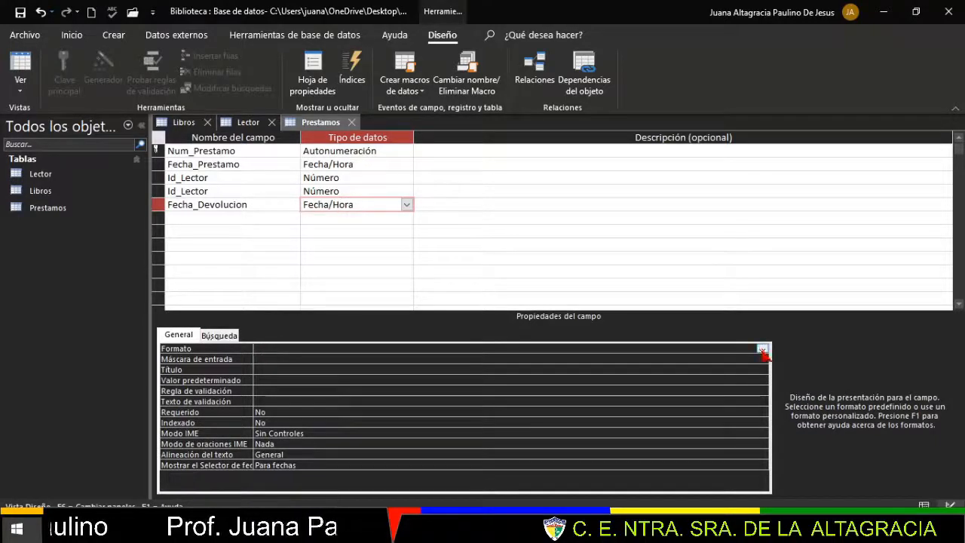
left_click(764, 350)
left_click(290, 395)
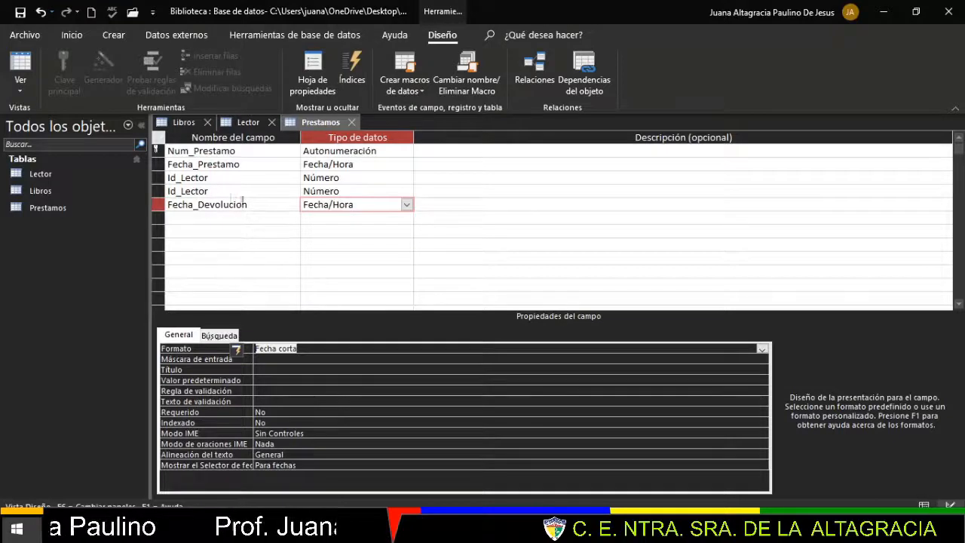
left_click(219, 177)
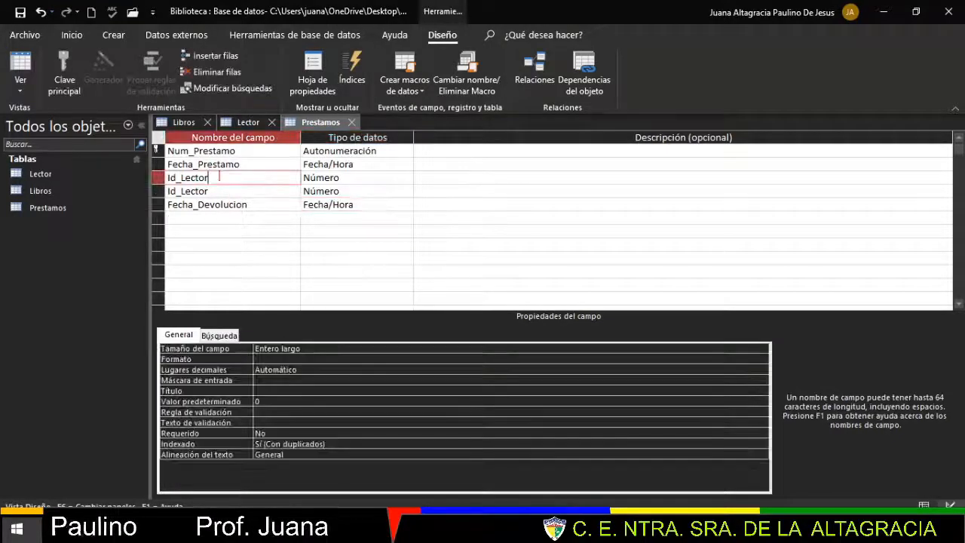
- Rename the duplicate third field from Id_Lector to Id_Libro
key("BackSpace")
key("BackSpace")
key("BackSpace")
key("BackSpace")
key("BackSpace")
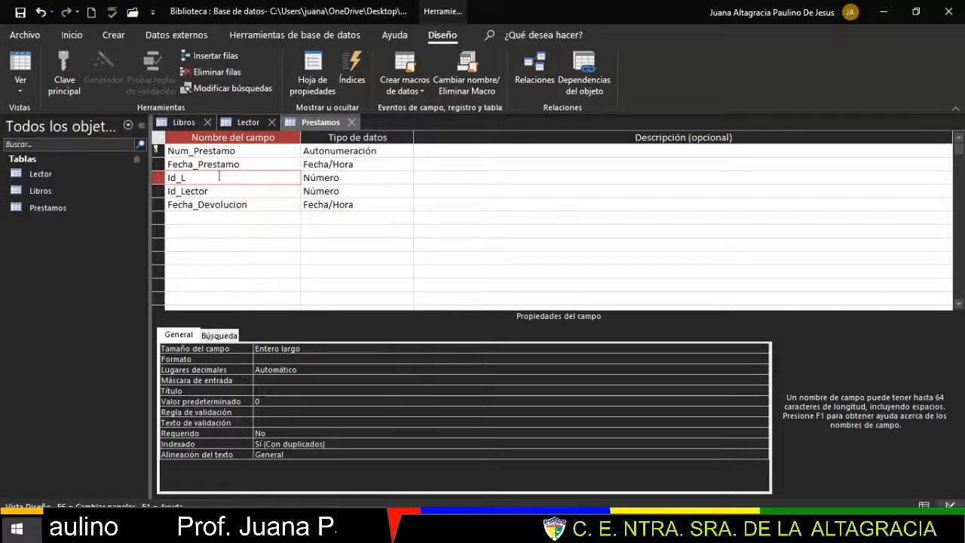
type("ibro")
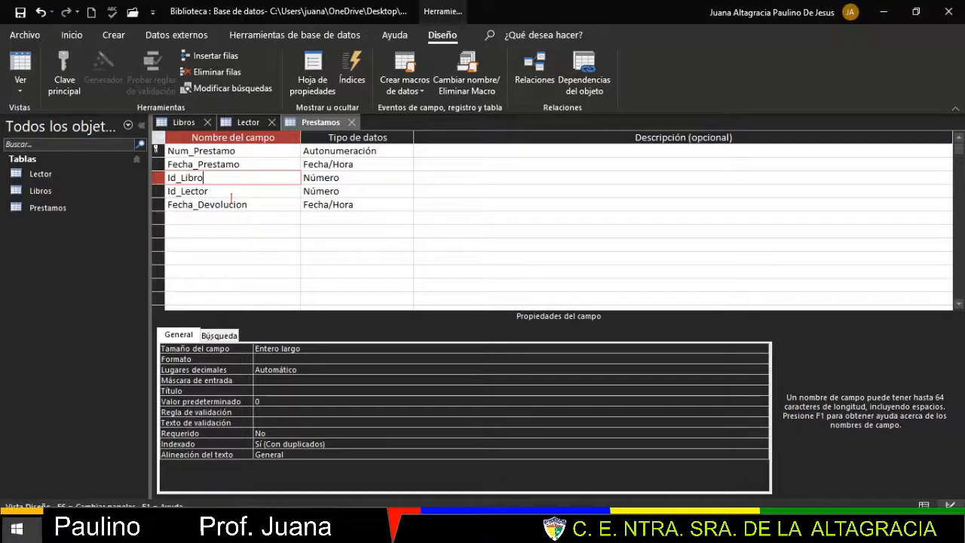
- Save the Prestamos design, then switch through Lector to the Libros design
right_click(319, 123)
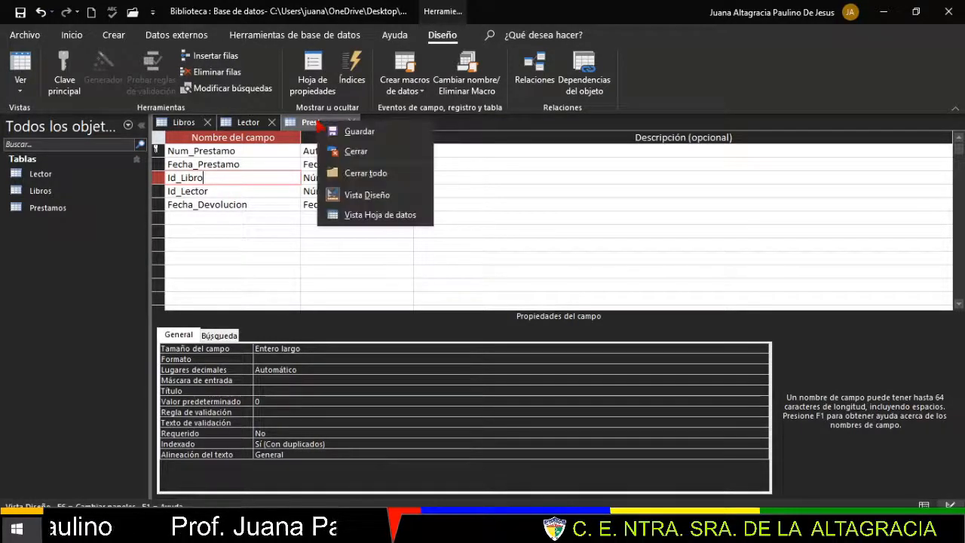
left_click(358, 132)
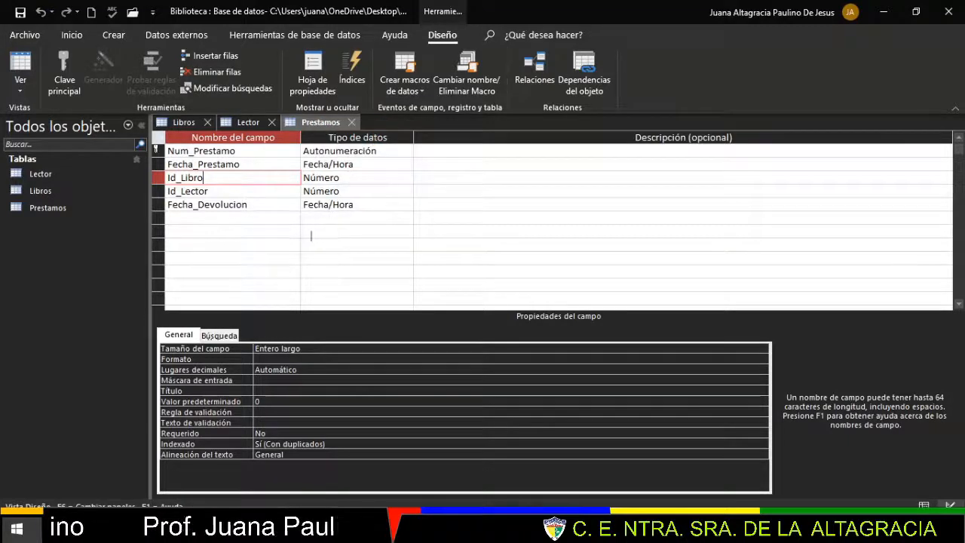
left_click(248, 122)
left_click(184, 123)
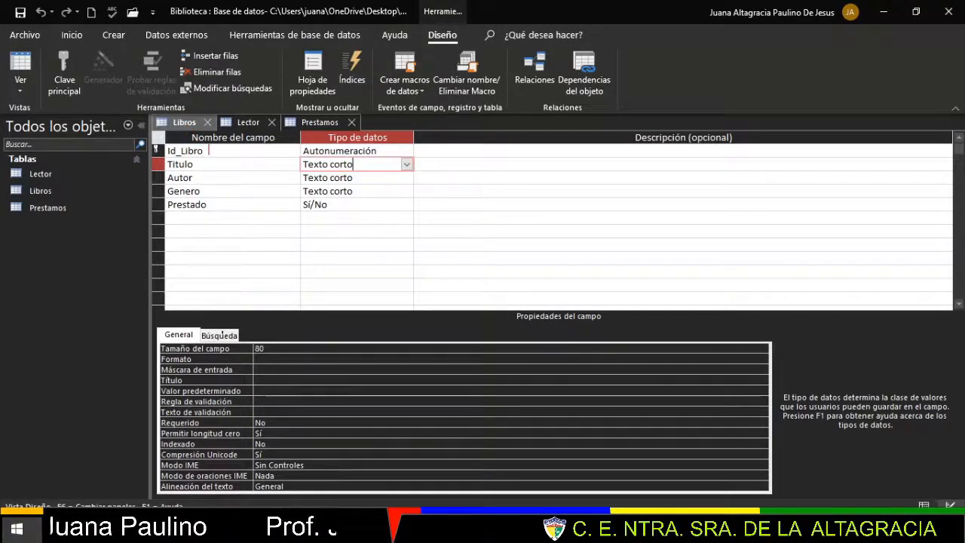
- Compare the Libros, Lector and Prestamos designs, ending on Prestamos with its five fields
left_click(245, 125)
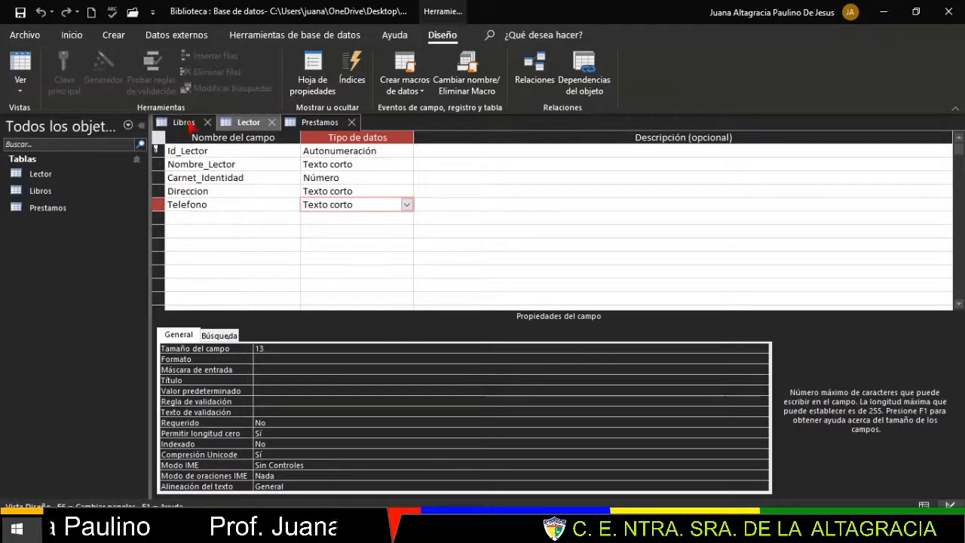
left_click(189, 125)
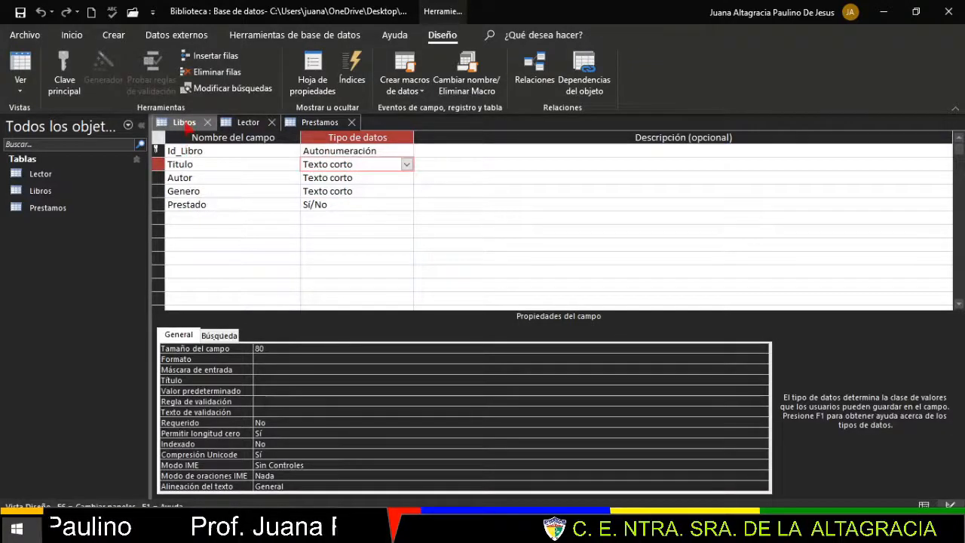
left_click(249, 125)
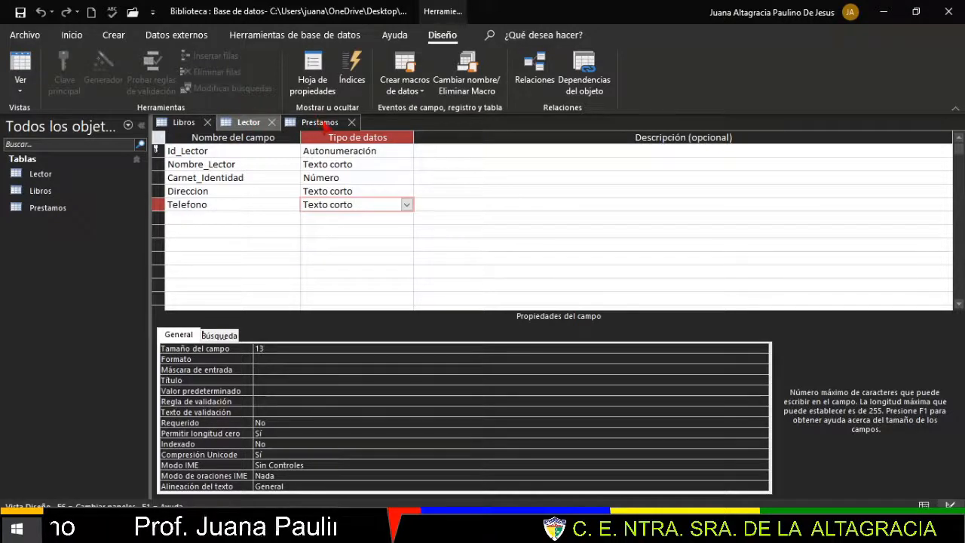
left_click(323, 124)
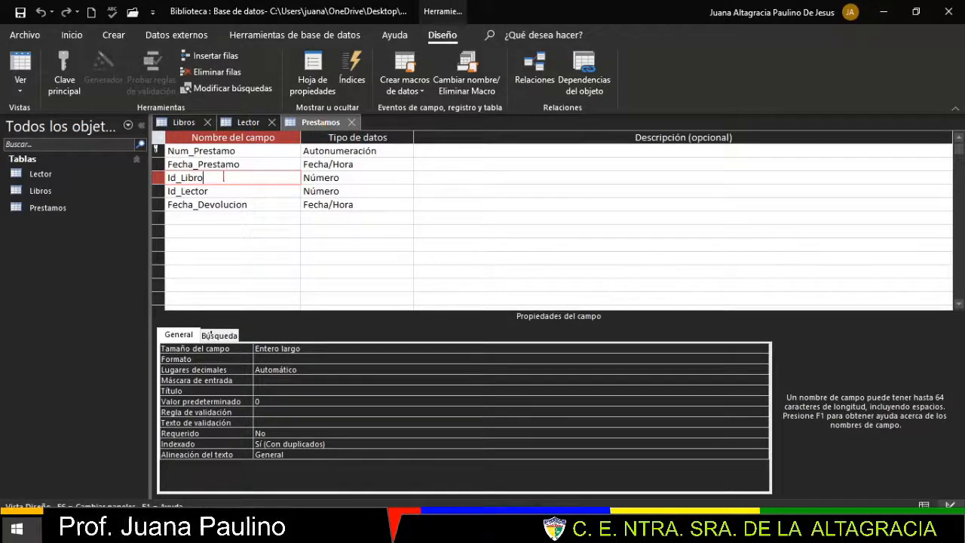
left_click(162, 121)
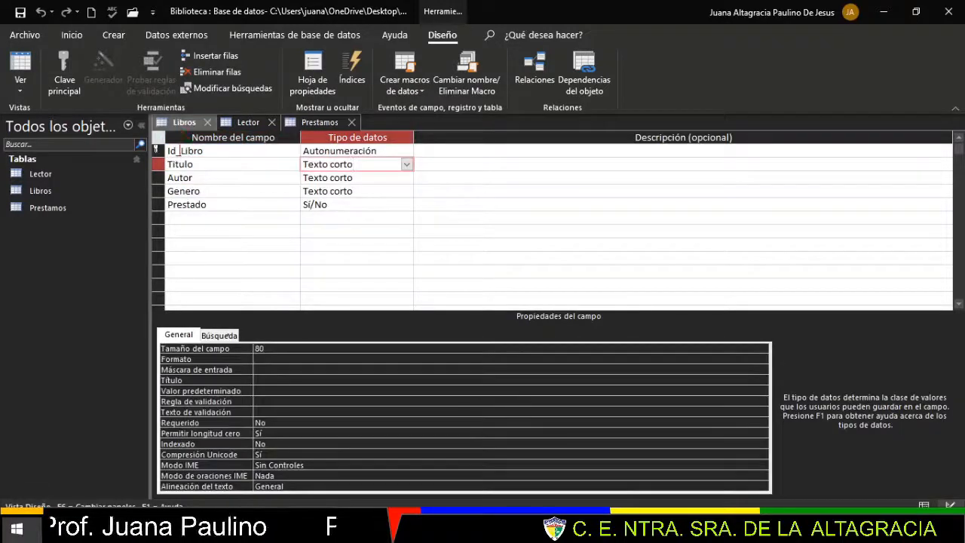
left_click(244, 124)
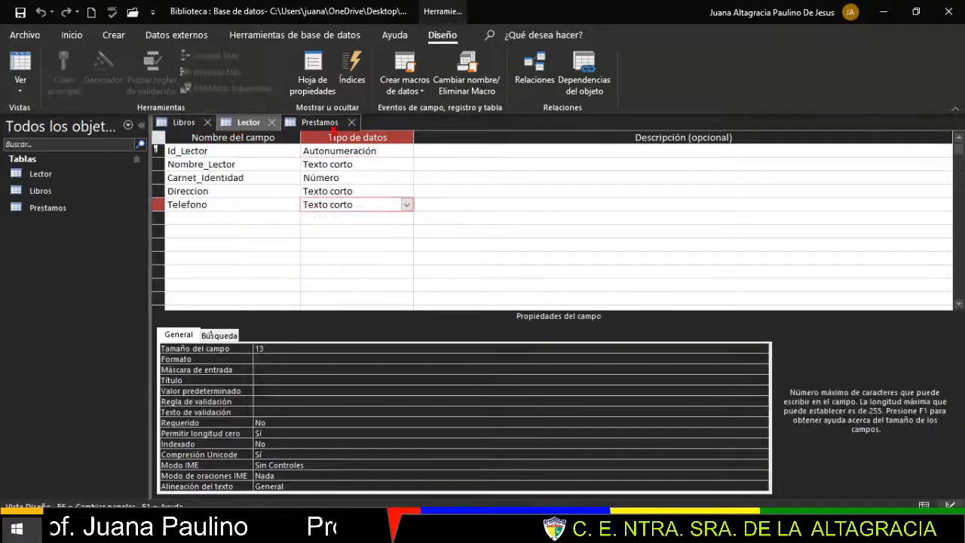
left_click(320, 124)
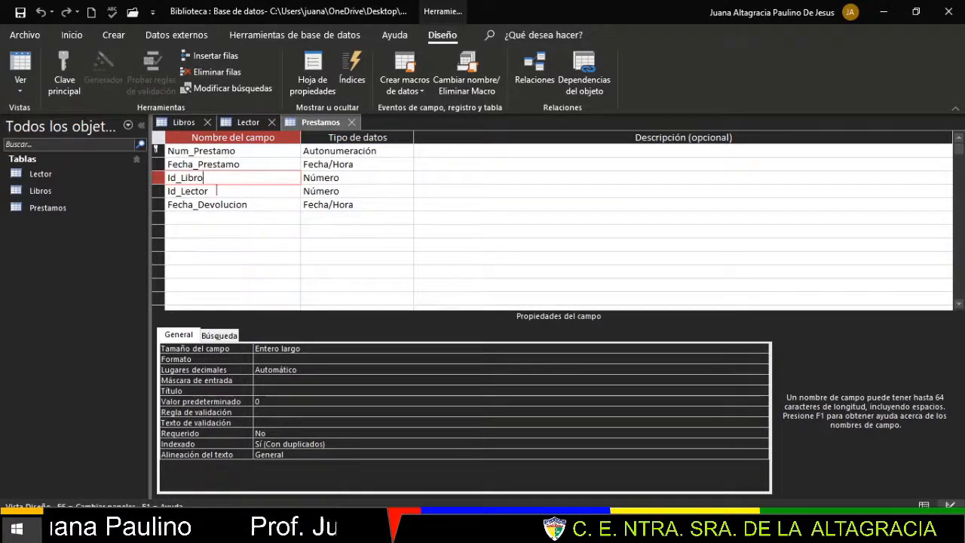
left_click(184, 123)
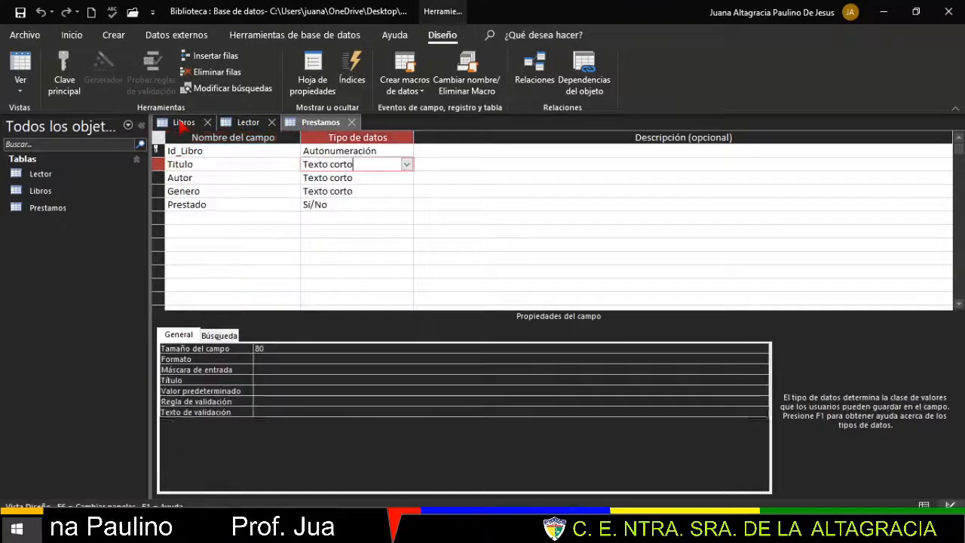
left_click(228, 123)
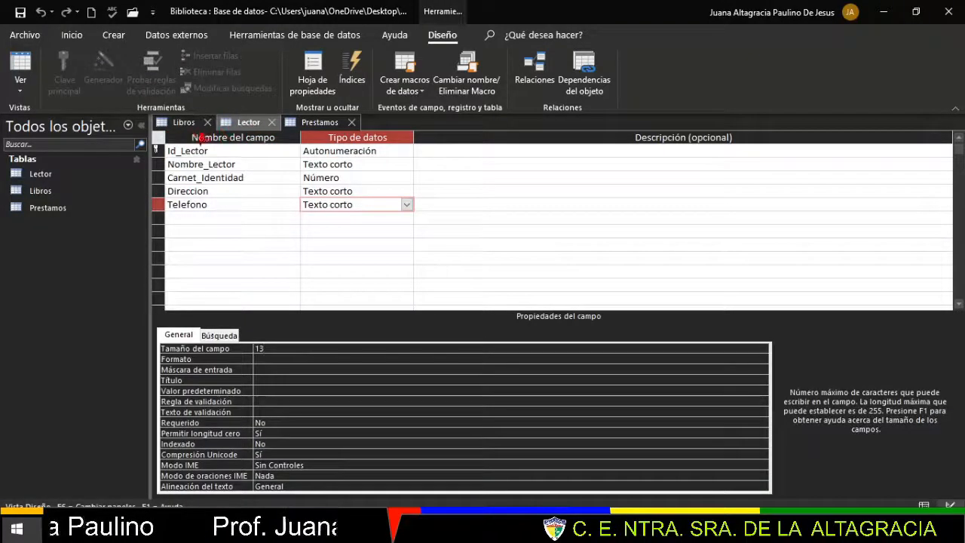
left_click(184, 123)
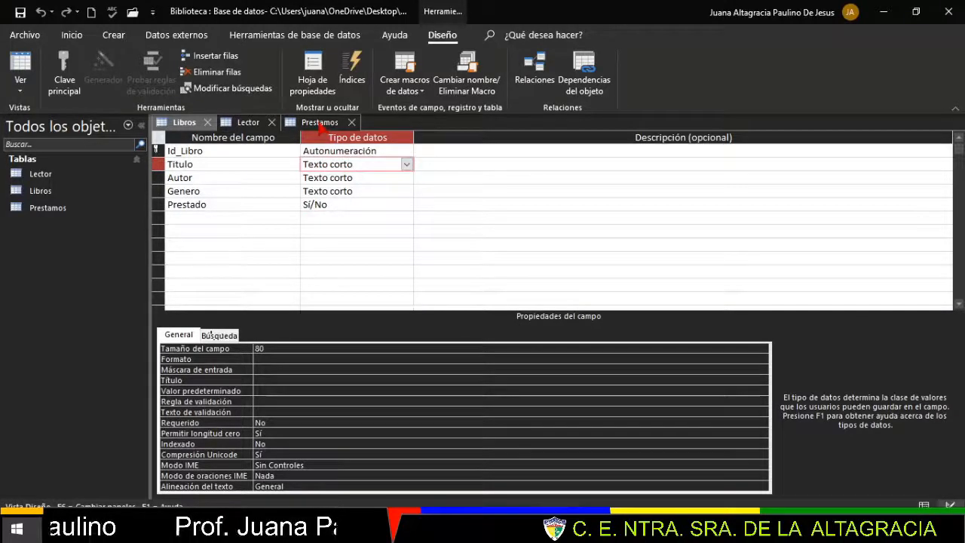
left_click(319, 123)
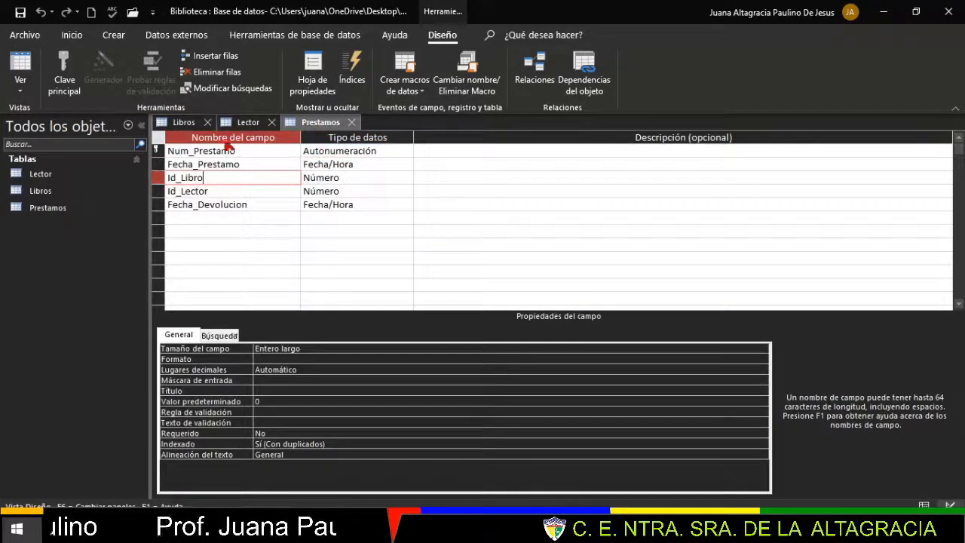
left_click(179, 122)
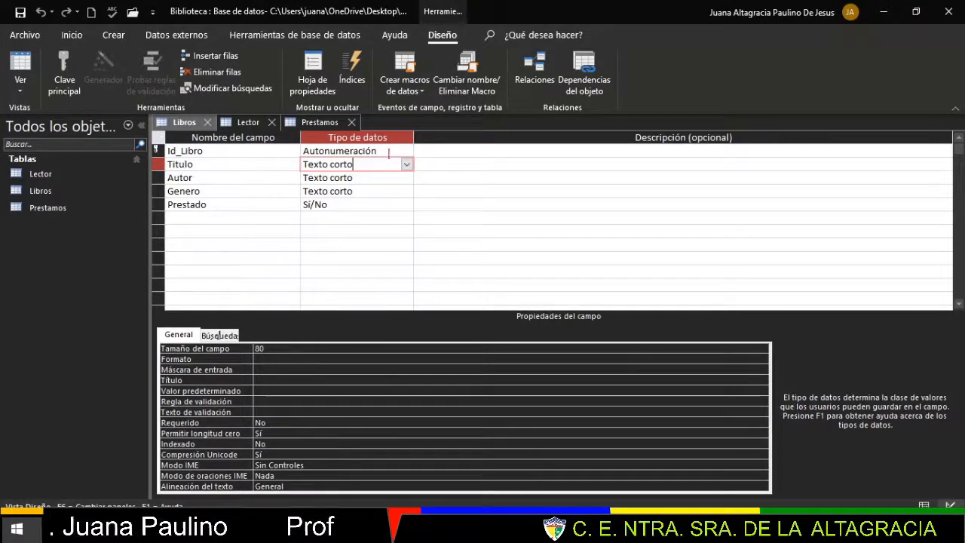
left_click(249, 122)
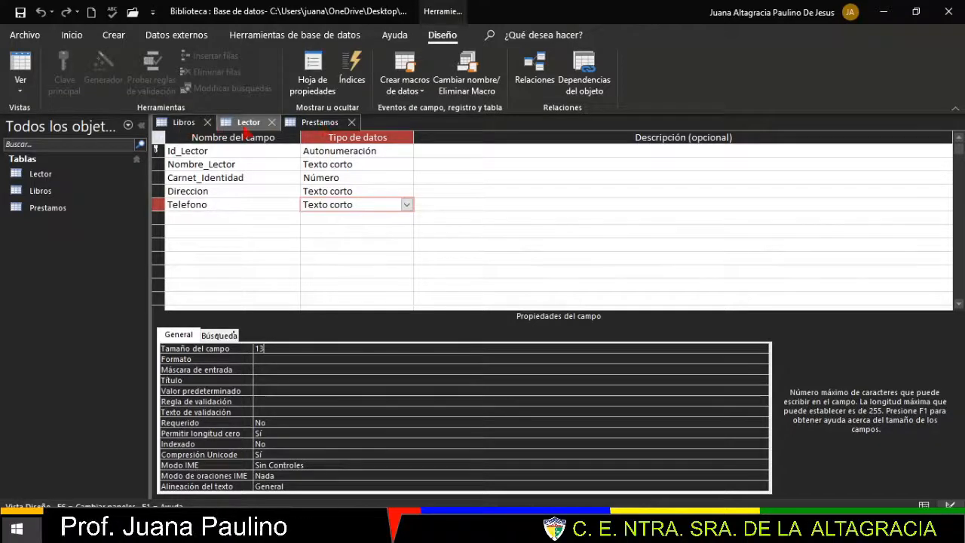
left_click(323, 123)
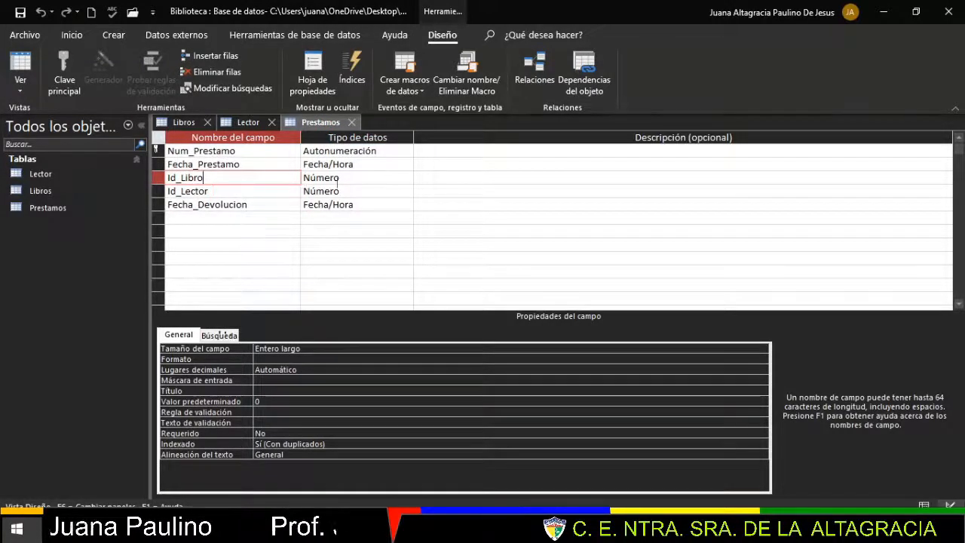
- Inspect the Id_Libro and Id_Lector data types in Prestamos and the Lector key field
left_click(340, 179)
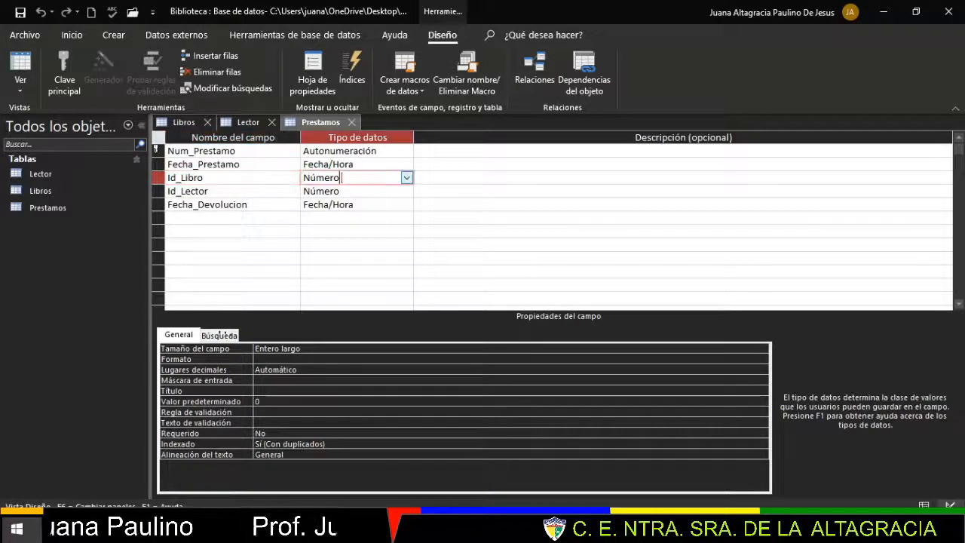
left_click(349, 194)
left_click(354, 178)
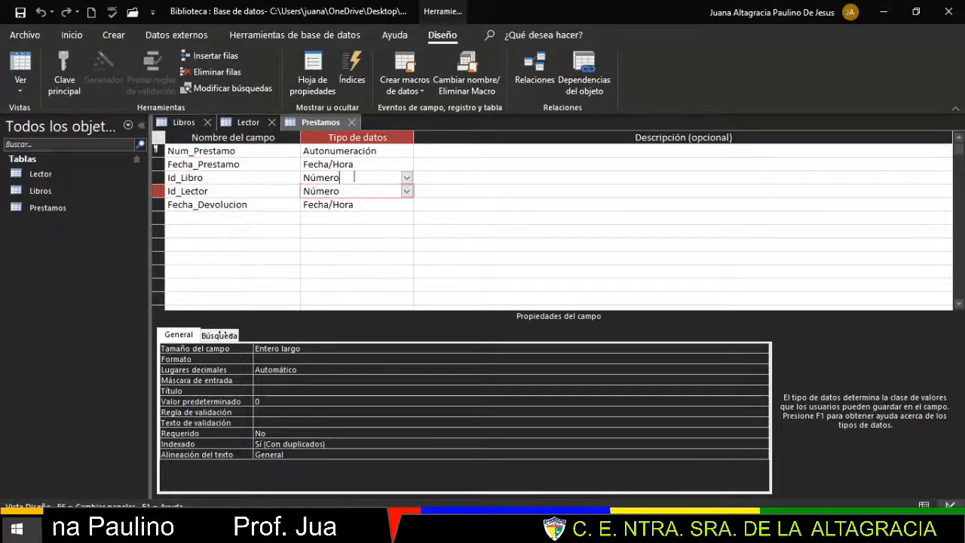
left_click(245, 125)
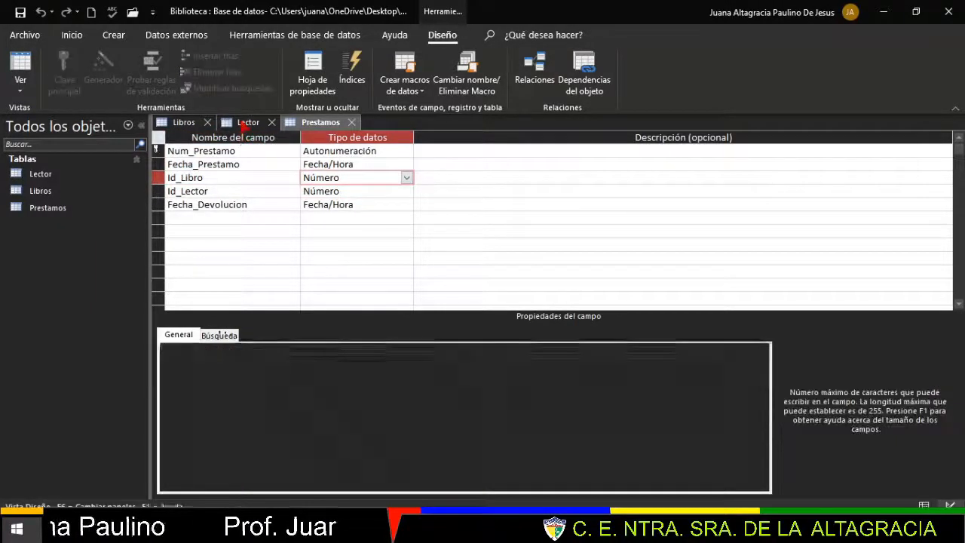
left_click(376, 151)
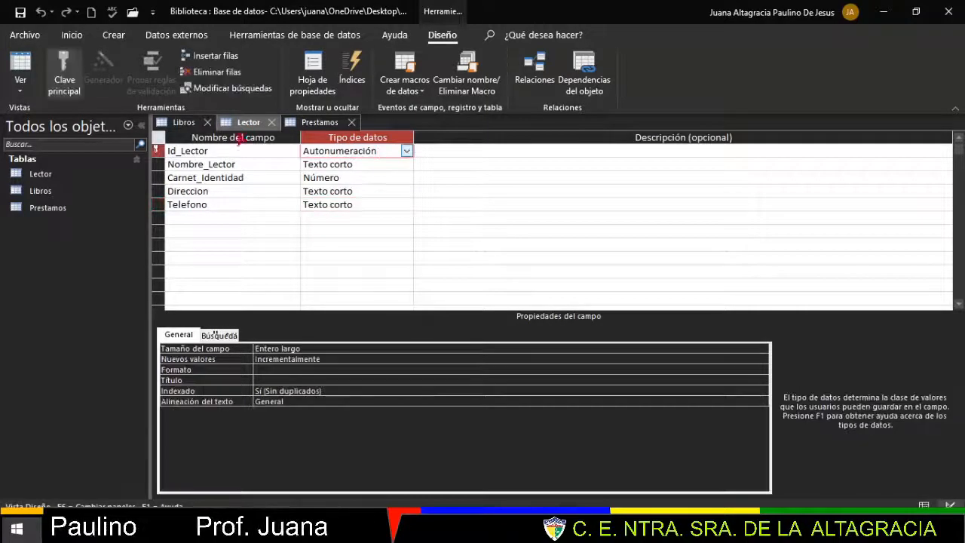
- Compare the Libros, Lector and Prestamos designs, ending on the Libros design
left_click(190, 123)
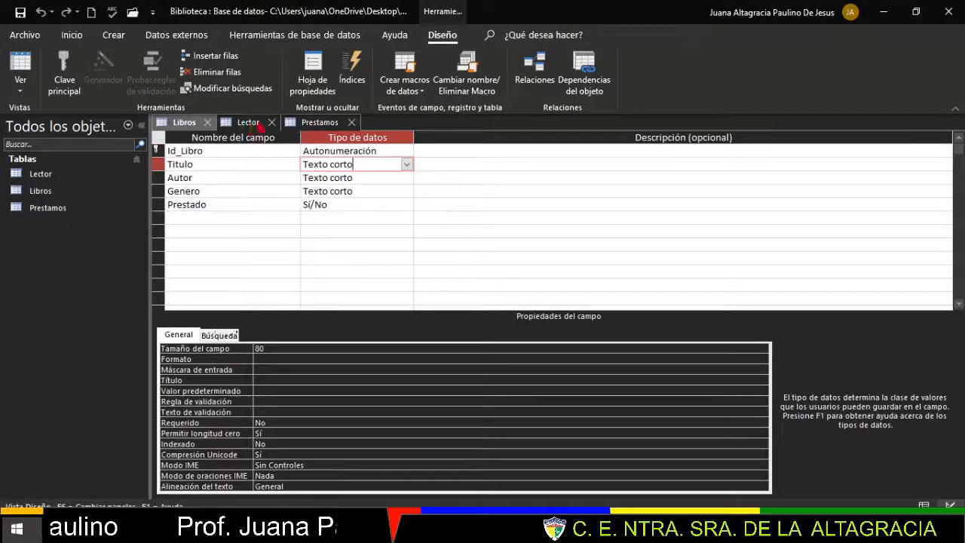
left_click(249, 123)
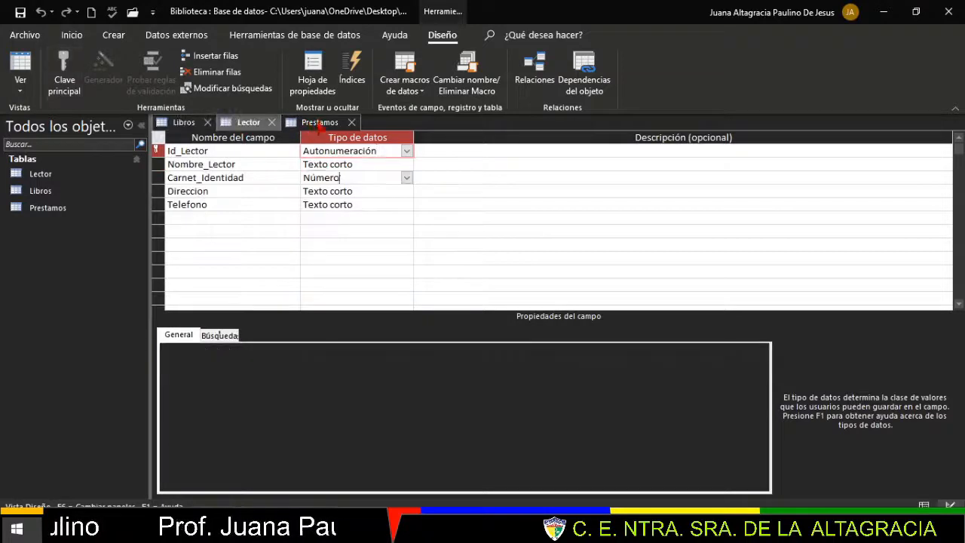
left_click(320, 123)
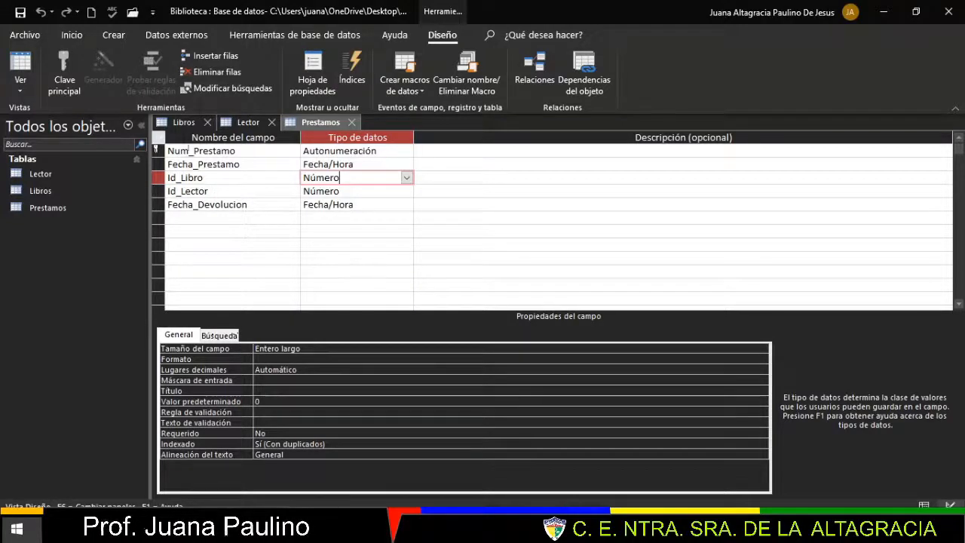
left_click(185, 123)
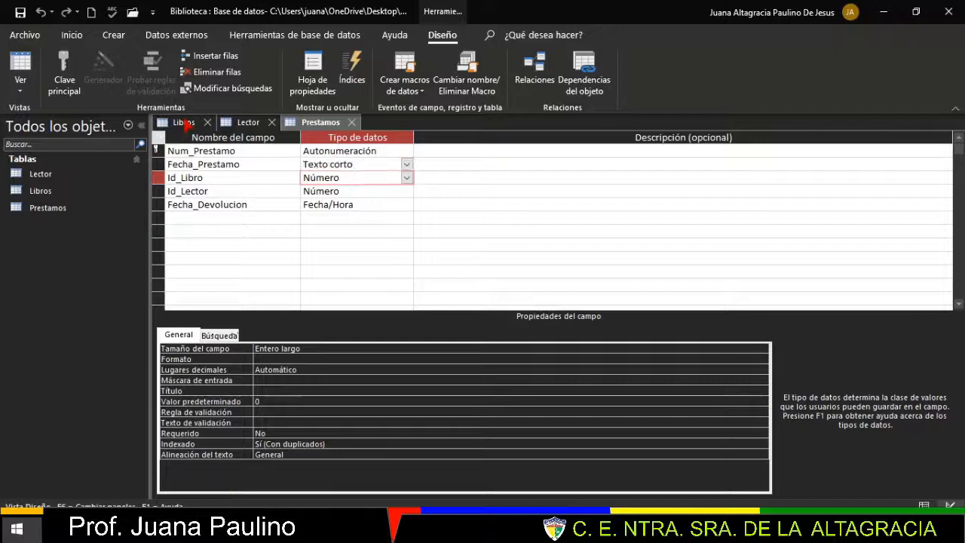
left_click(227, 122)
left_click(320, 123)
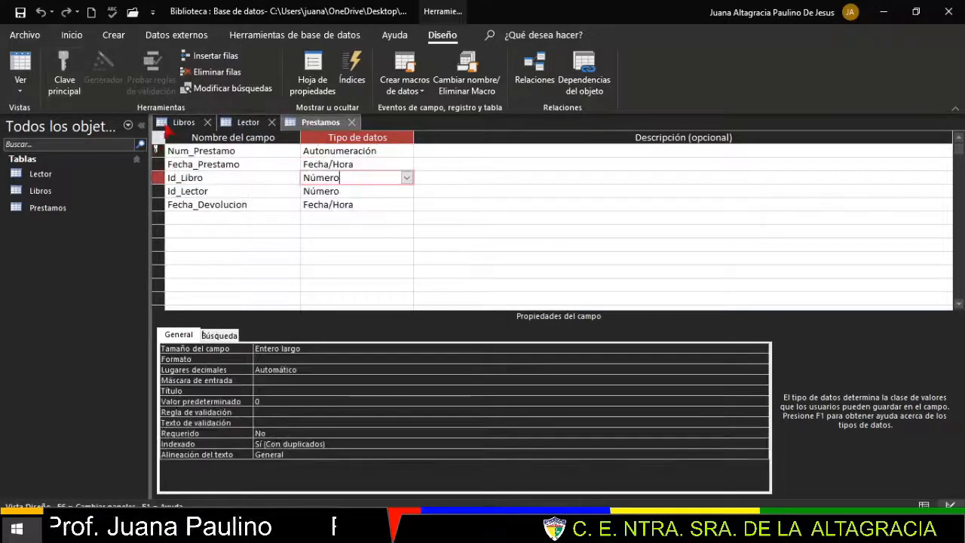
left_click(182, 122)
left_click(20, 90)
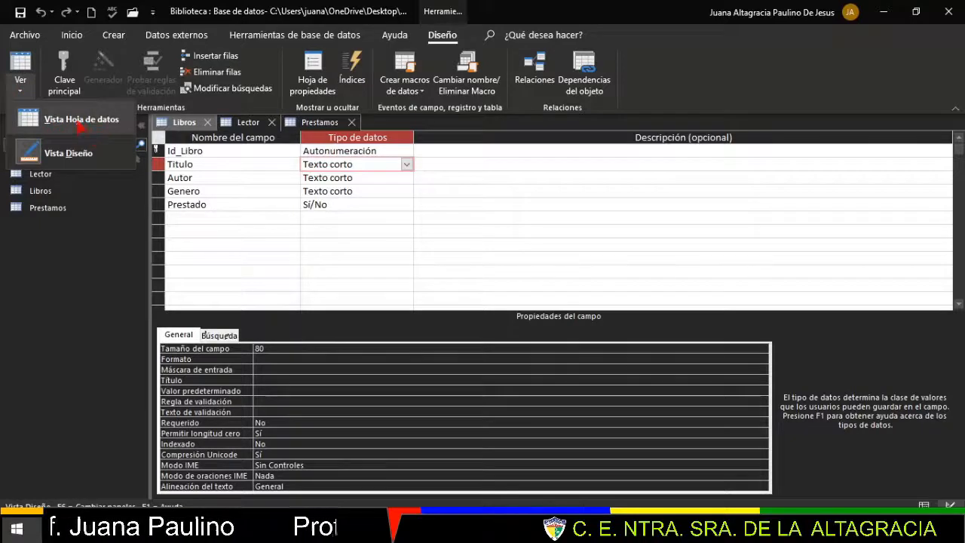
- Switch Libros, Lector and Prestamos from design view to Vista Hoja de datos
left_click(81, 123)
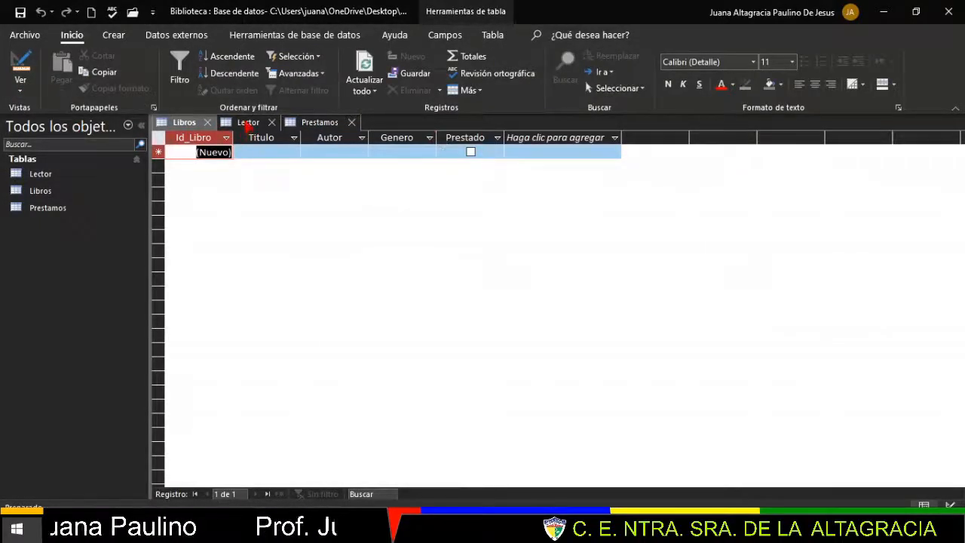
left_click(248, 122)
left_click(21, 92)
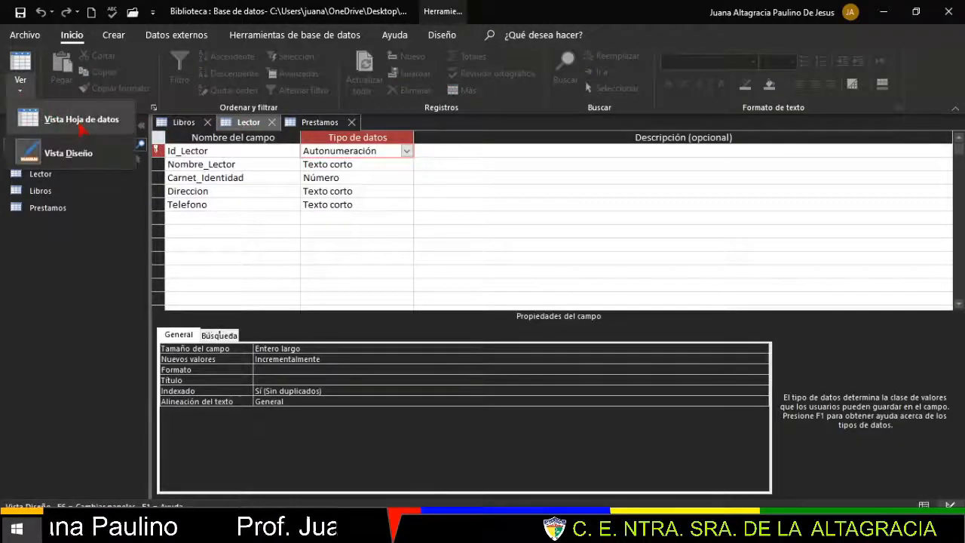
left_click(81, 122)
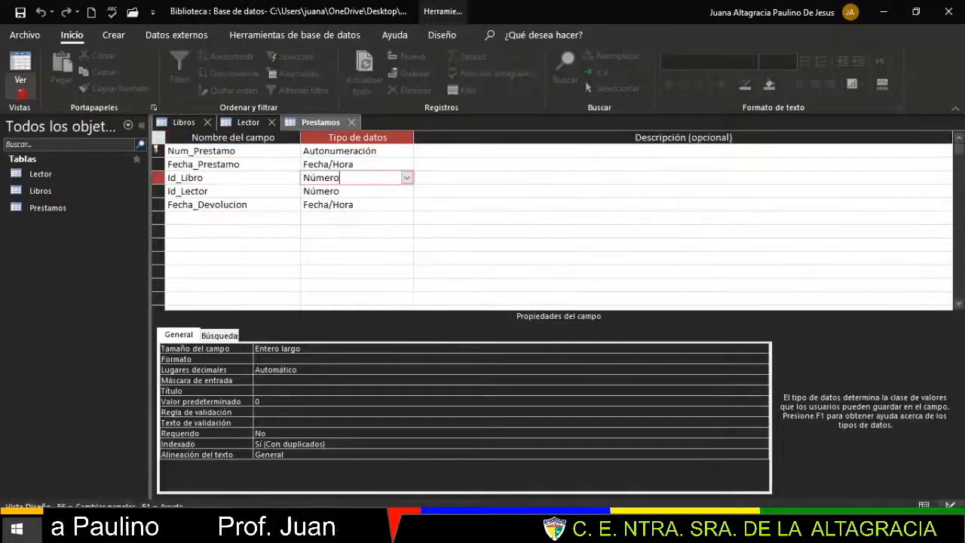
left_click(21, 87)
left_click(81, 120)
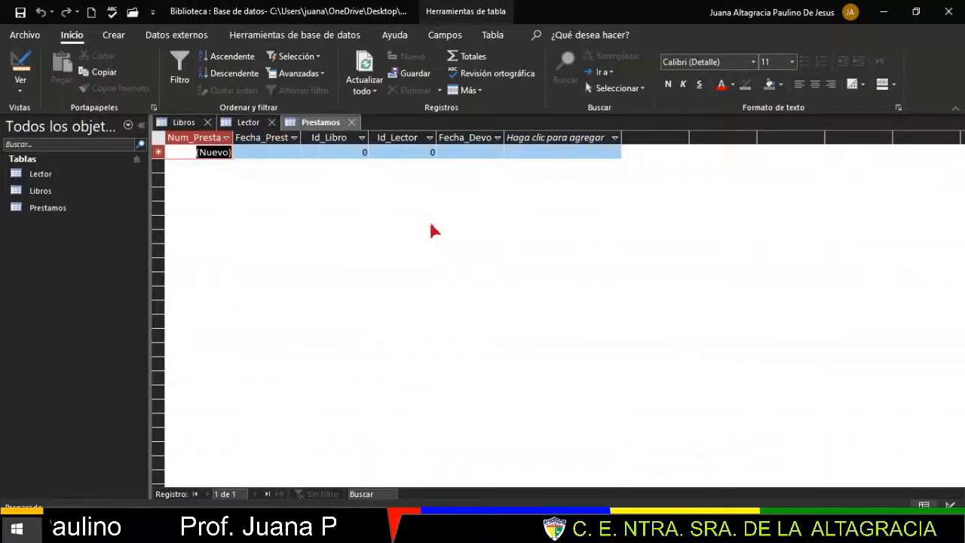
left_click(603, 466)
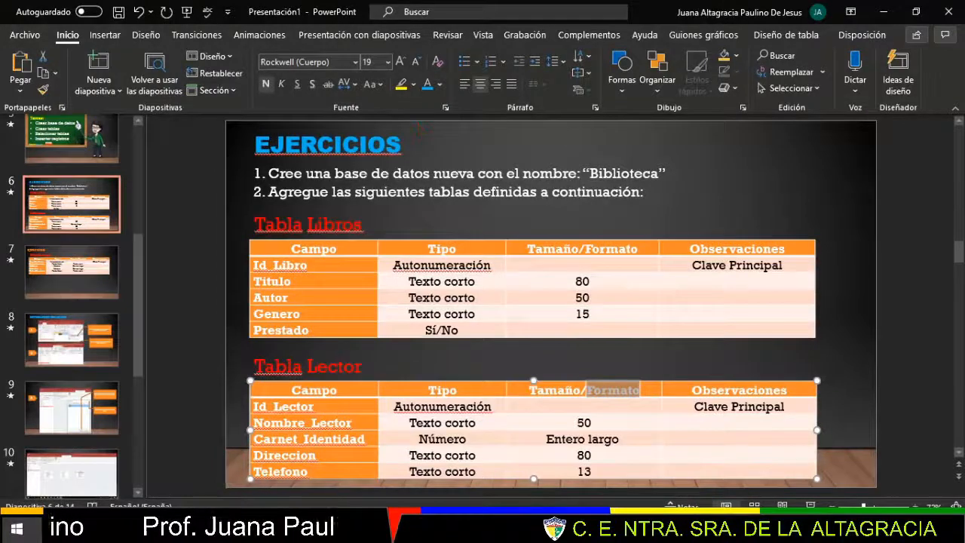
left_click(75, 290)
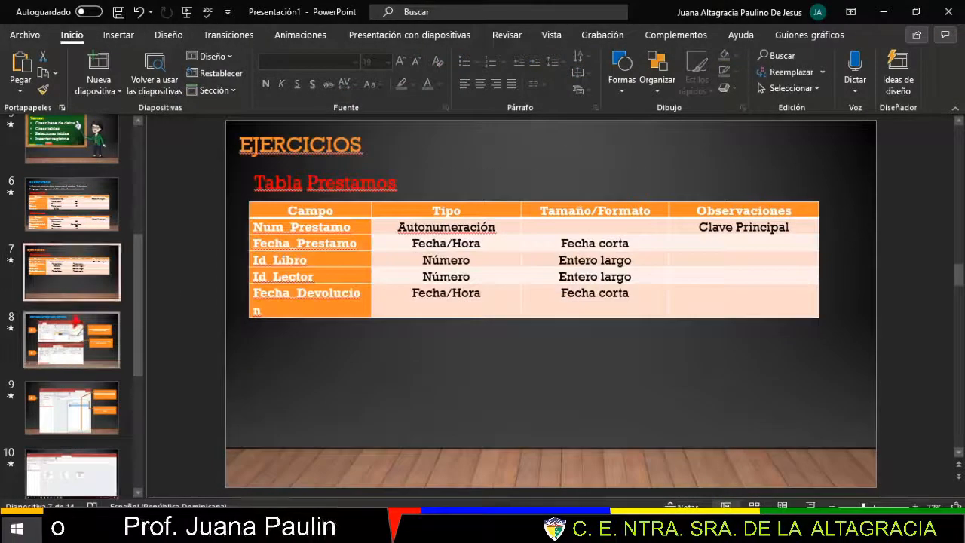
left_click(76, 324)
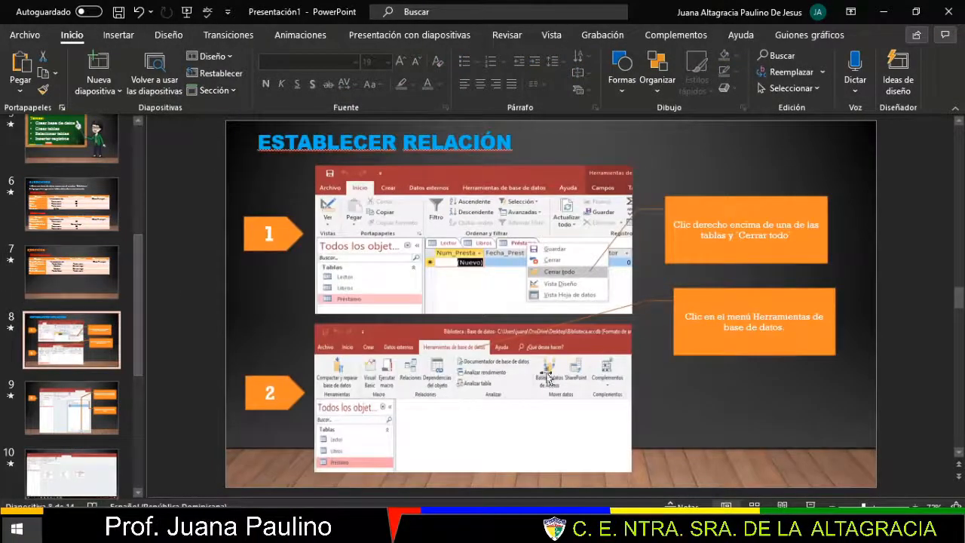
left_click(885, 13)
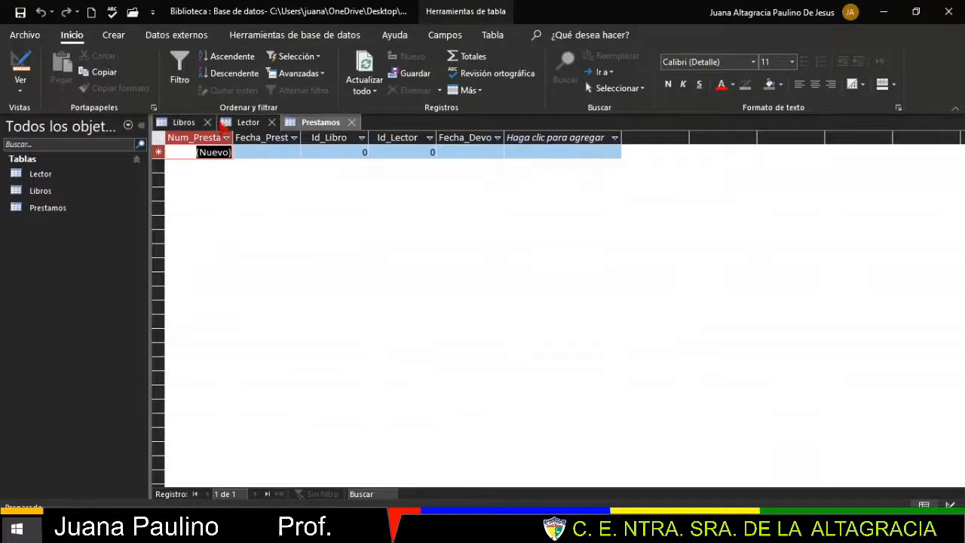
- Close the Libros, Lector and Prestamos table tabs so no objects remain open
left_click(207, 122)
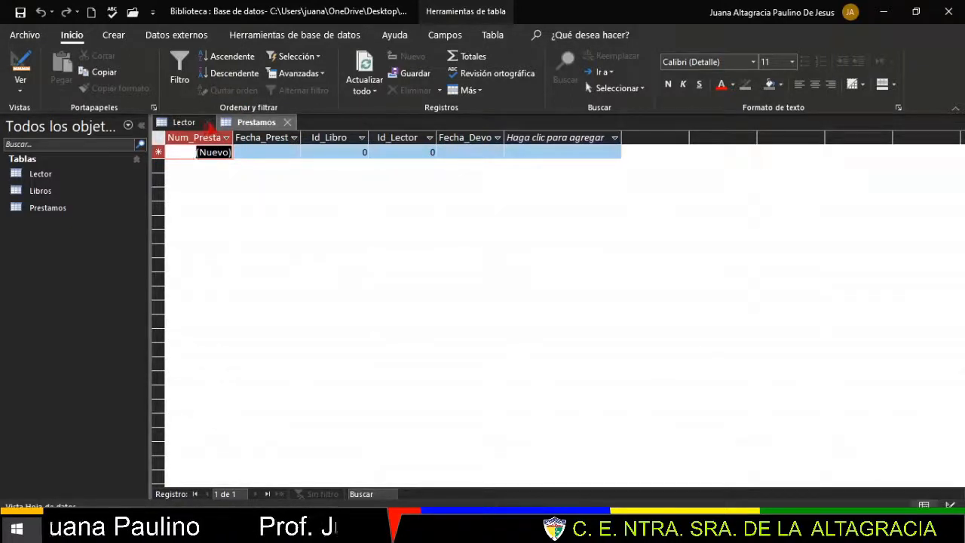
left_click(209, 123)
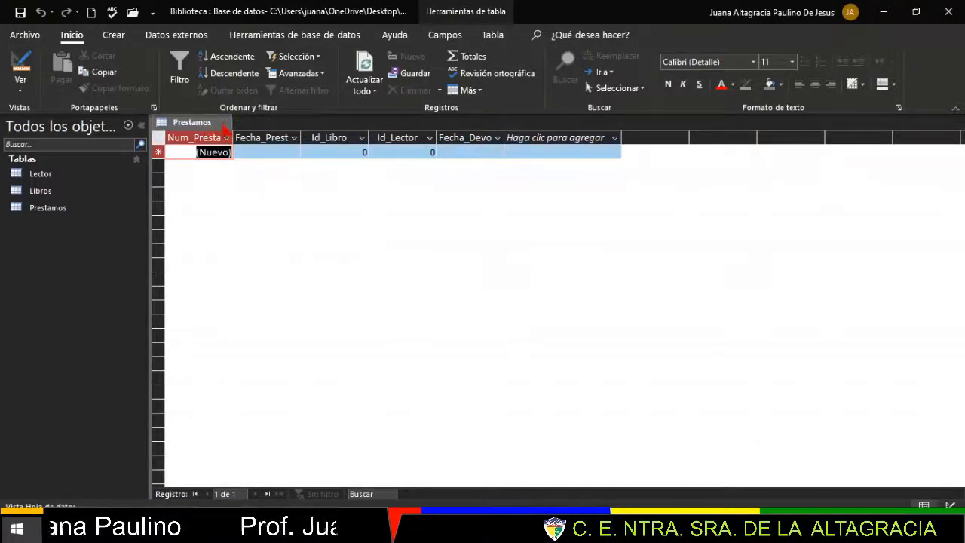
left_click(226, 124)
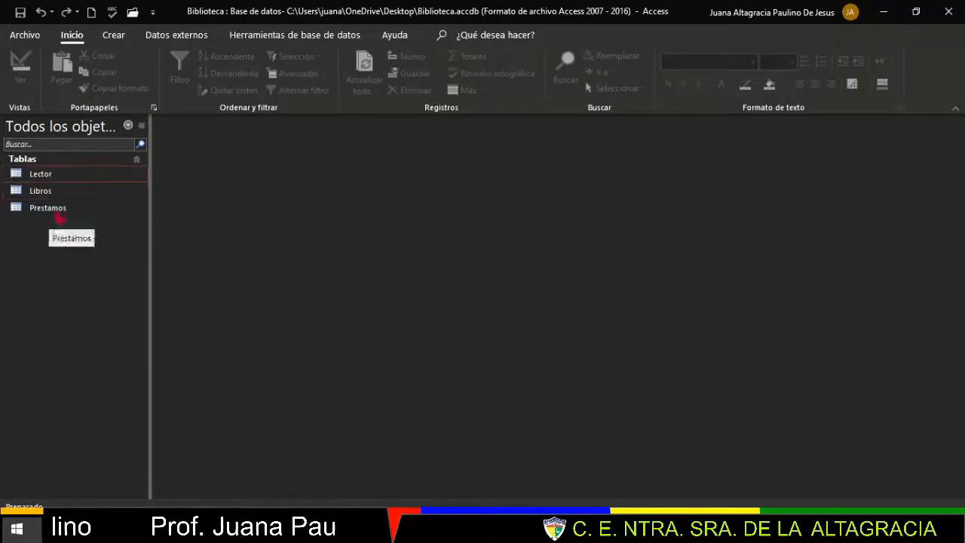
left_click(138, 225)
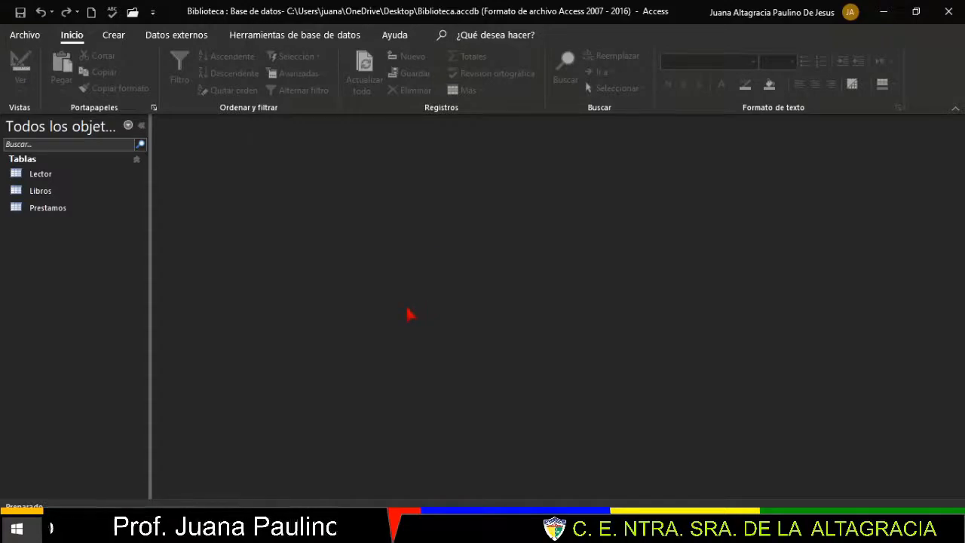
- Open Relaciones and add Prestamos, then Lector and Libros together, to the layout
left_click(291, 40)
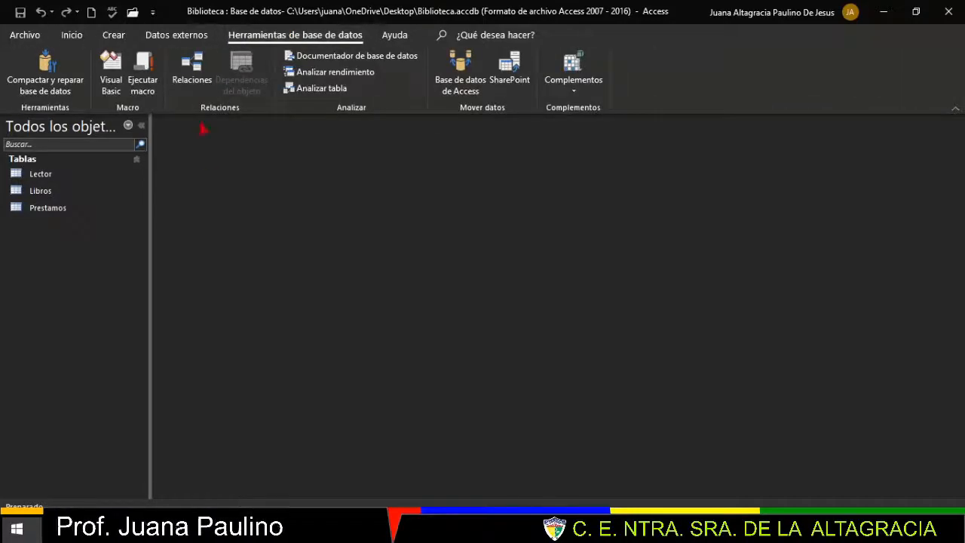
left_click(198, 78)
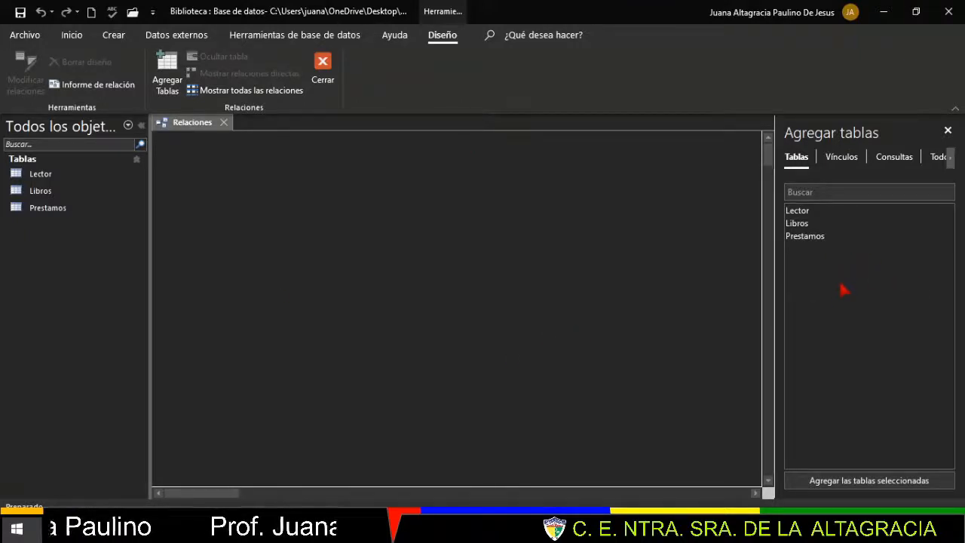
left_click(821, 237)
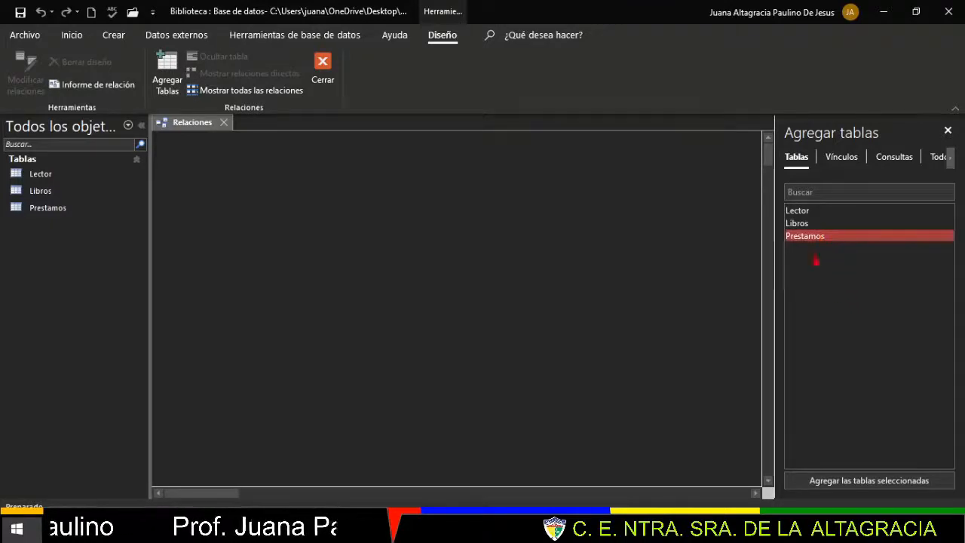
left_click(874, 486)
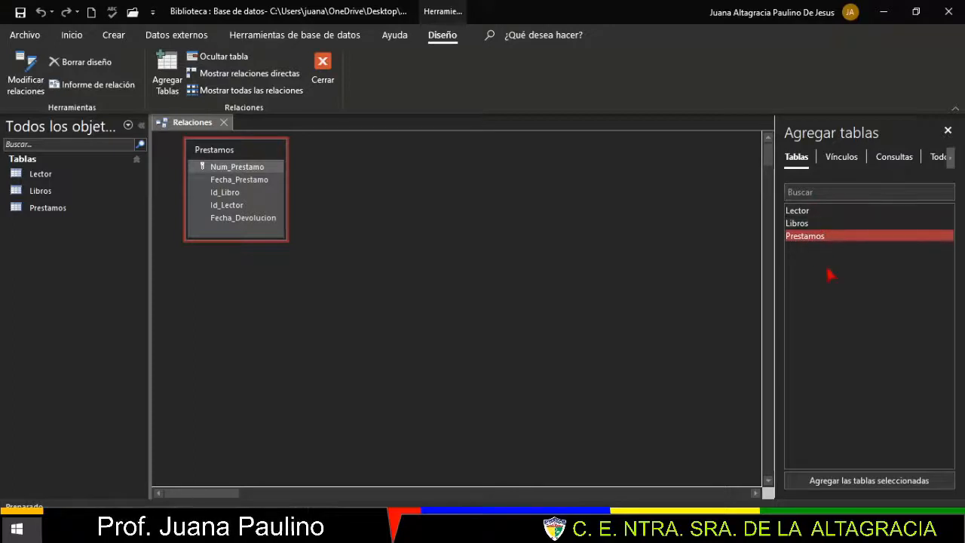
left_click(815, 214)
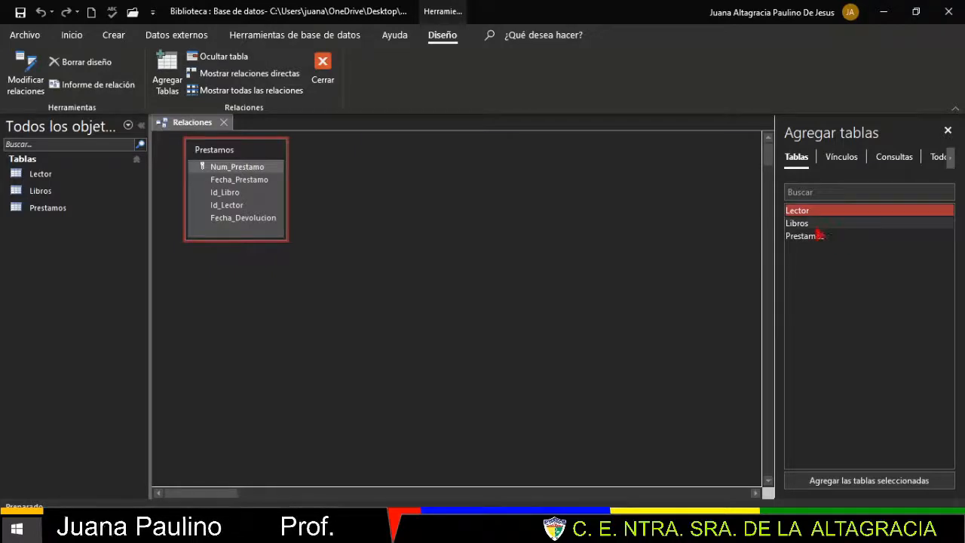
left_click(816, 225, "ctrl")
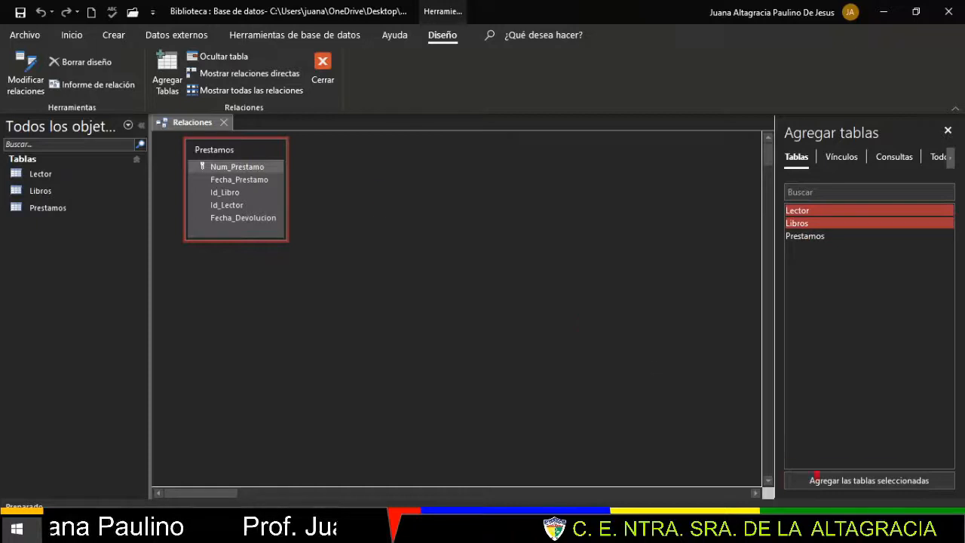
left_click(857, 483)
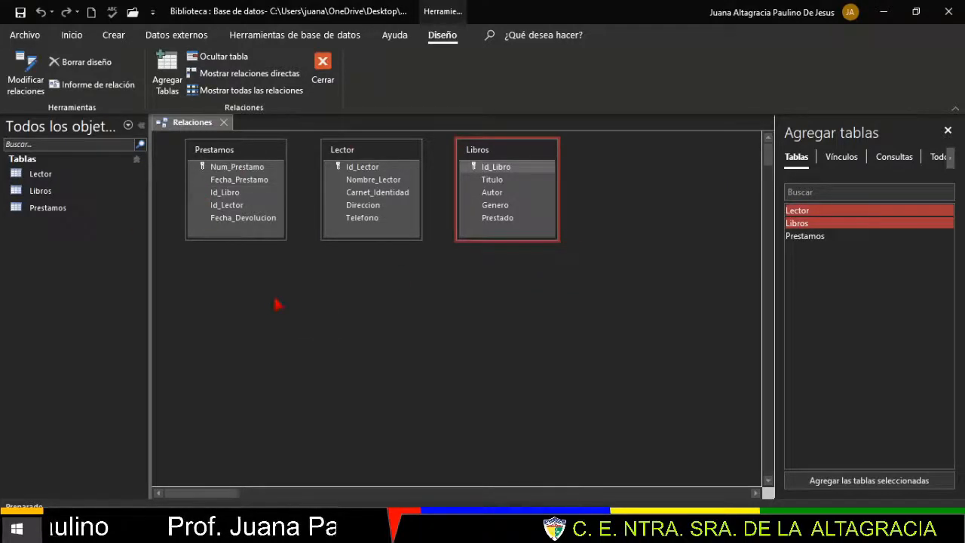
- Close the table list and drag the field lists into a row: Libros, Prestamos, Lector
left_click(846, 238)
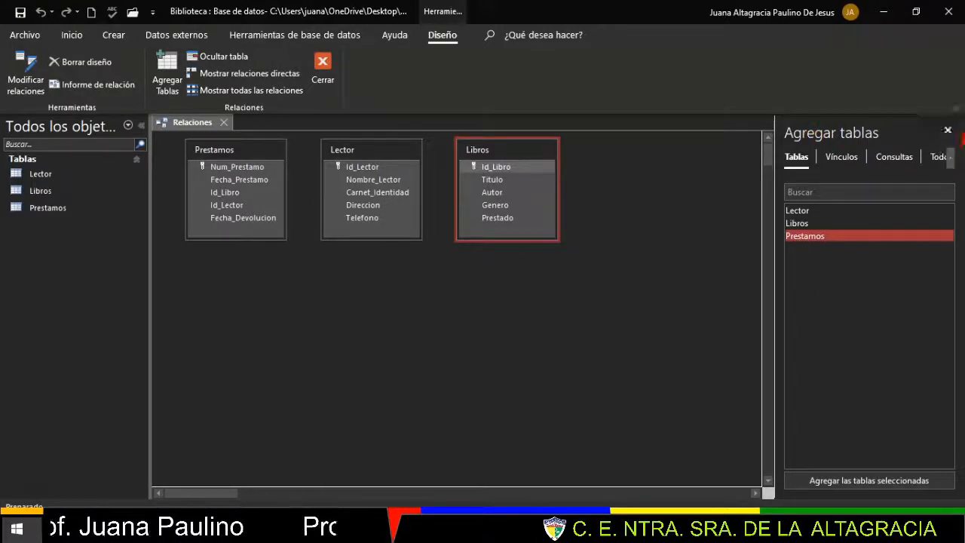
left_click(948, 130)
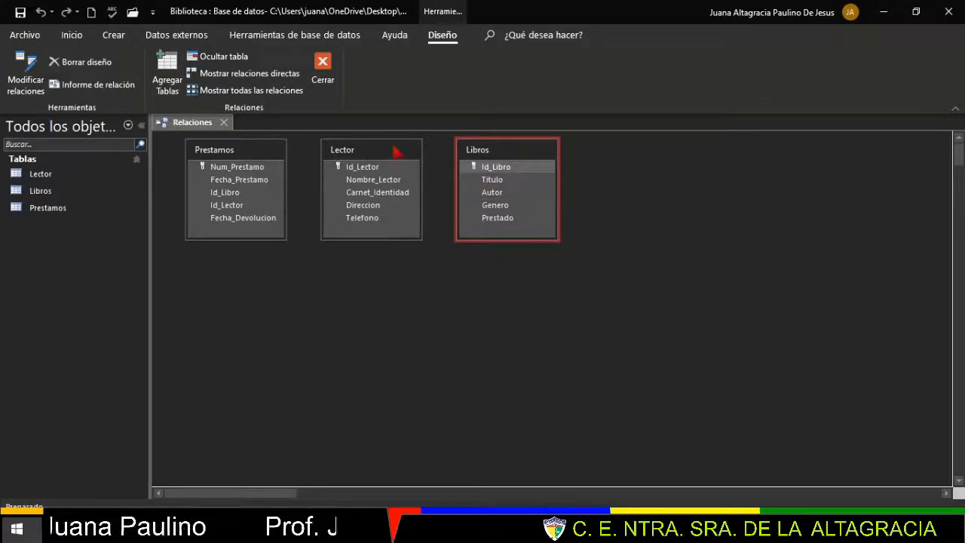
left_click_drag(395, 153, 270, 312)
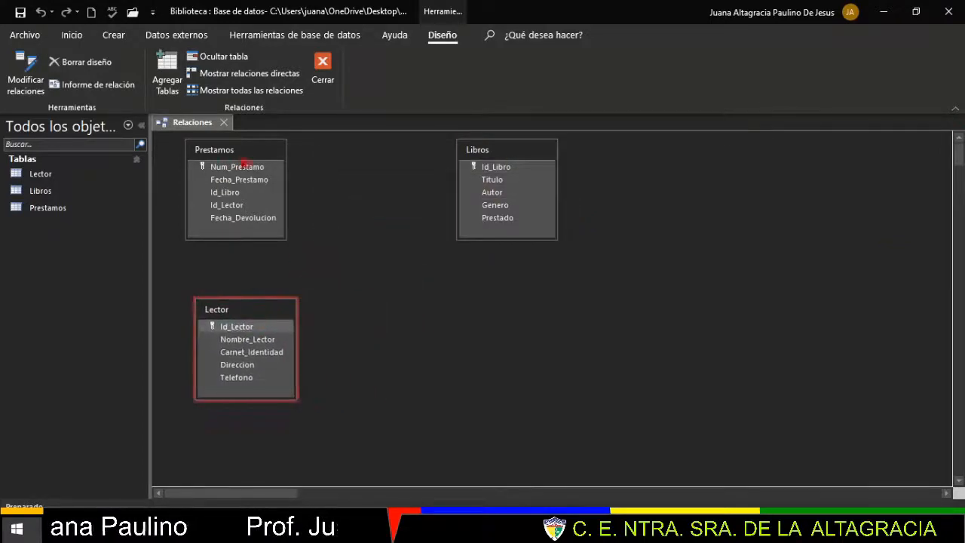
left_click_drag(254, 162, 392, 186)
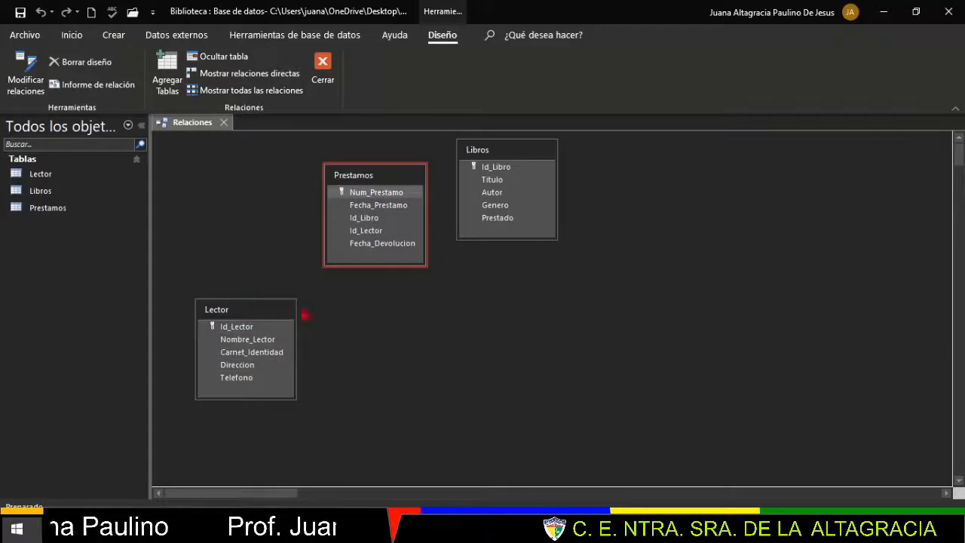
left_click_drag(528, 155, 251, 172)
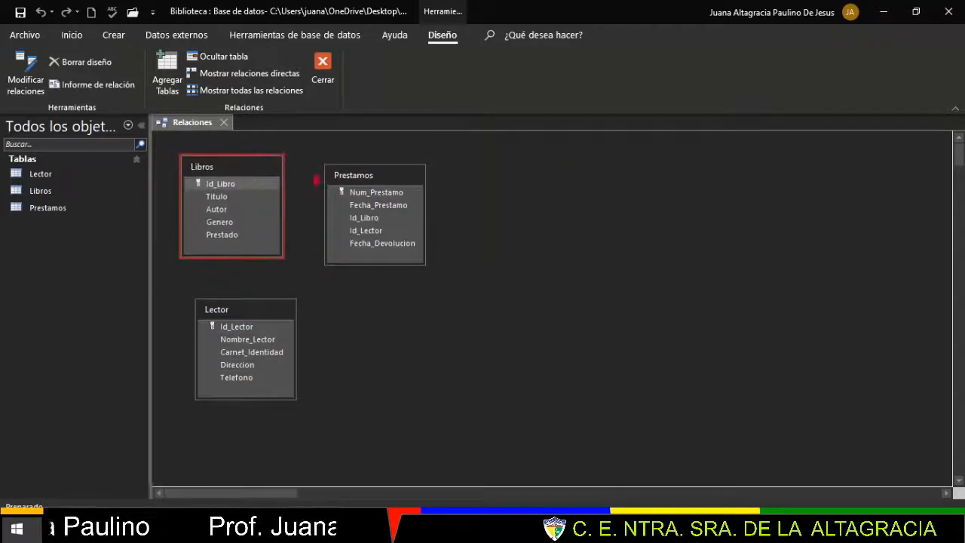
left_click_drag(421, 180, 478, 181)
left_click_drag(251, 170, 268, 175)
left_click_drag(468, 179, 460, 179)
left_click_drag(270, 315, 636, 177)
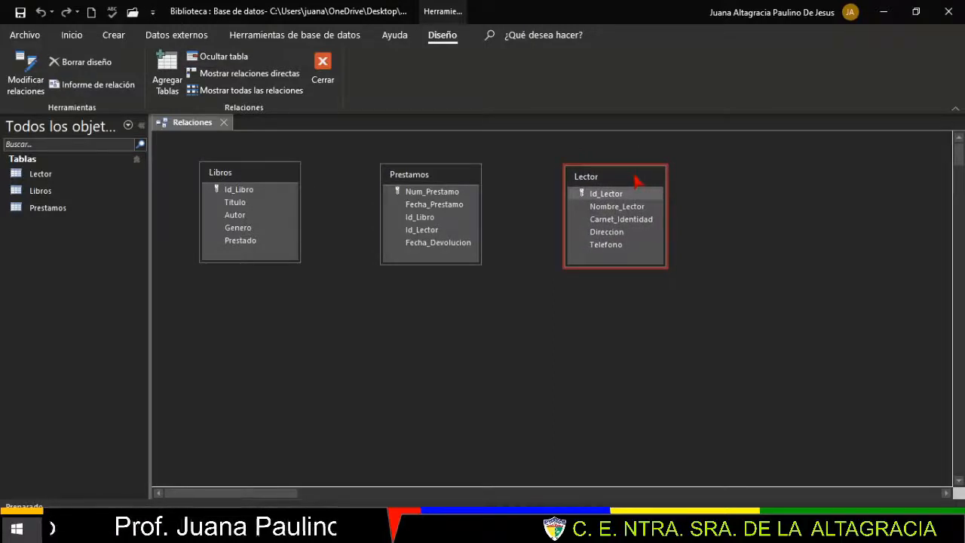
left_click(445, 176)
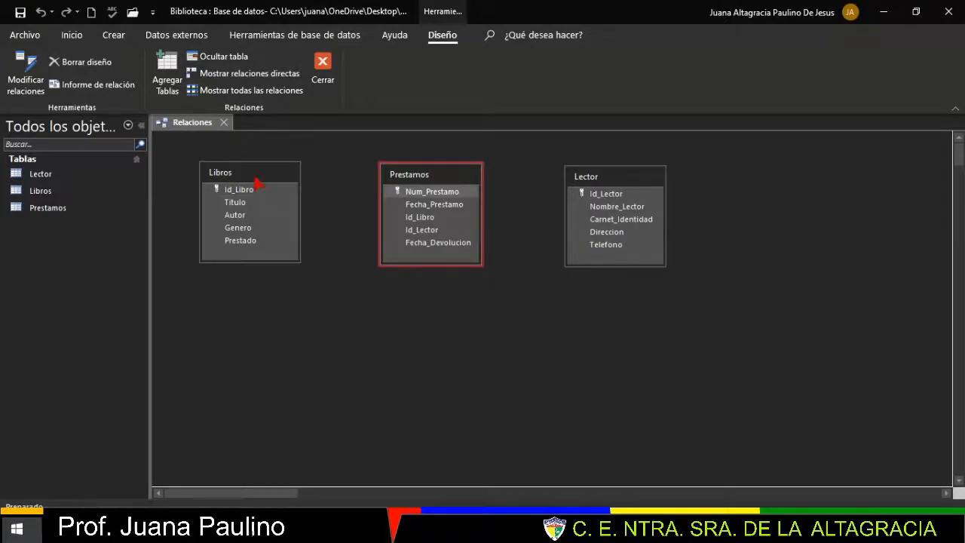
left_click(455, 194)
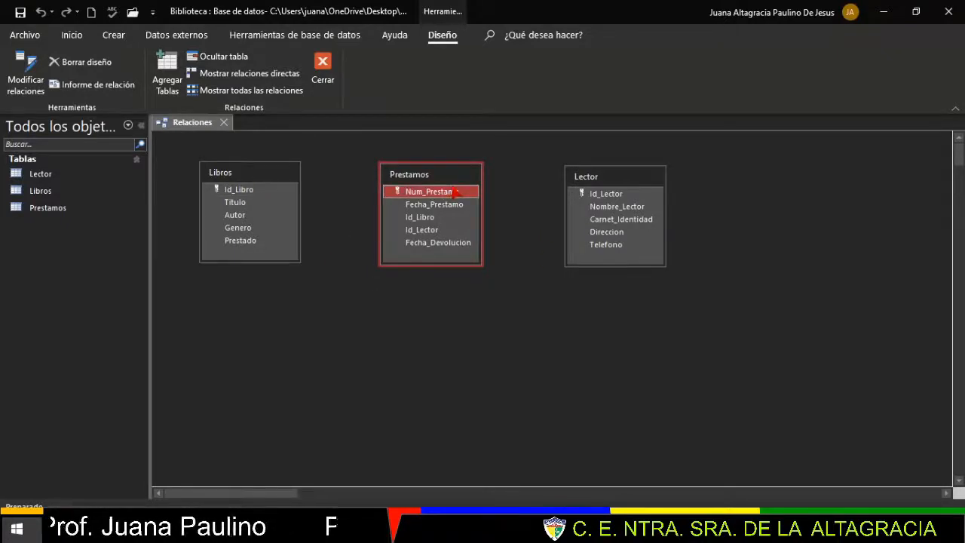
left_click_drag(456, 193, 244, 195)
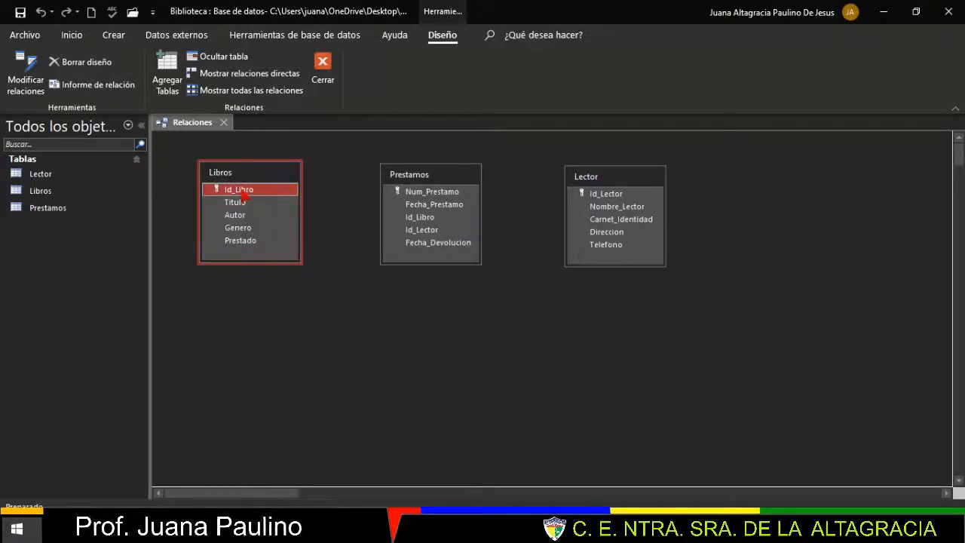
- Relate Libros.Id_Libro to Prestamos.Id_Libro with referential integrity, cascade update and cascade delete
left_click_drag(245, 195, 425, 218)
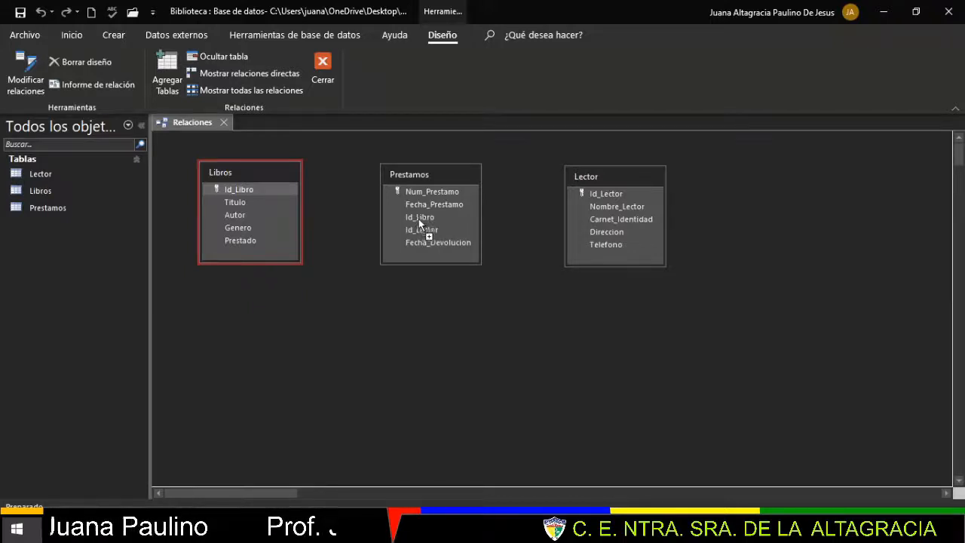
left_click_drag(423, 222, 423, 220)
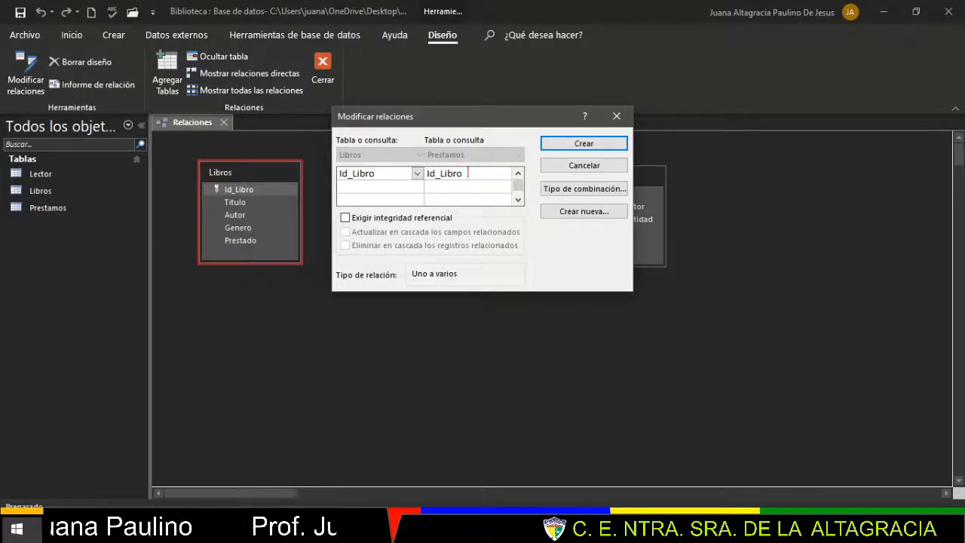
left_click(345, 219)
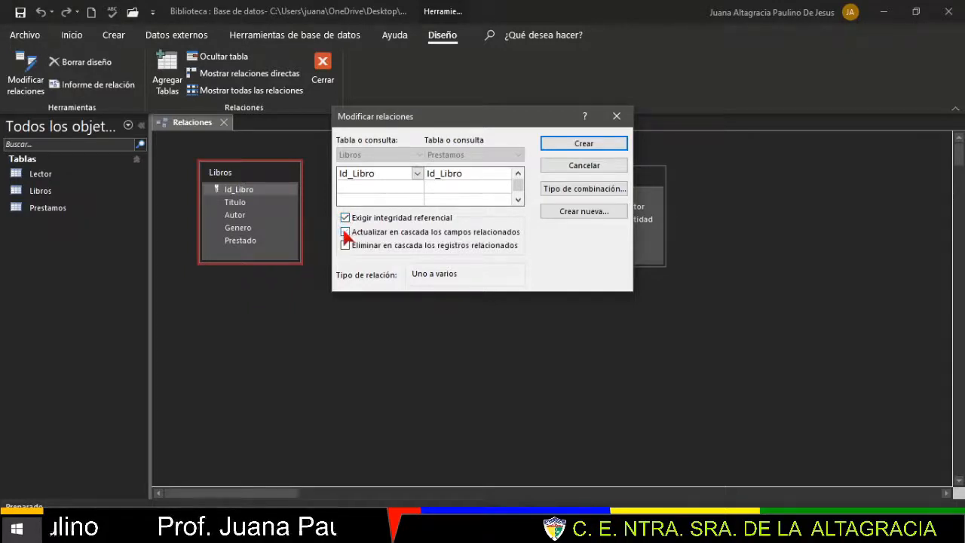
left_click(346, 232)
left_click(345, 245)
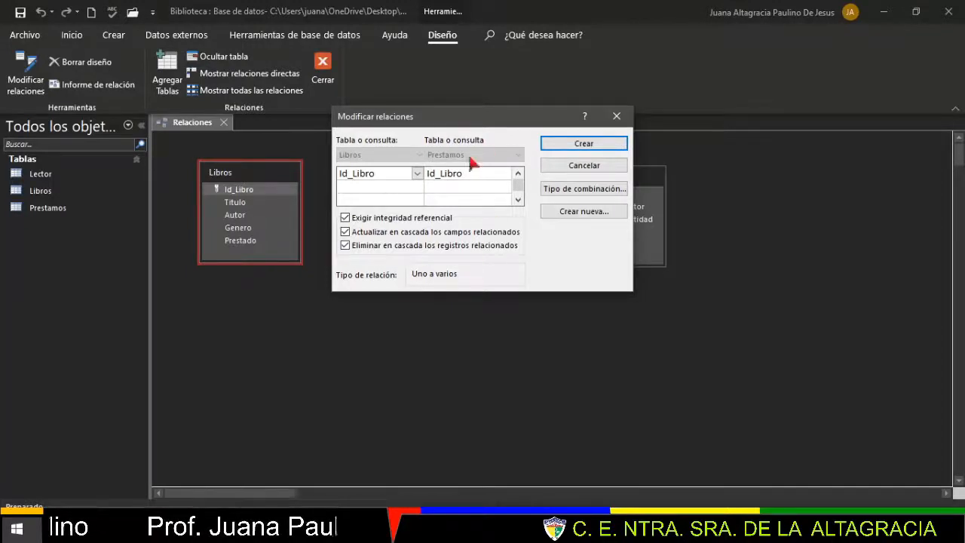
left_click(595, 153)
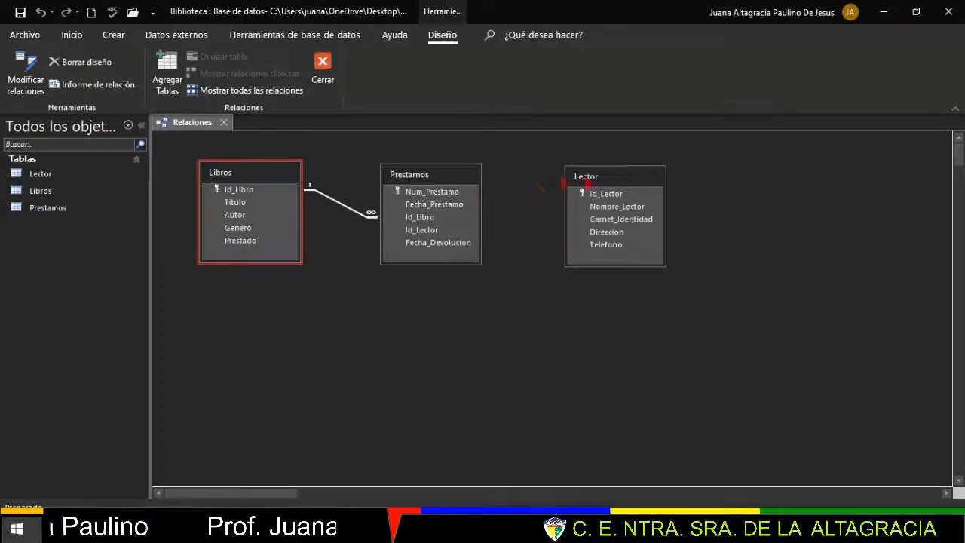
- Relate Lector.Id_Lector to Prestamos.Id_Lector with referential integrity and both cascade options
left_click(641, 195)
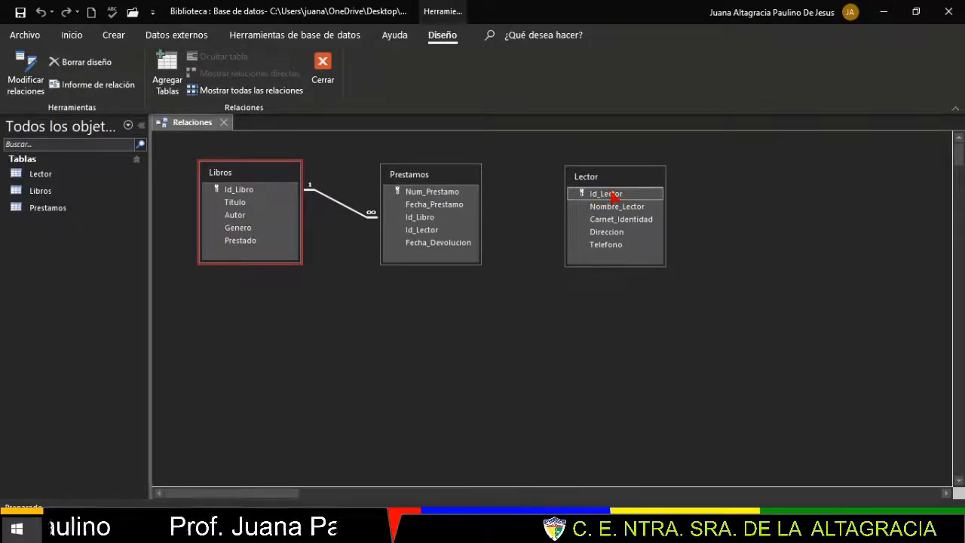
left_click_drag(615, 198, 419, 232)
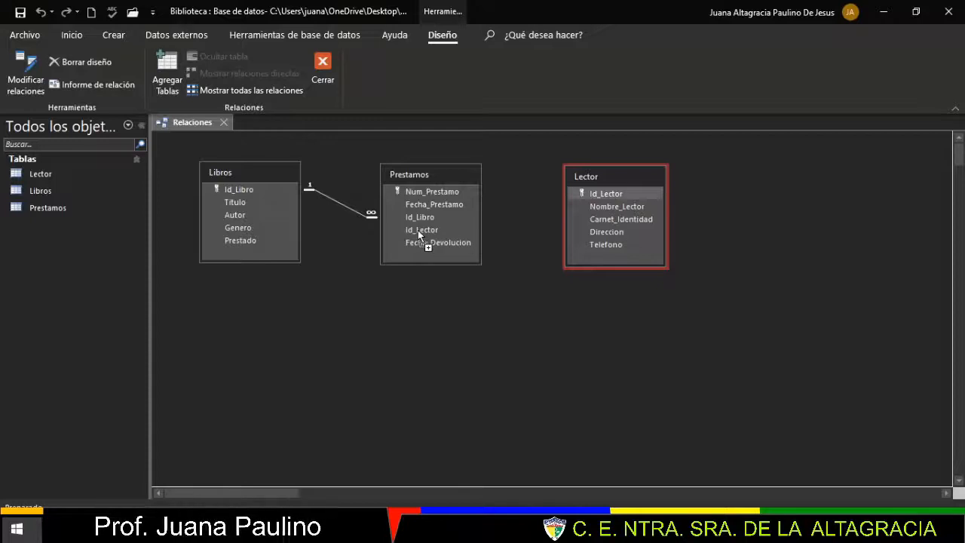
left_click_drag(419, 235, 419, 233)
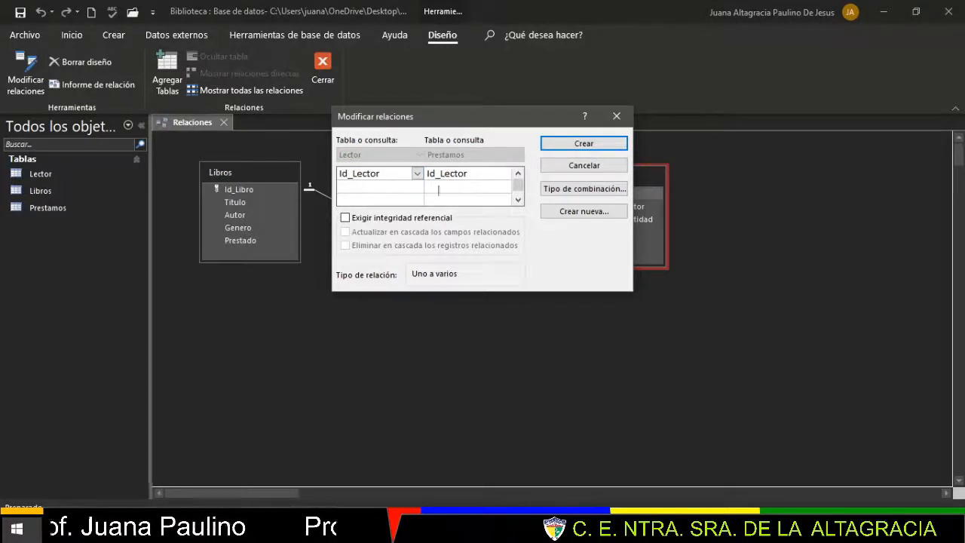
left_click(346, 218)
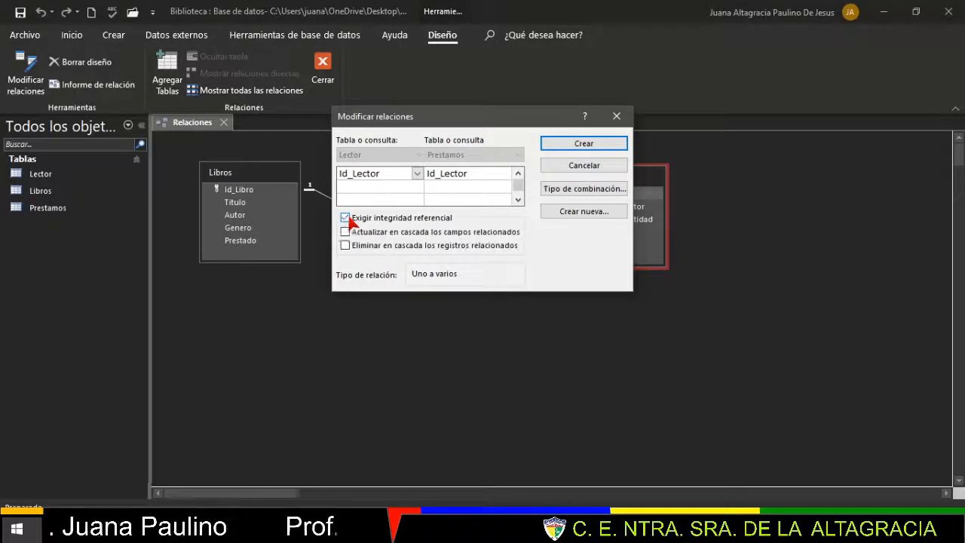
left_click(346, 232)
left_click(346, 246)
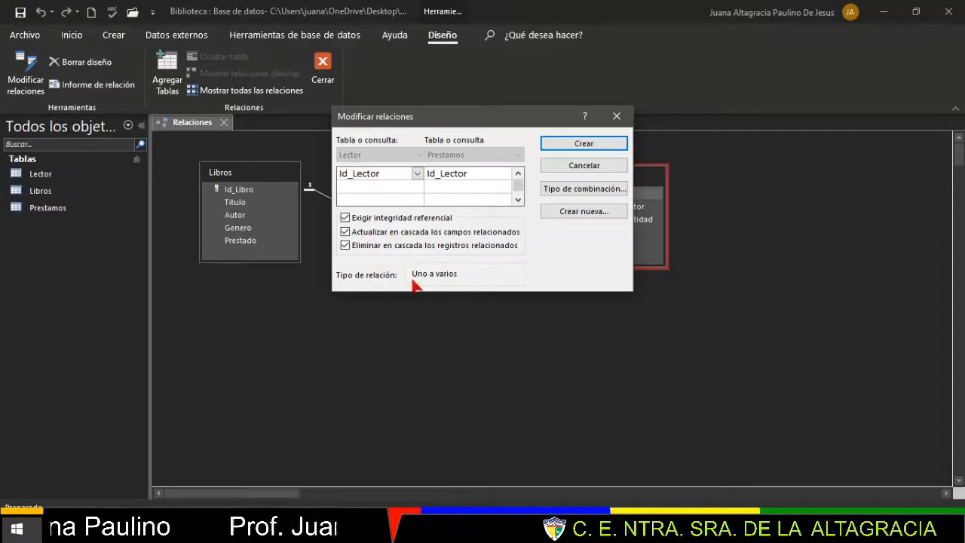
left_click(603, 143)
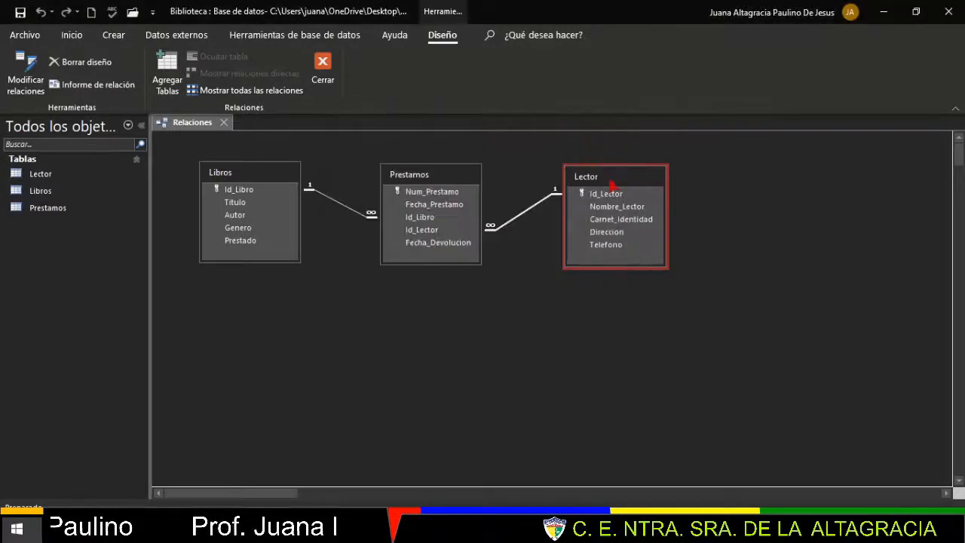
mouse_move(612, 181)
left_mouse_down()
mouse_move(616, 250)
mouse_move(631, 163)
mouse_move(595, 215)
mouse_move(628, 181)
mouse_move(620, 191)
left_mouse_up()
- Tidy the table positions, then close the relationships layout and save the changes
mouse_move(461, 182)
left_mouse_down()
mouse_move(451, 183)
mouse_move(476, 182)
left_mouse_up()
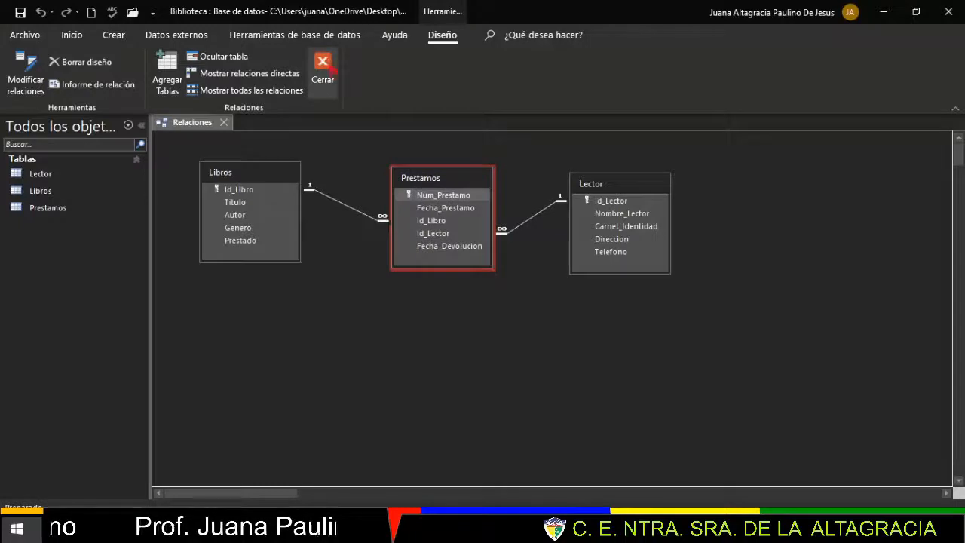
left_click(324, 65)
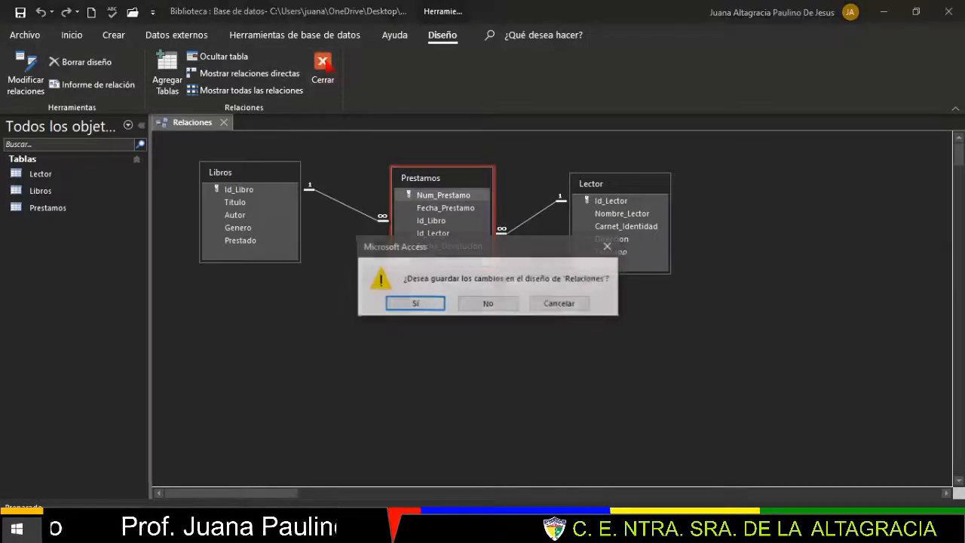
left_click(415, 304)
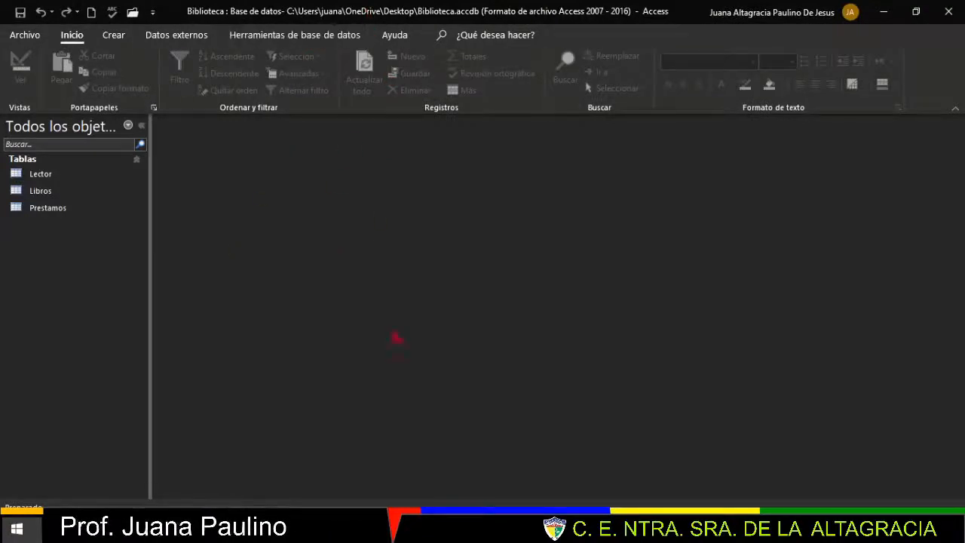
- Reopen Relaciones to check it, close it, and show PowerPoint's Temas slide
left_click(300, 39)
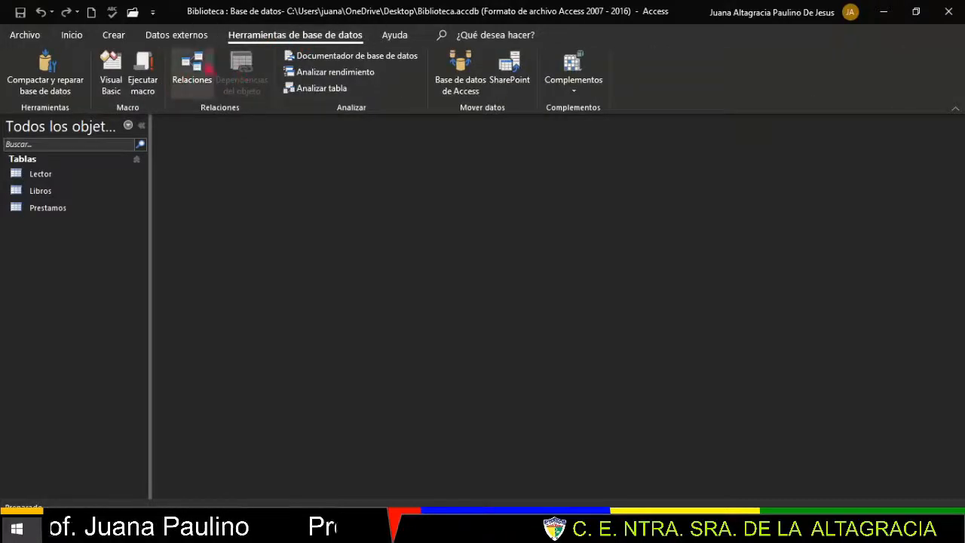
left_click(198, 68)
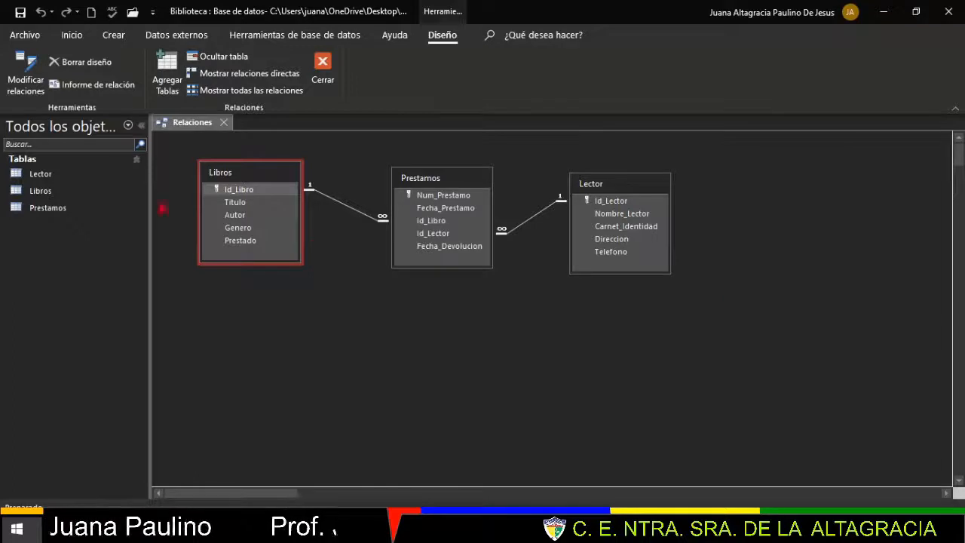
left_click(323, 66)
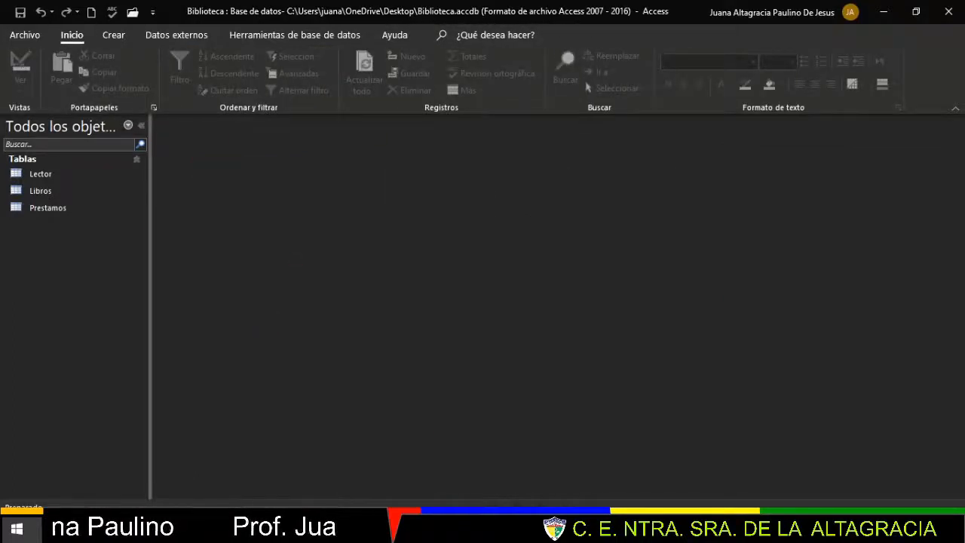
left_click(604, 528)
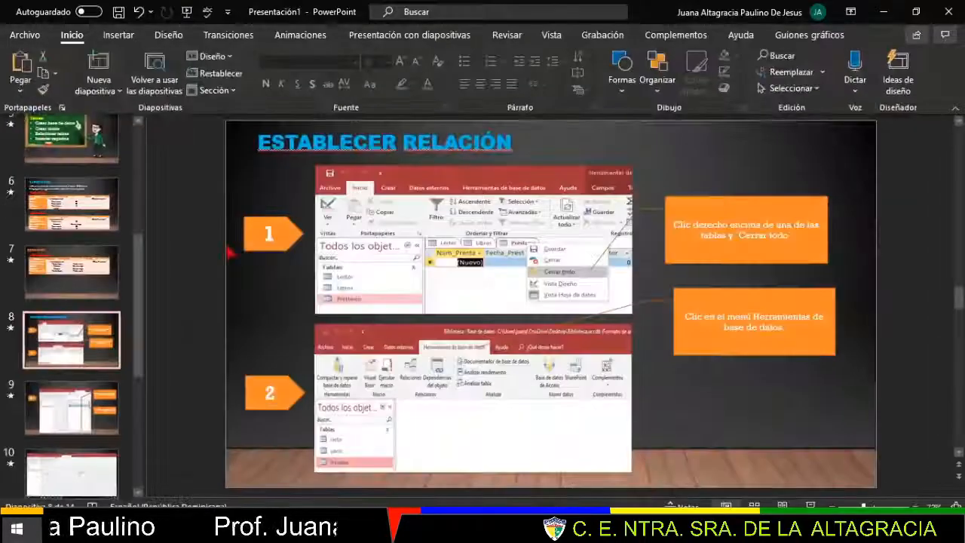
left_click(56, 131)
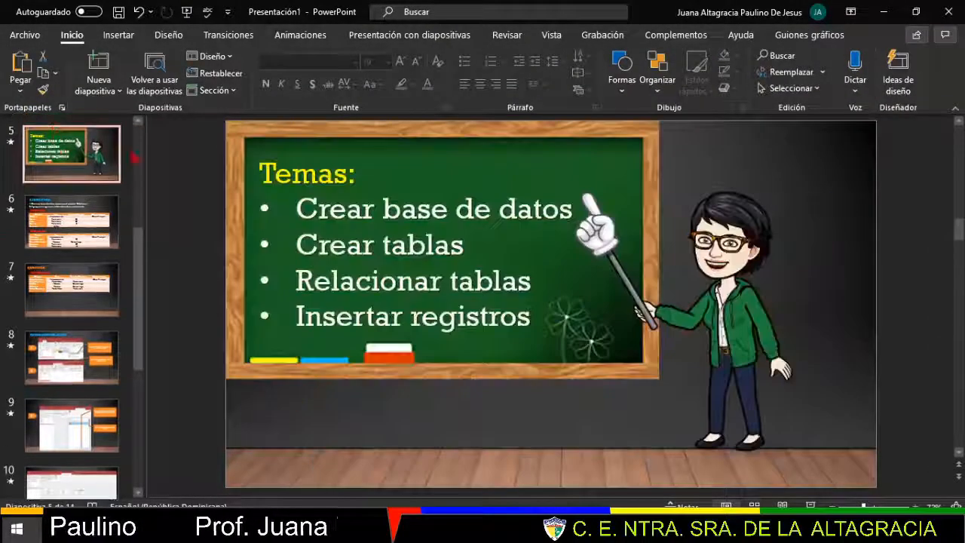
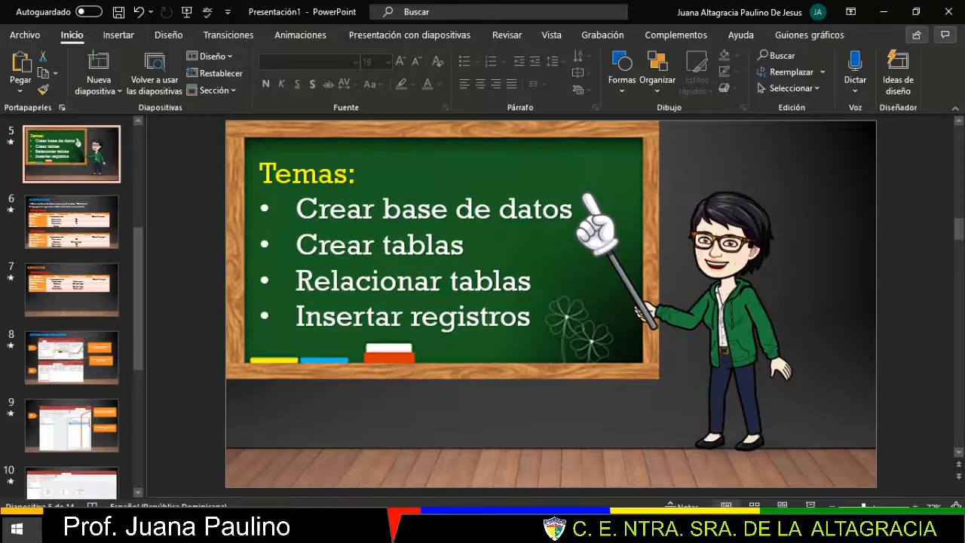
- Look over the Libros, Lector and Préstamo record slides (11–13), then bring up the Biblioteca database
scroll(72, 302, "down", 5)
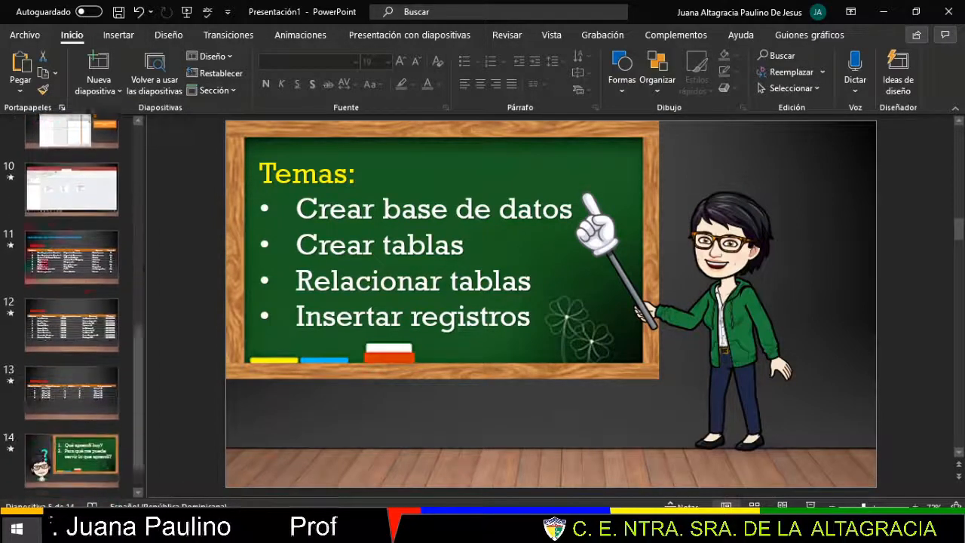
left_click(78, 247)
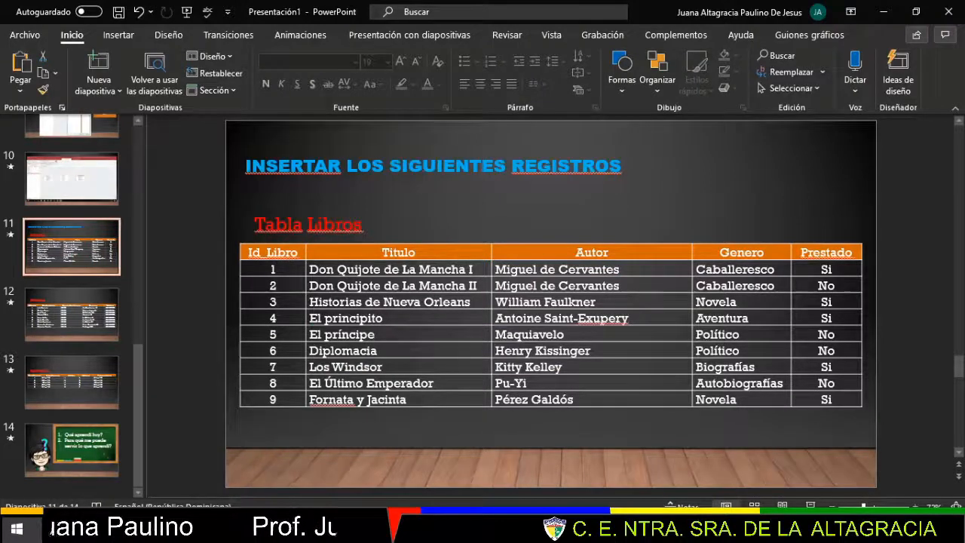
left_click(63, 315)
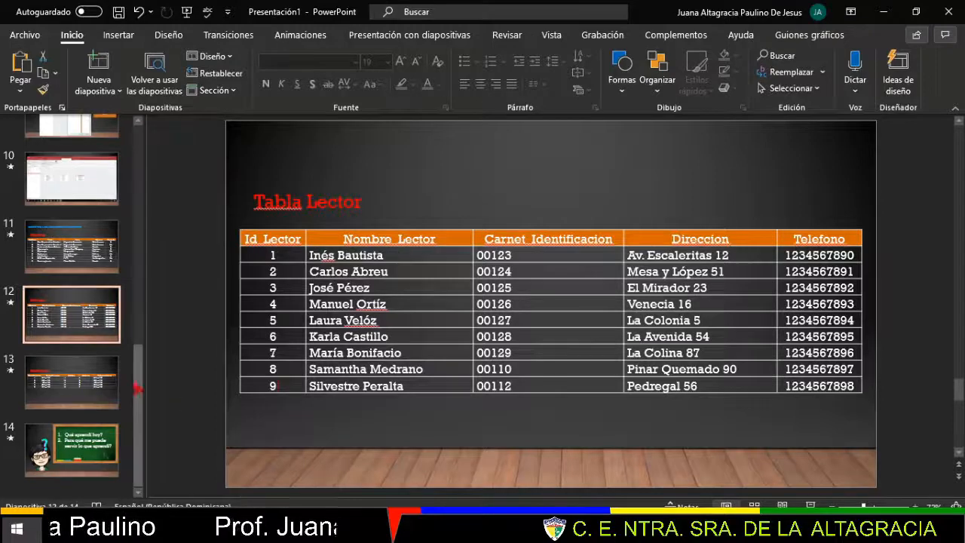
left_click(72, 383)
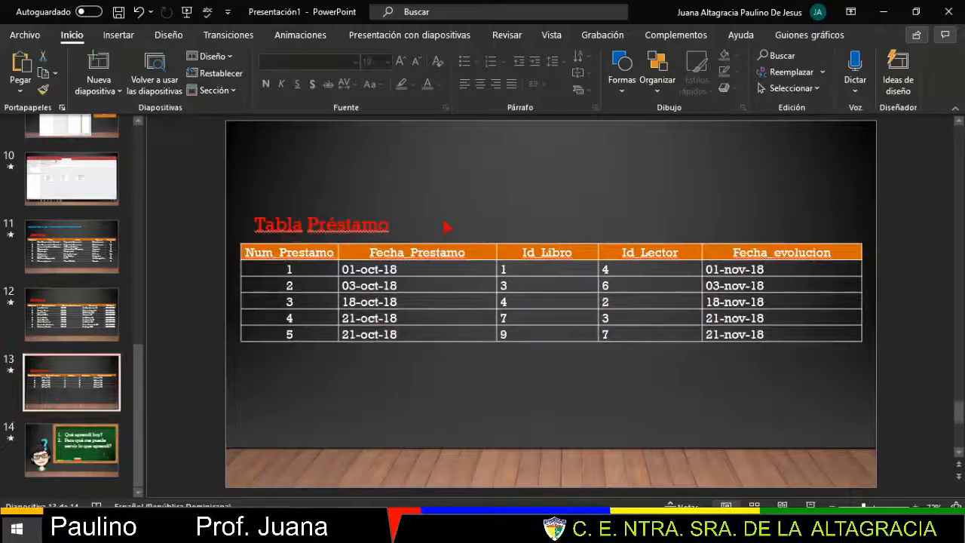
left_click(77, 247)
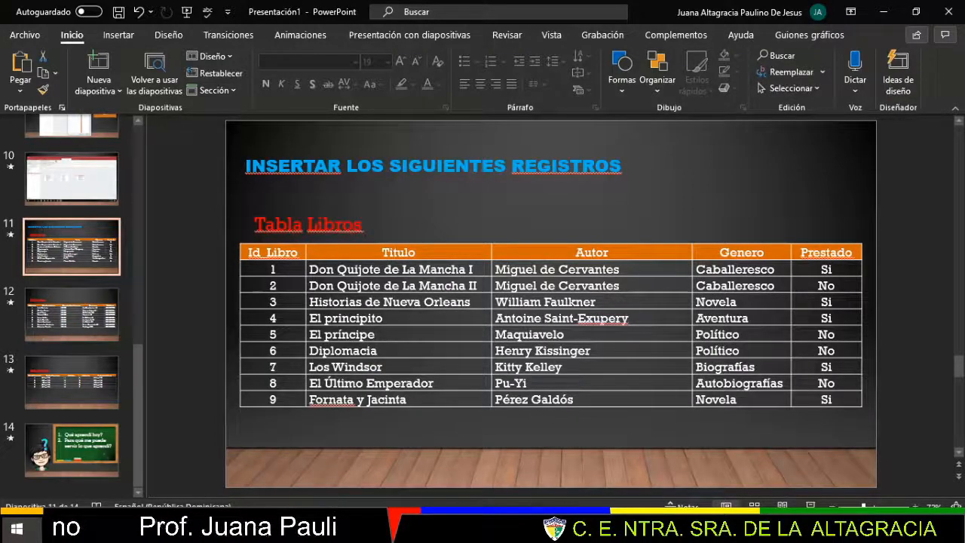
left_click(558, 529)
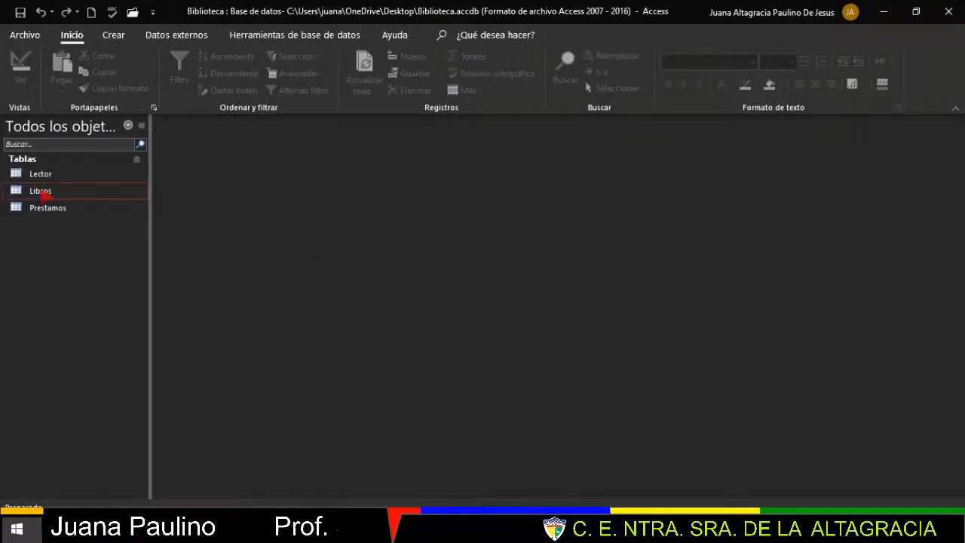
- Open Libros and enter the first book: pasted title, author Miguel de Cervante, genre Caballeresco
double_click(42, 192)
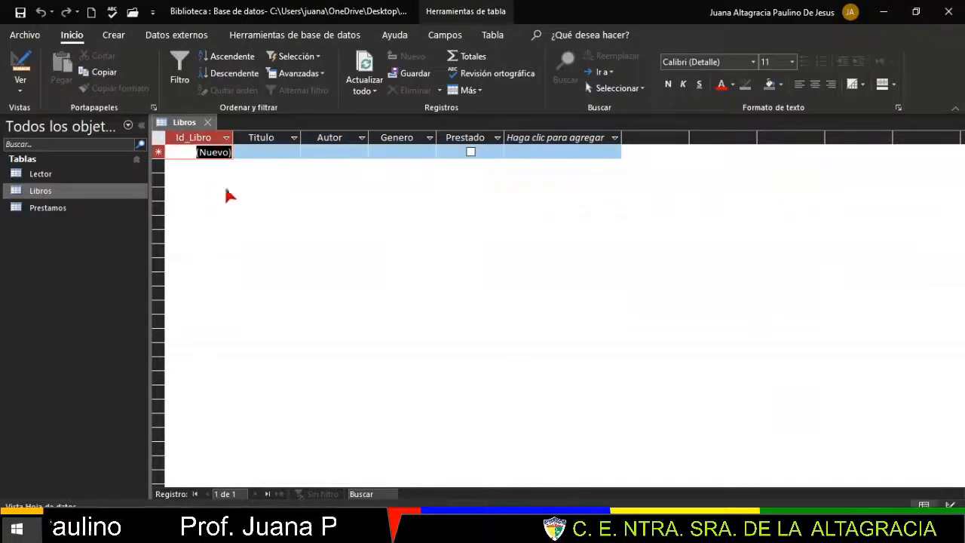
left_click(257, 152)
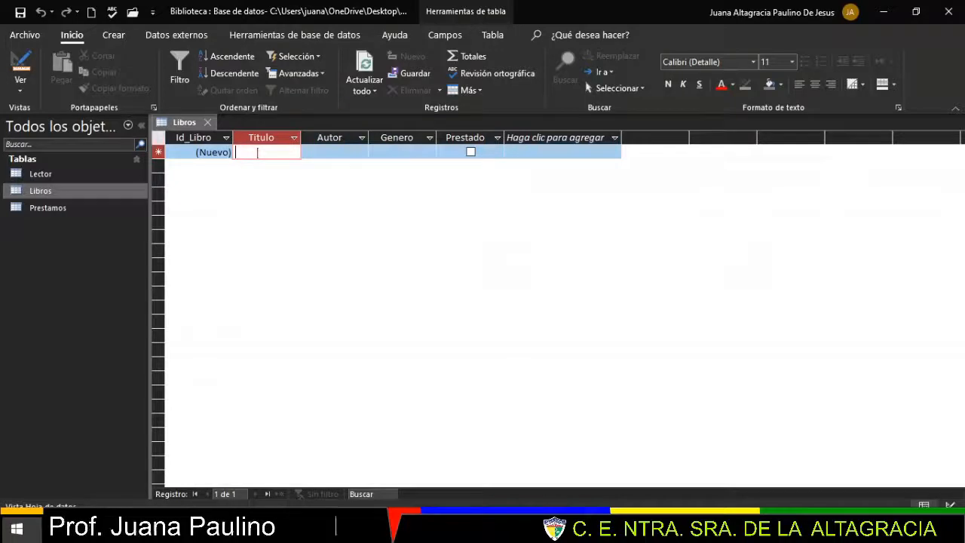
key("ctrl+v")
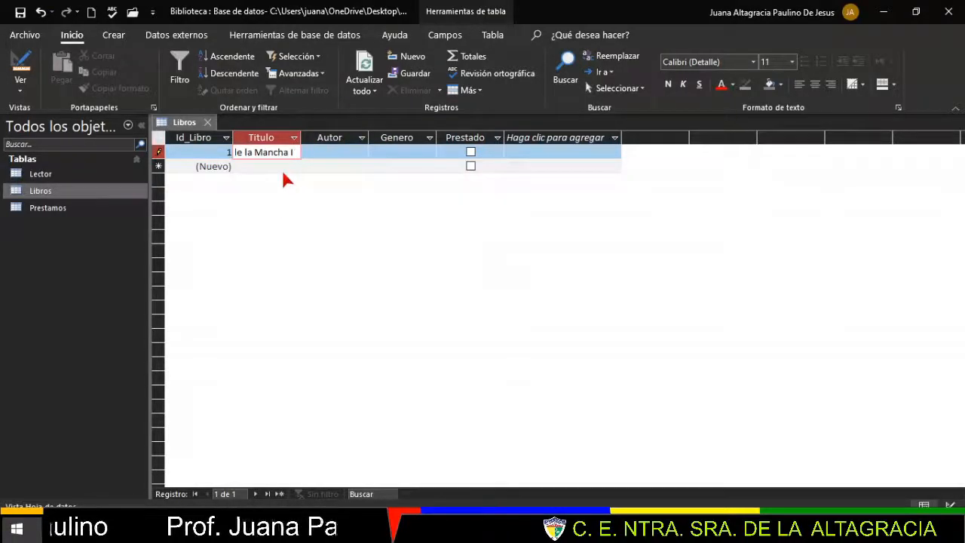
key("Tab")
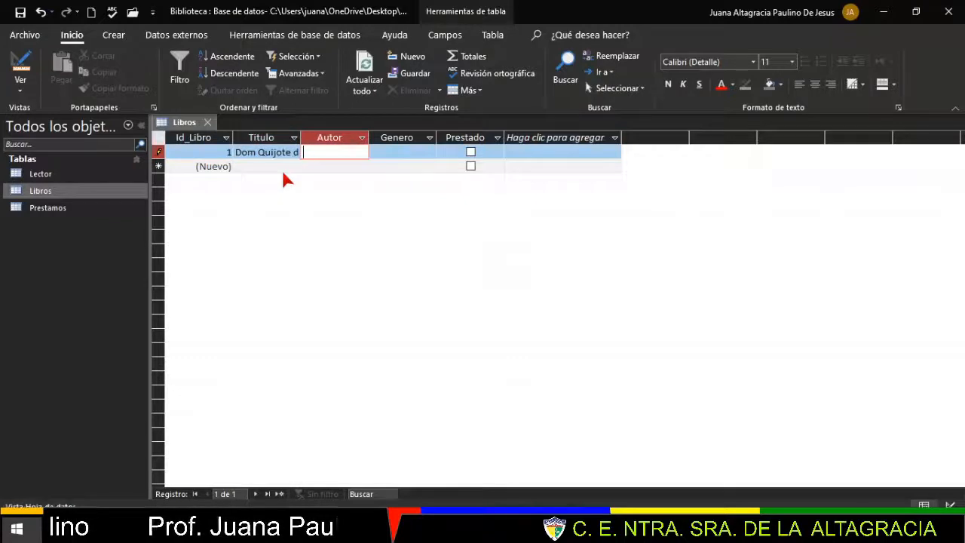
type("Miguel de Cervante")
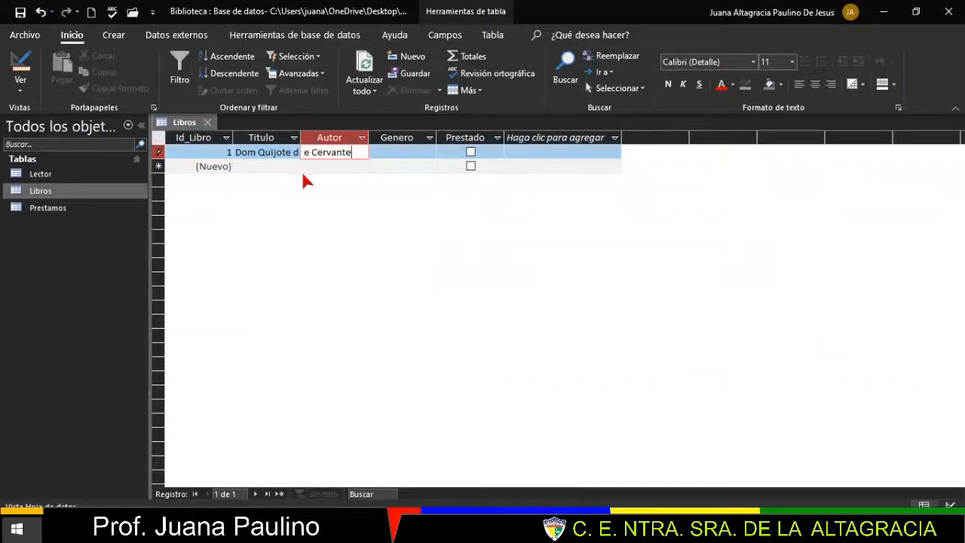
key("Tab")
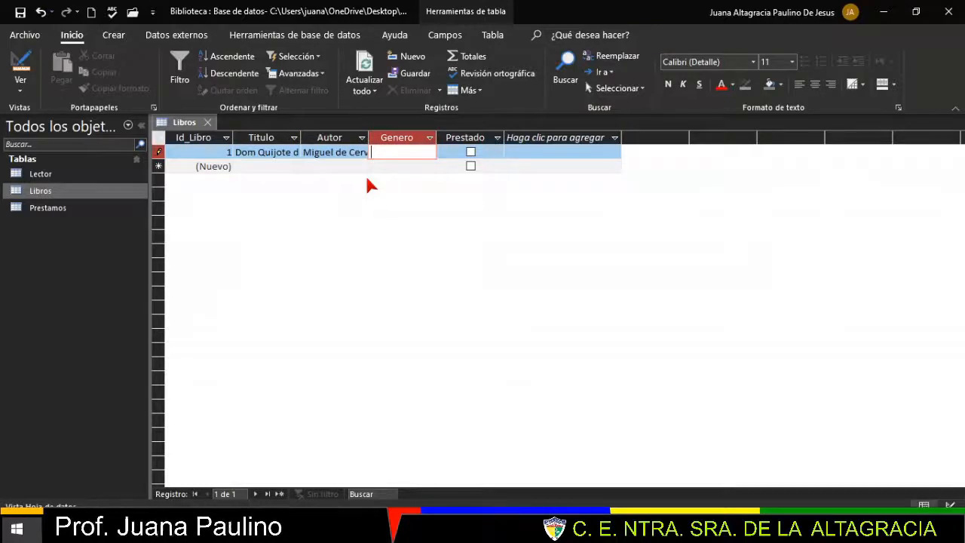
type("Caba")
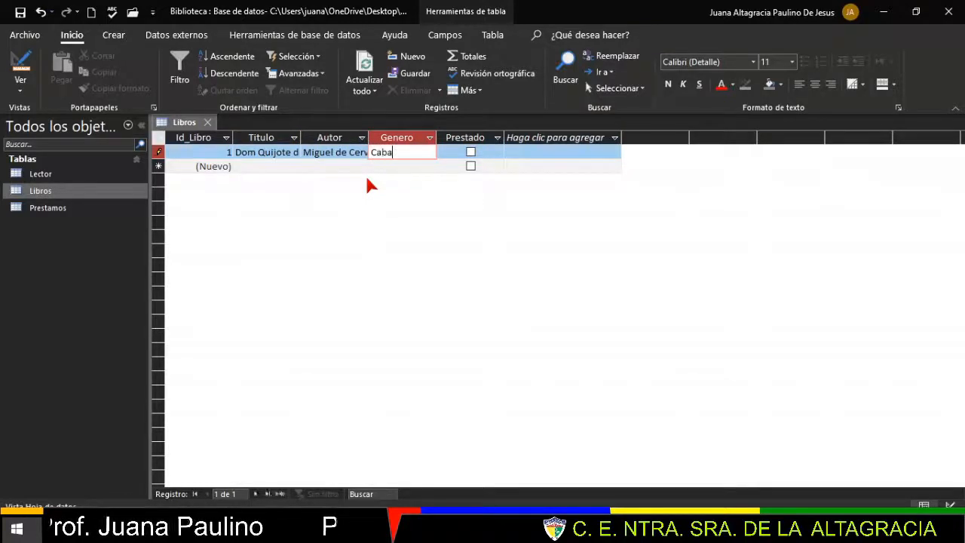
type("lleresco")
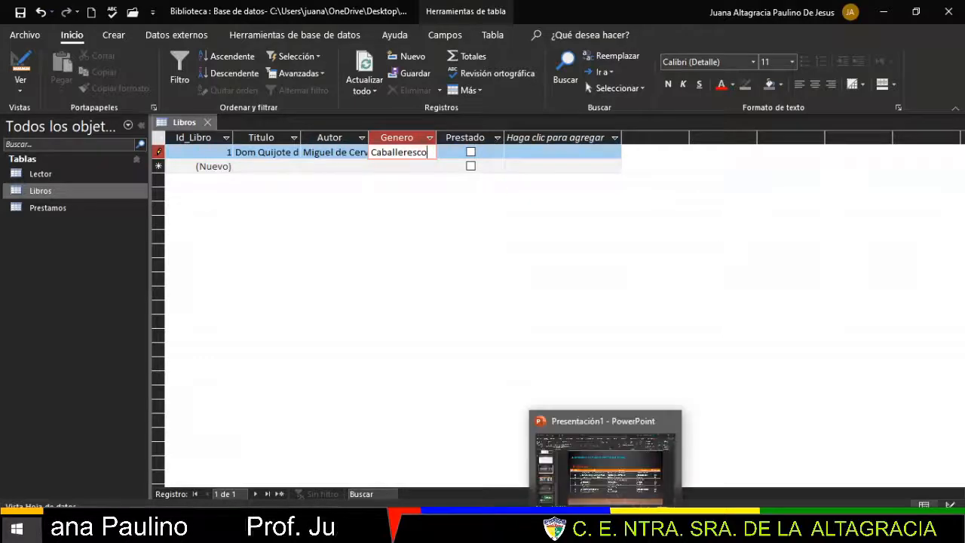
left_click(606, 528)
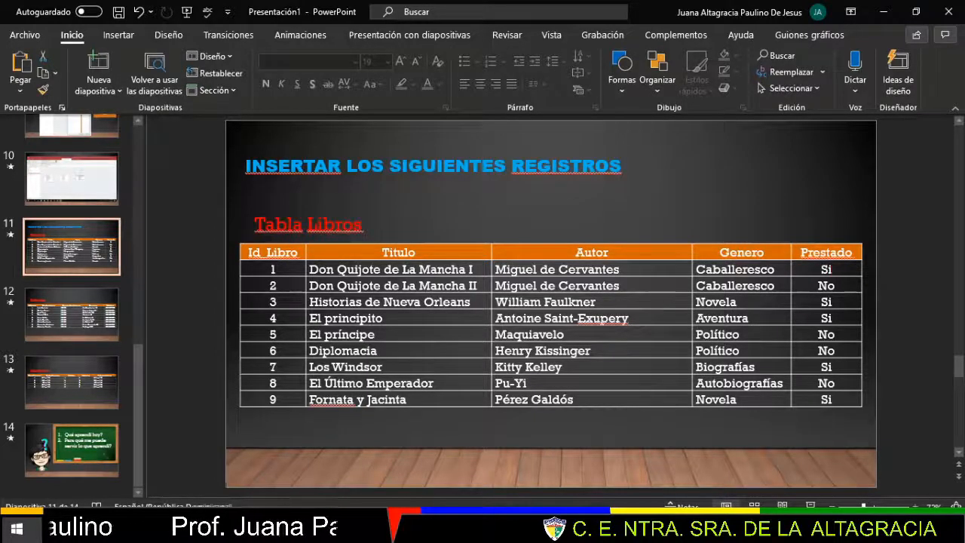
- Tick Prestado for the first book to match the slide's 'Si'
double_click(827, 269)
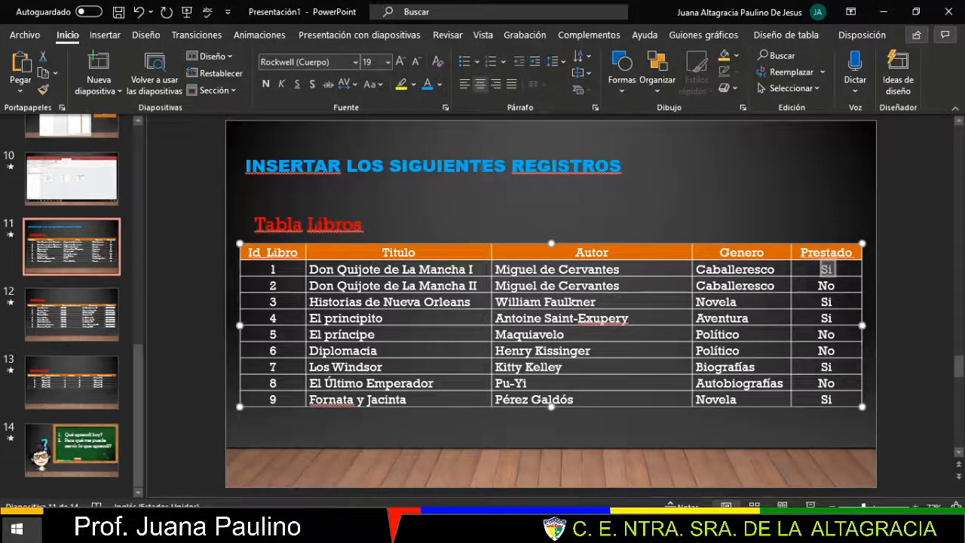
left_click(653, 530)
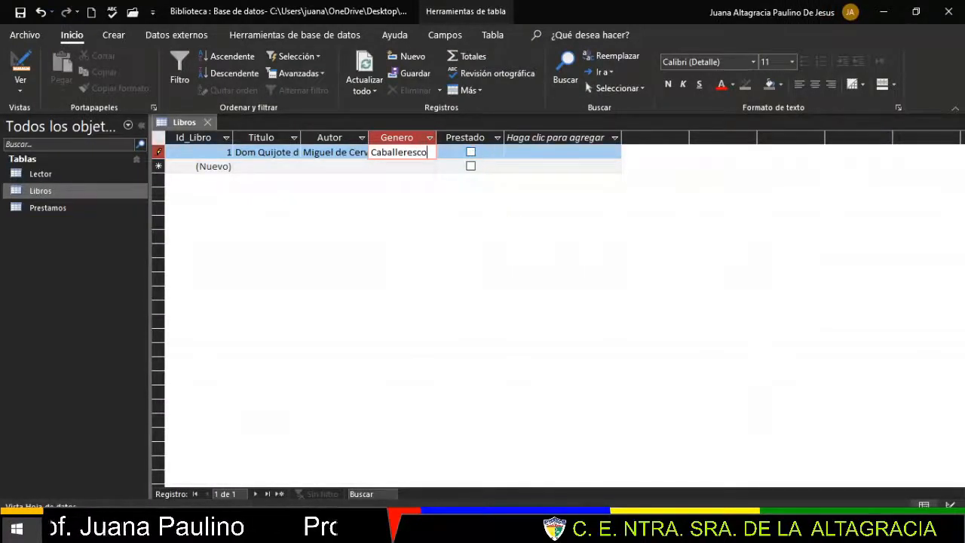
left_click(643, 530)
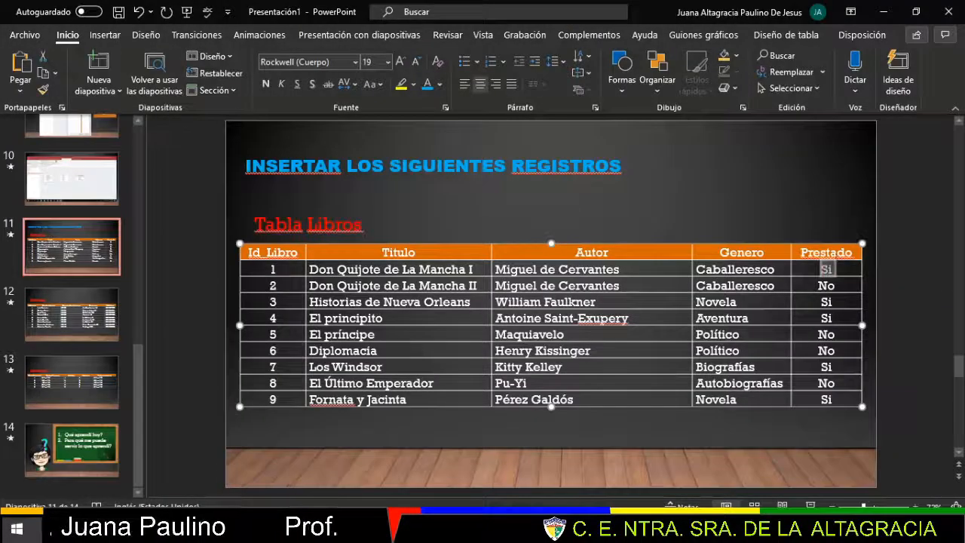
left_click(660, 530)
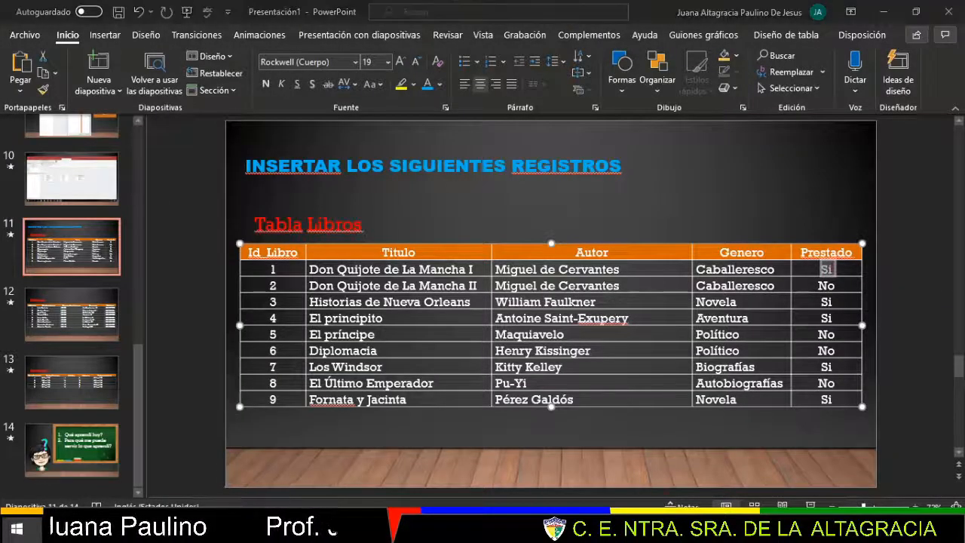
left_click(471, 153)
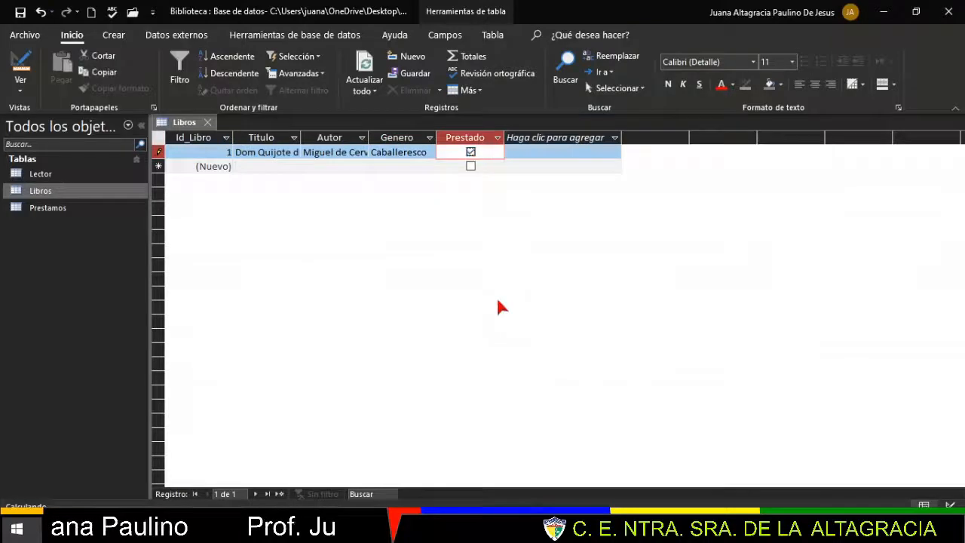
key("alt+Tab")
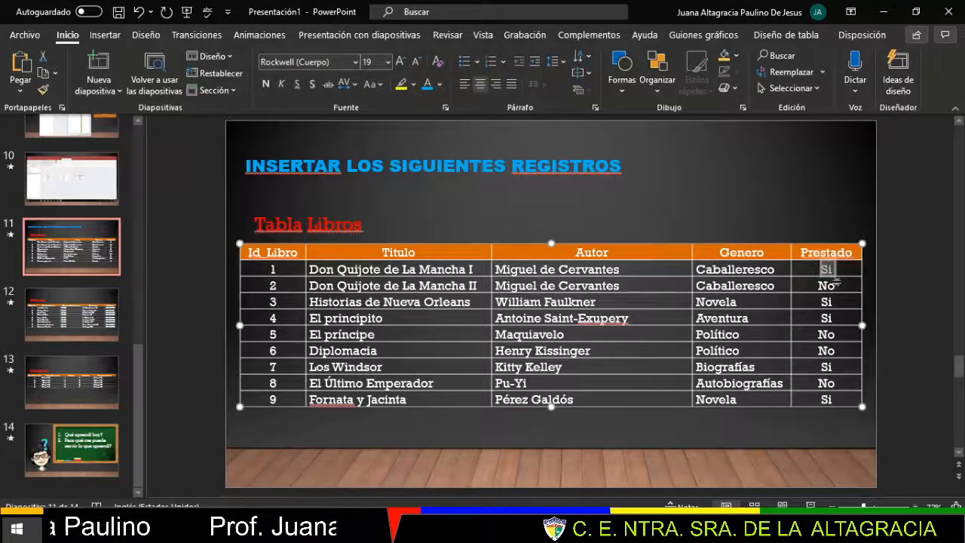
left_click(589, 530)
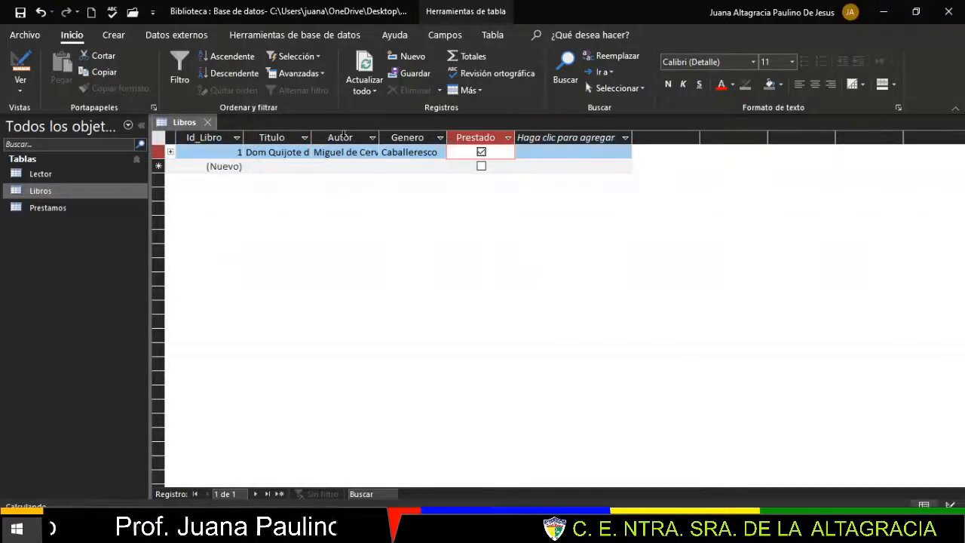
- Widen the Titulo and Autor columns so full titles and author names show
left_click_drag(322, 137, 373, 138)
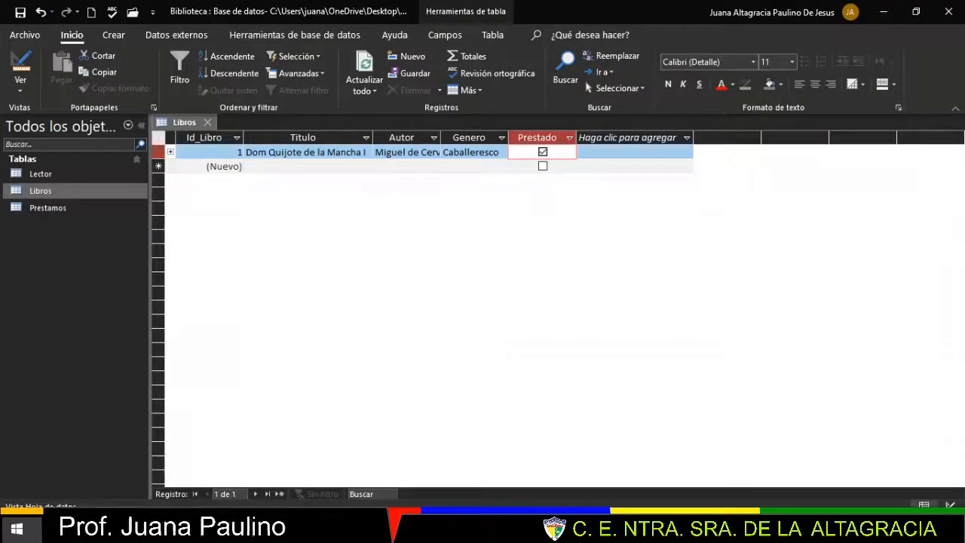
left_click(664, 528)
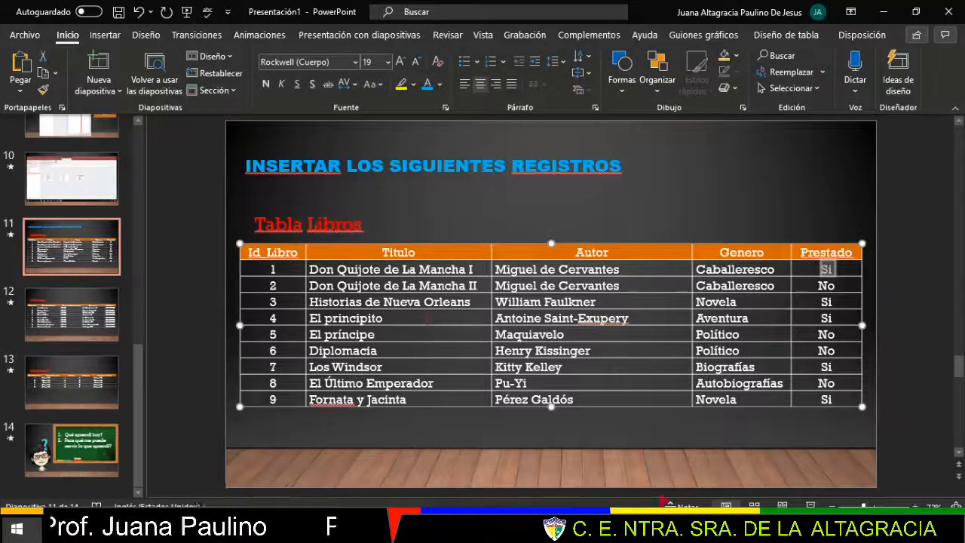
left_click(667, 527)
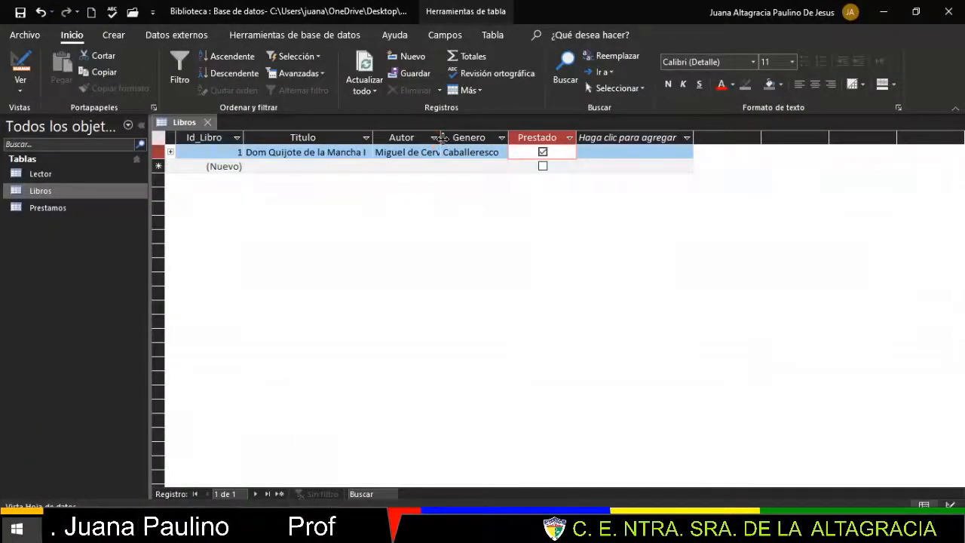
left_click_drag(441, 140, 473, 140)
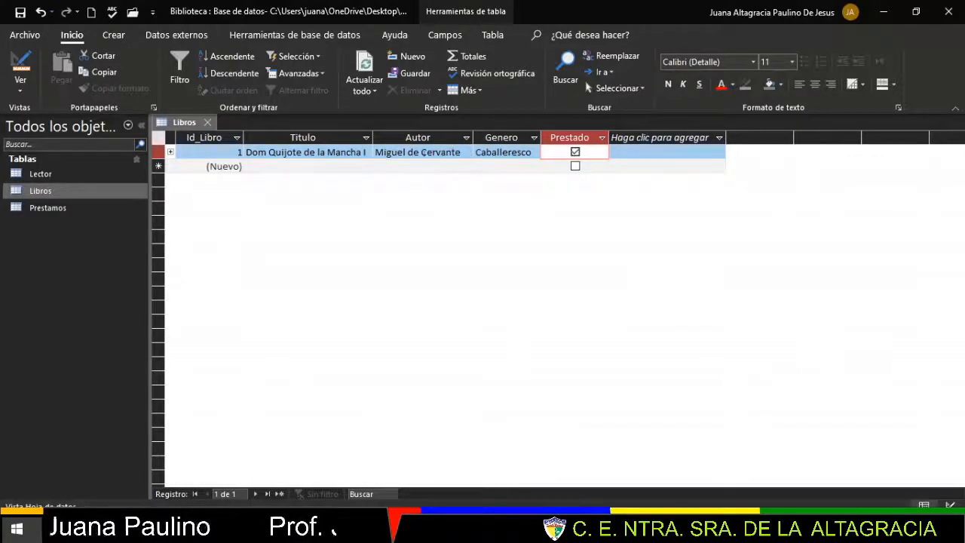
left_click(665, 527)
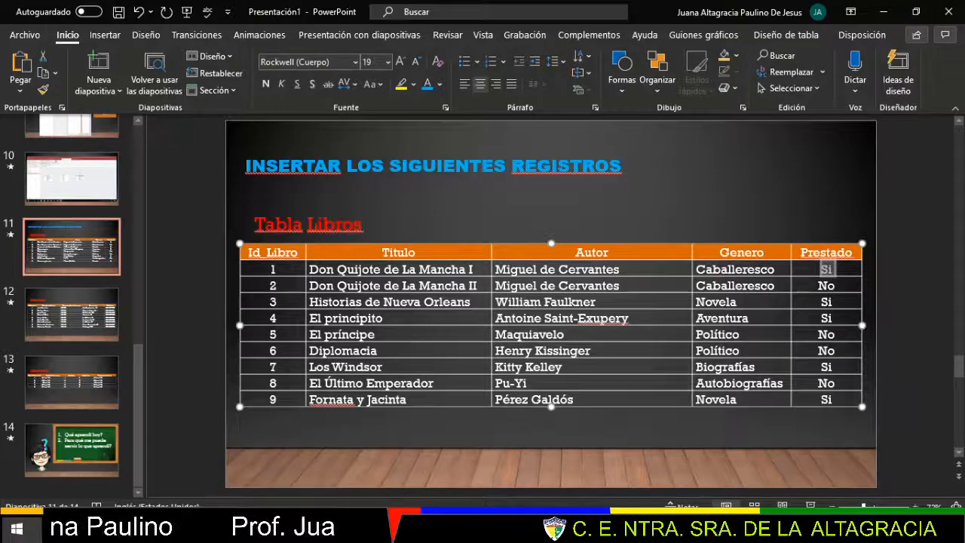
key("alt+Tab")
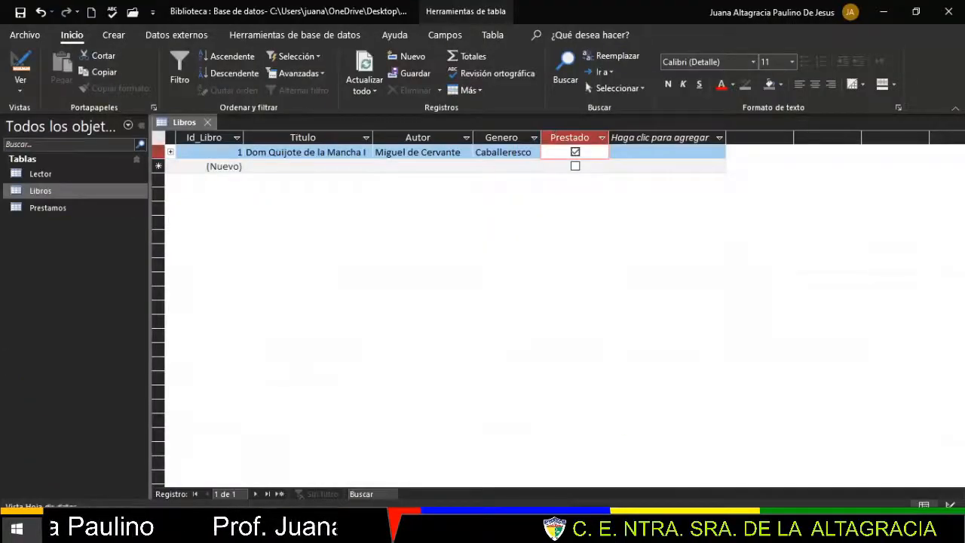
key("alt+Tab")
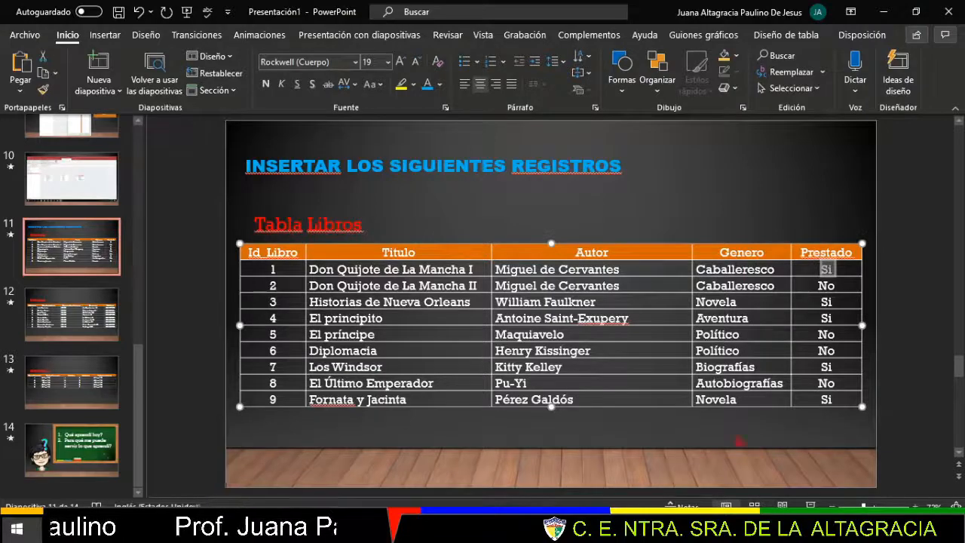
key("alt+Tab")
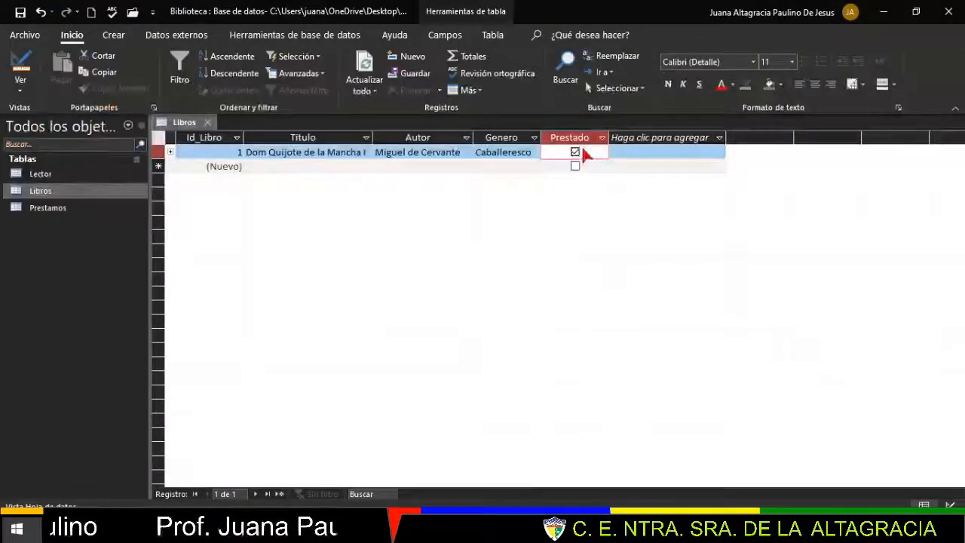
left_click(575, 152)
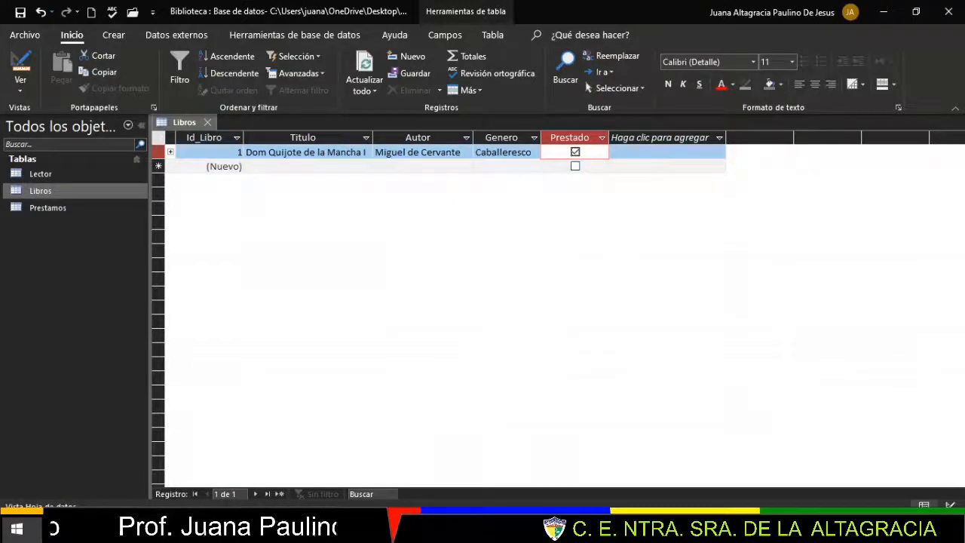
left_click(387, 529)
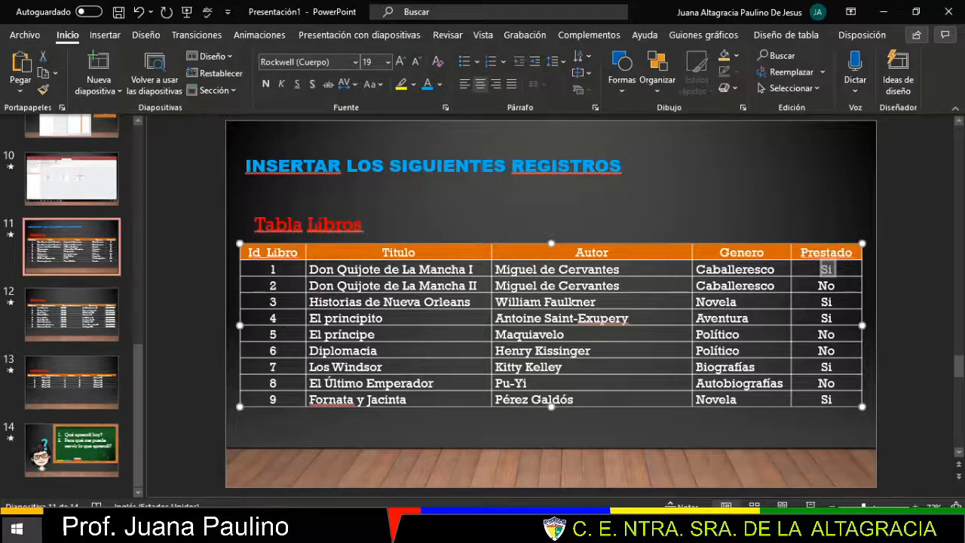
- Fix the first title's 'Dom' to 'Don', making it Don Quijote de la Mancha I
left_click(401, 528)
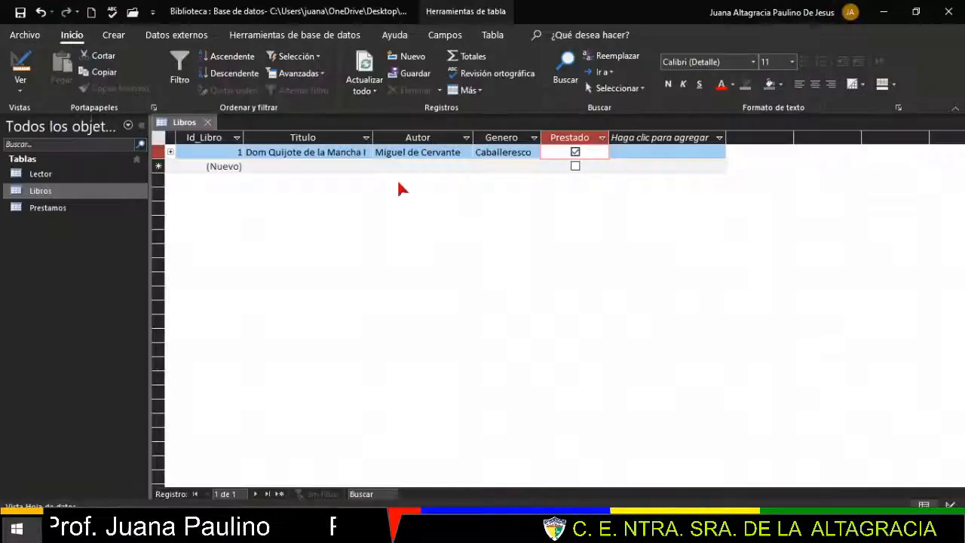
left_click(269, 151)
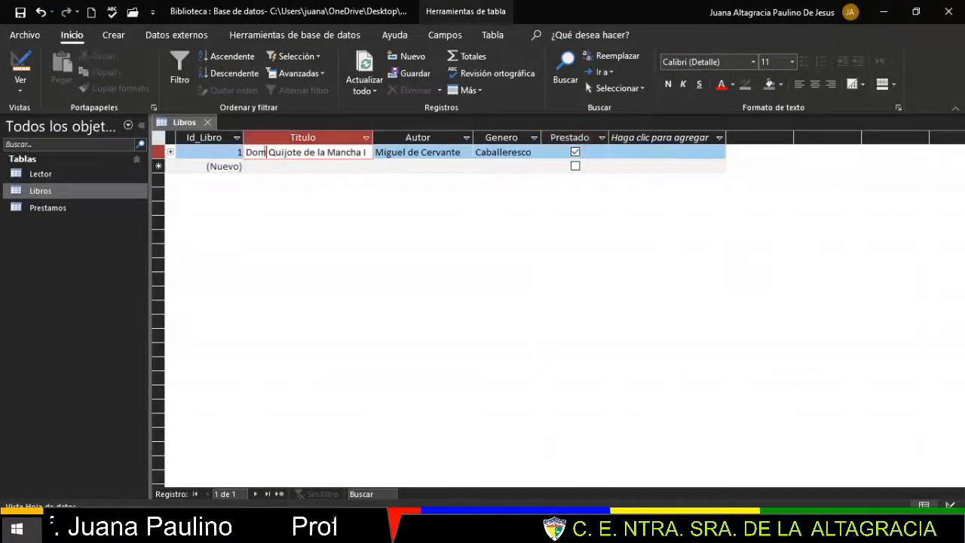
key("BackSpace")
type("n")
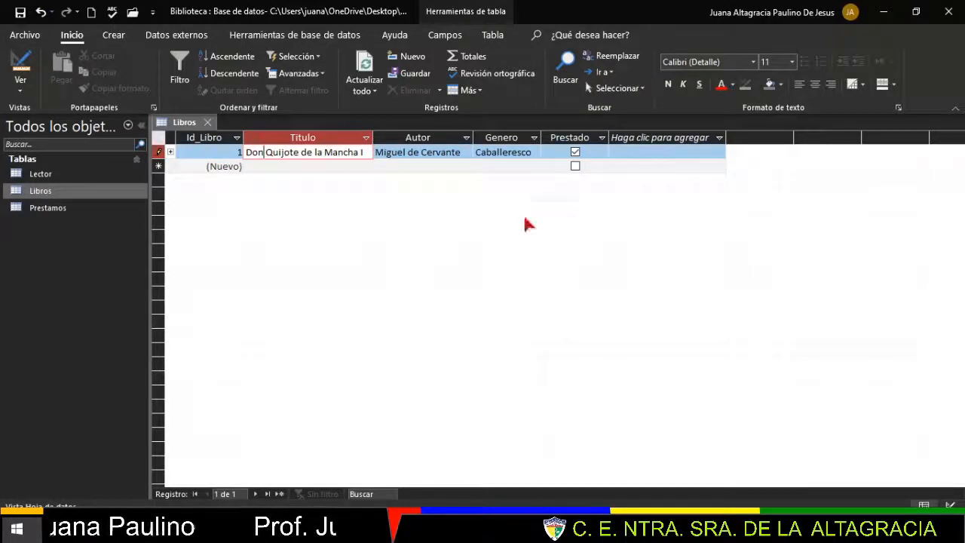
- Check the Tabla Lector slide, then open the Lector table
key("alt+Tab")
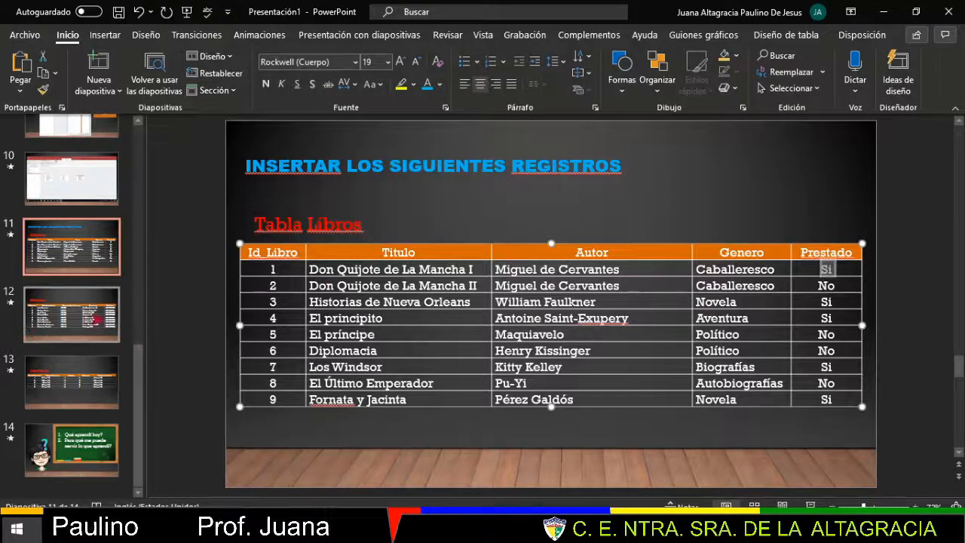
left_click(63, 307)
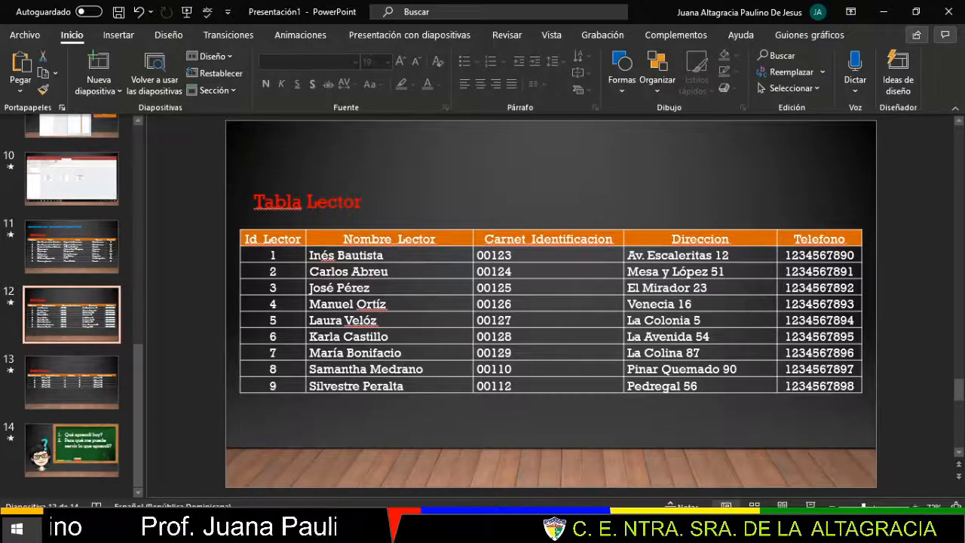
key("alt+Tab")
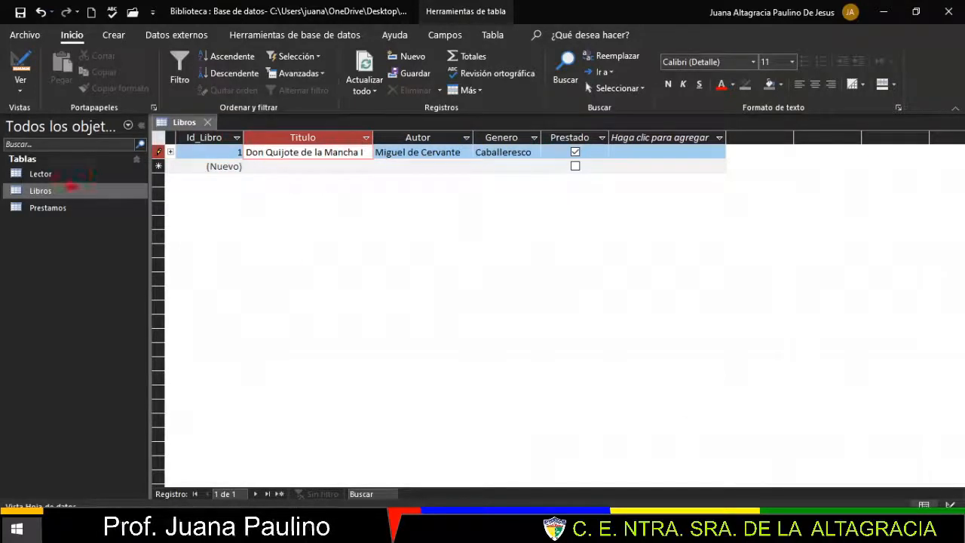
double_click(44, 175)
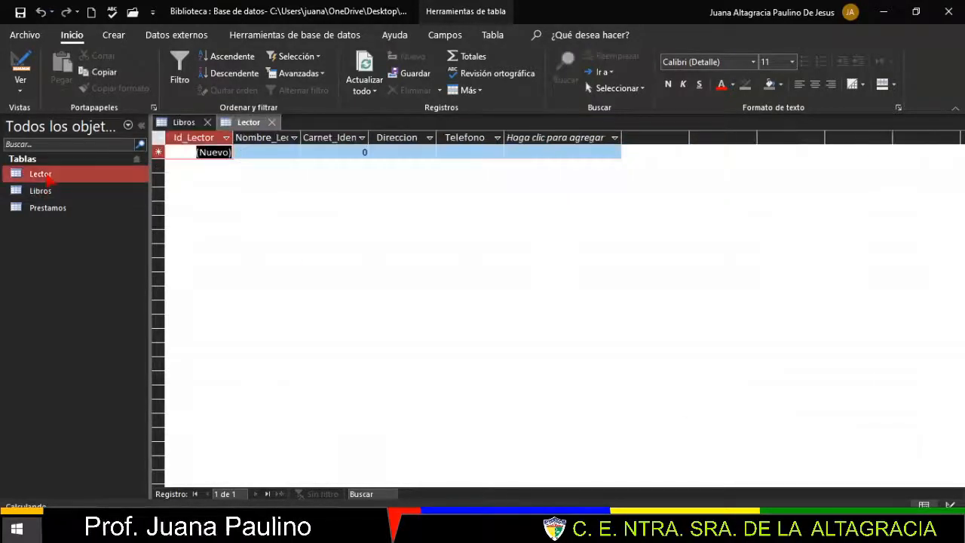
- Enter the first reader's full name and the start of the identification number, 00123
key("Tab")
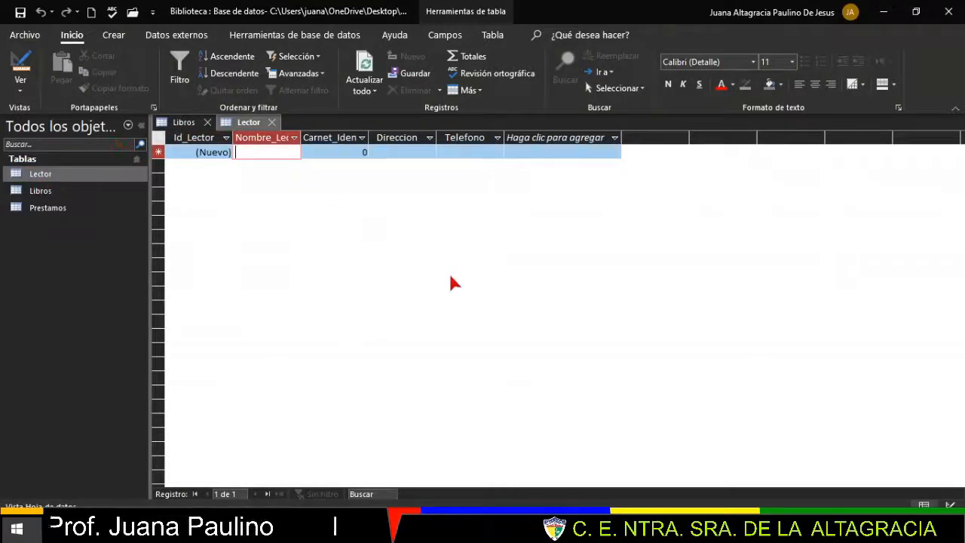
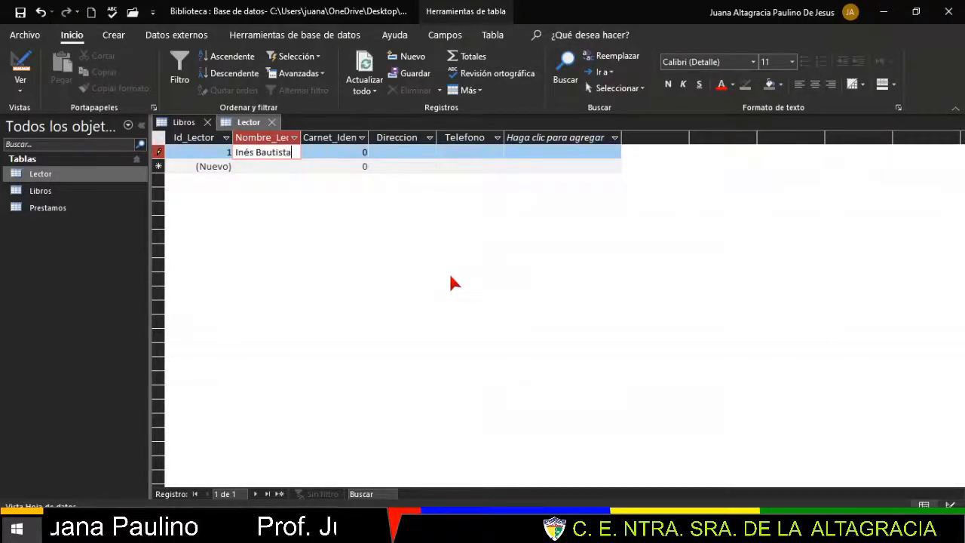
key("Tab")
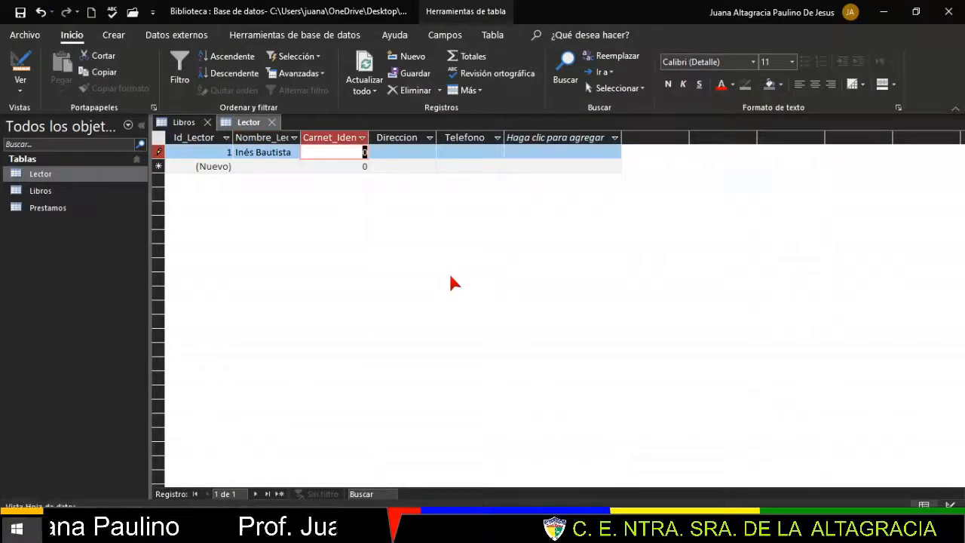
type("00")
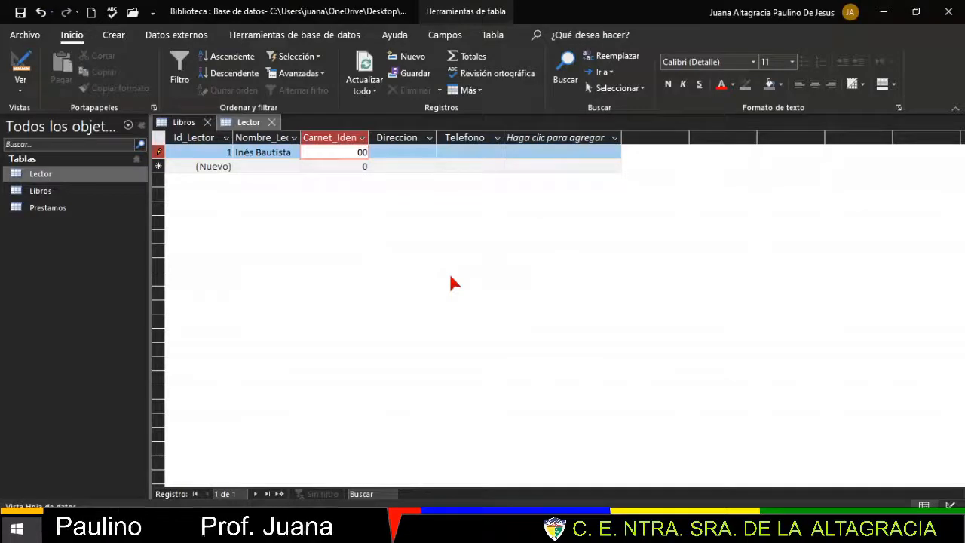
type("123")
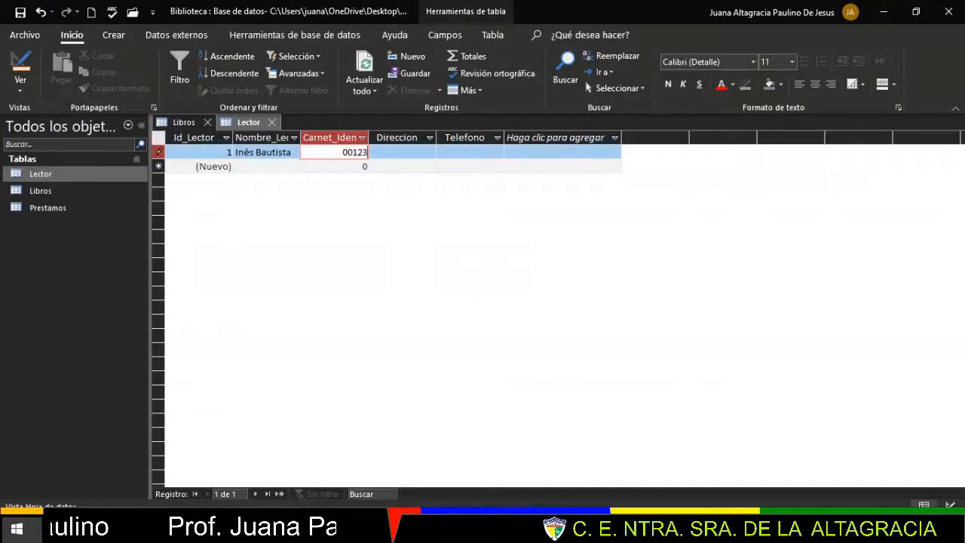
key("alt+Tab")
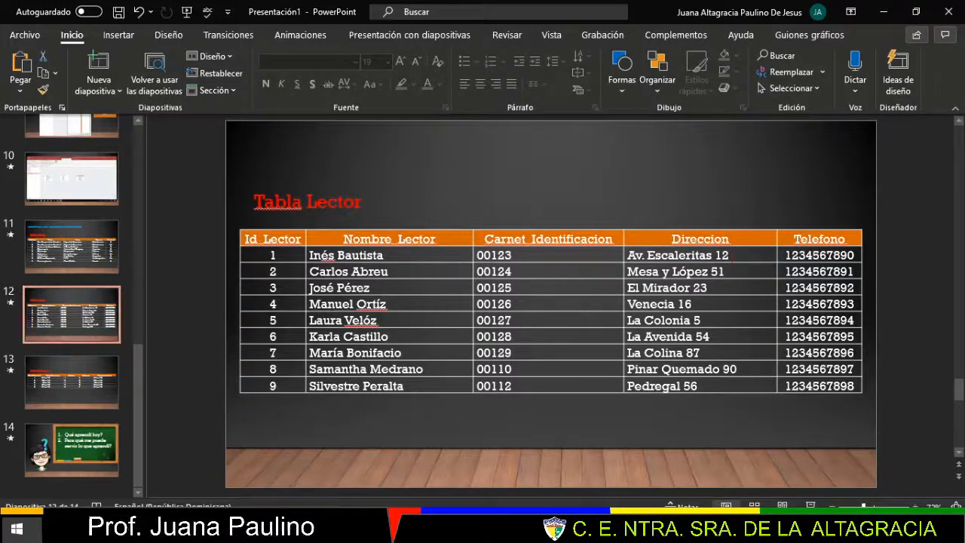
- Copy the first reader's address from the slide into the Lector address field
left_click_drag(730, 255, 636, 252)
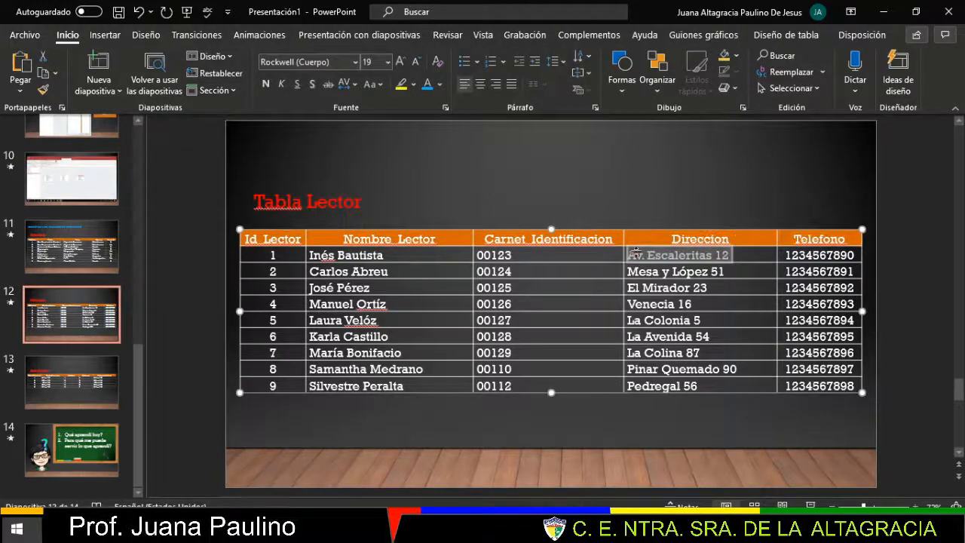
key("alt+Tab")
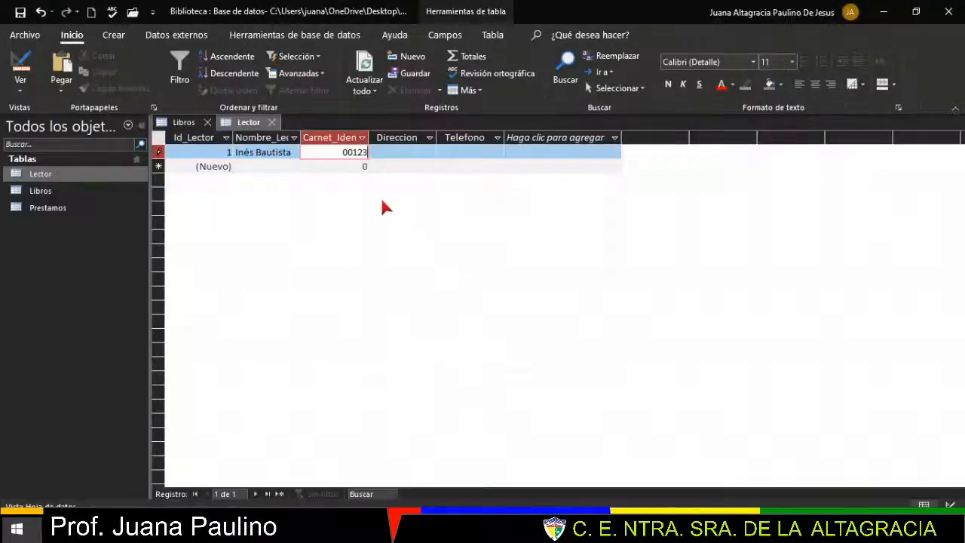
key("Tab")
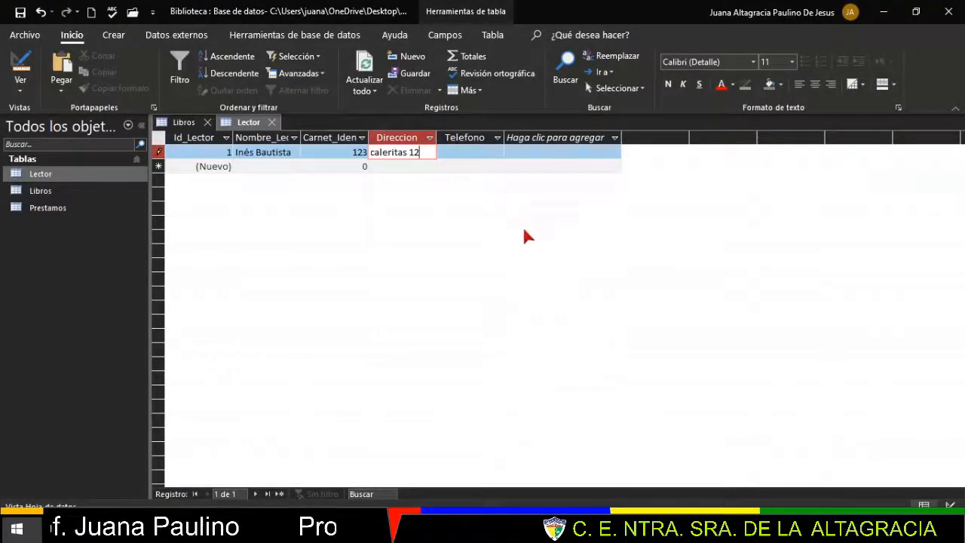
key("alt+Tab")
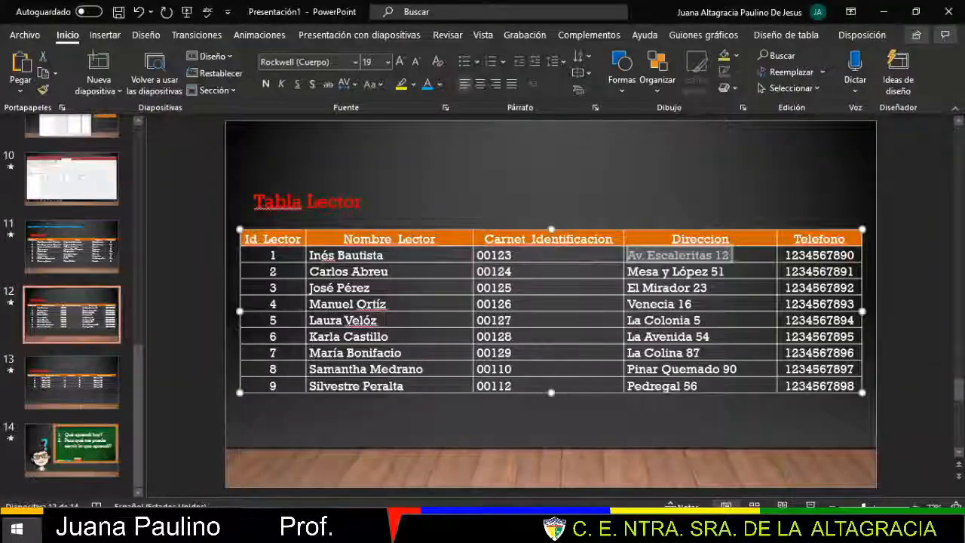
key("Tab")
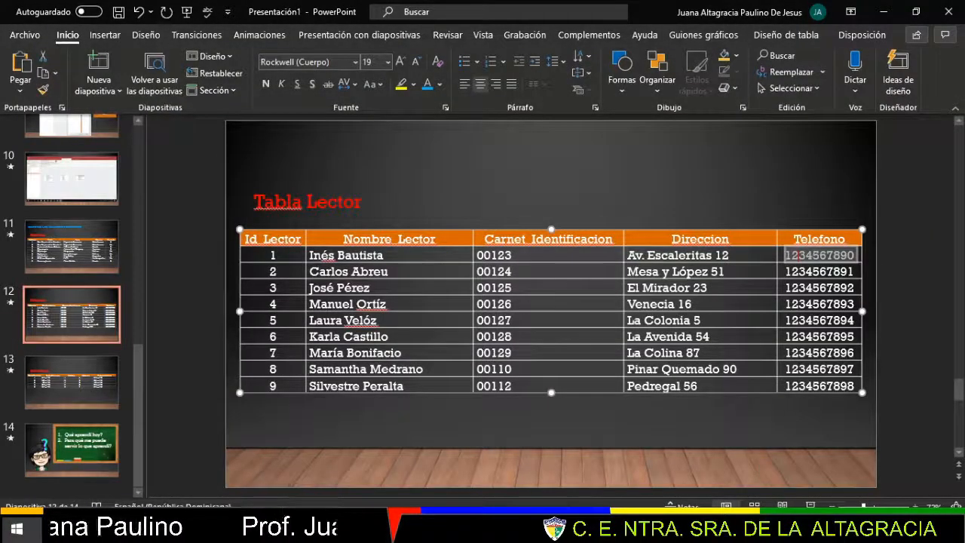
key("alt+Tab")
- Enter the first reader's phone number in Telefono and save the Lector record
left_click(473, 152)
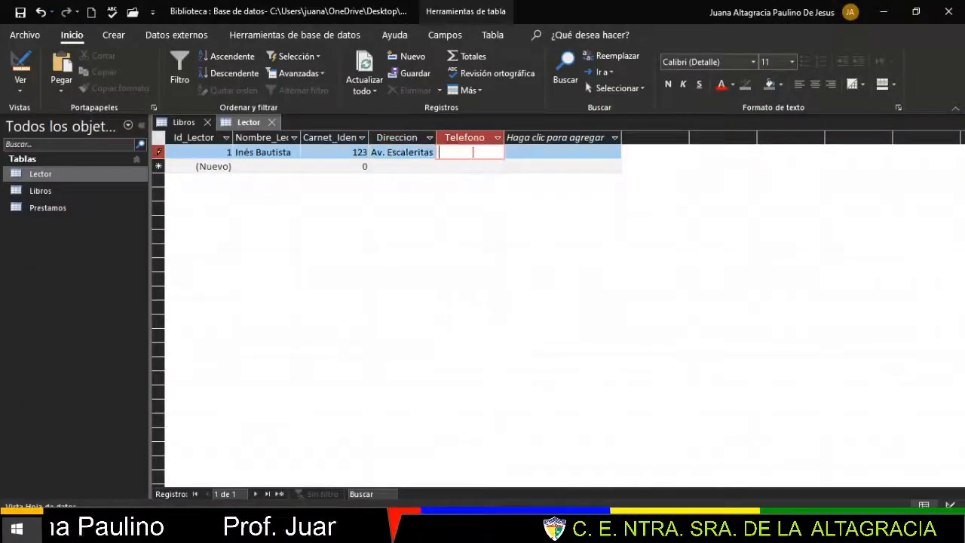
type("1234567890")
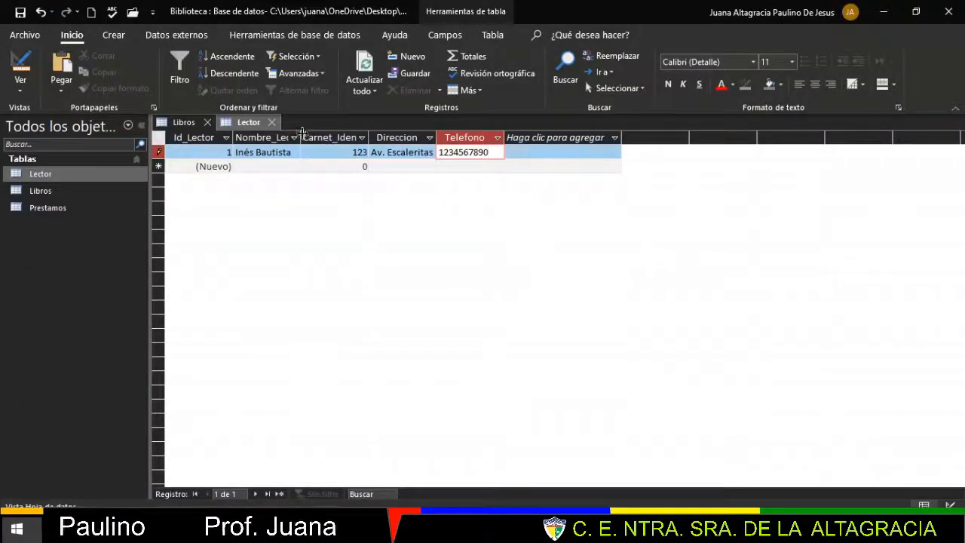
key("ctrl+s")
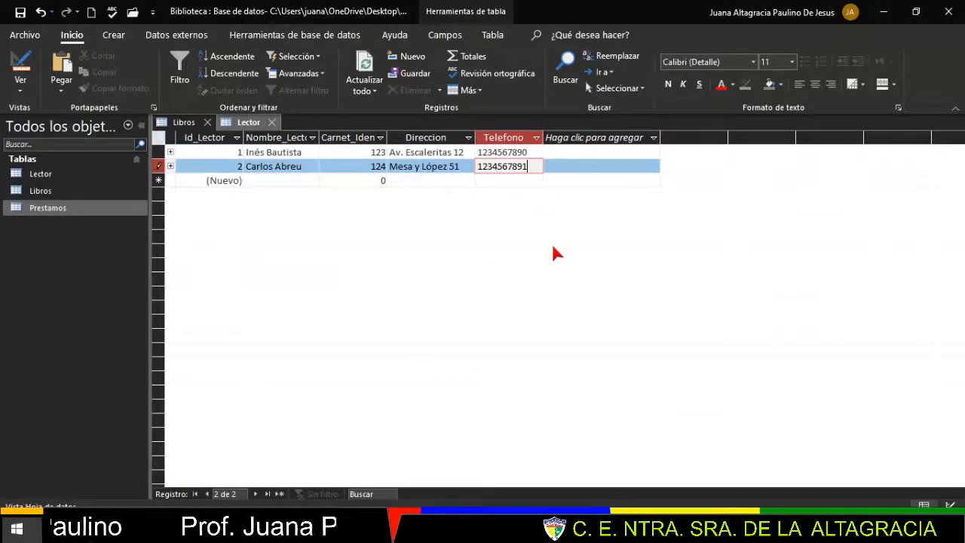
left_click(186, 124)
left_click(248, 123)
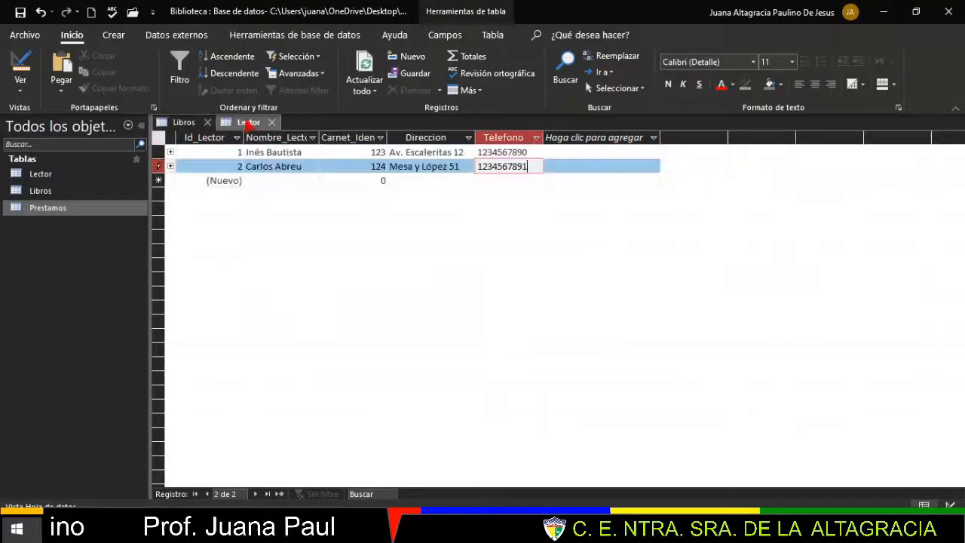
left_click(55, 215)
- Open the empty Prestamos datasheet and view the Tabla Préstamo loan records slide
double_click(54, 211)
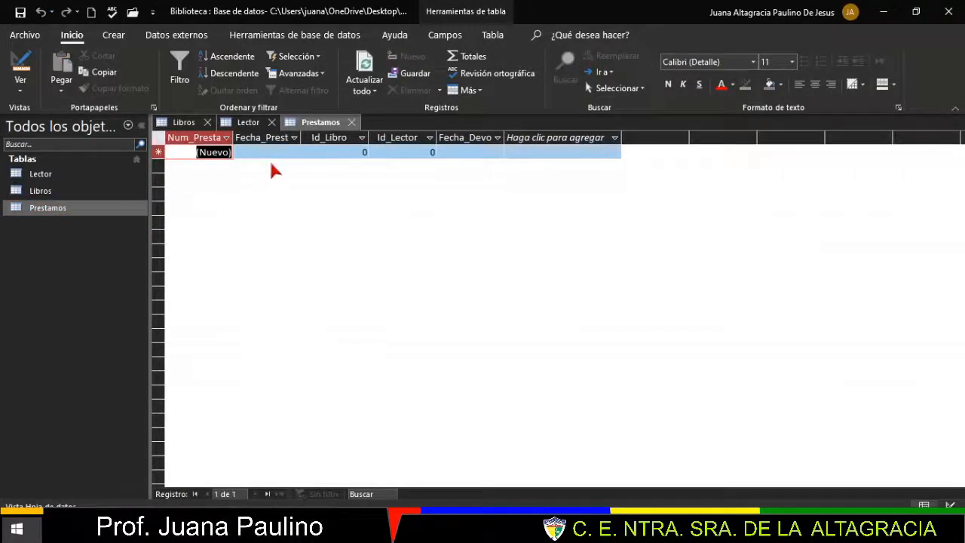
left_click(64, 208)
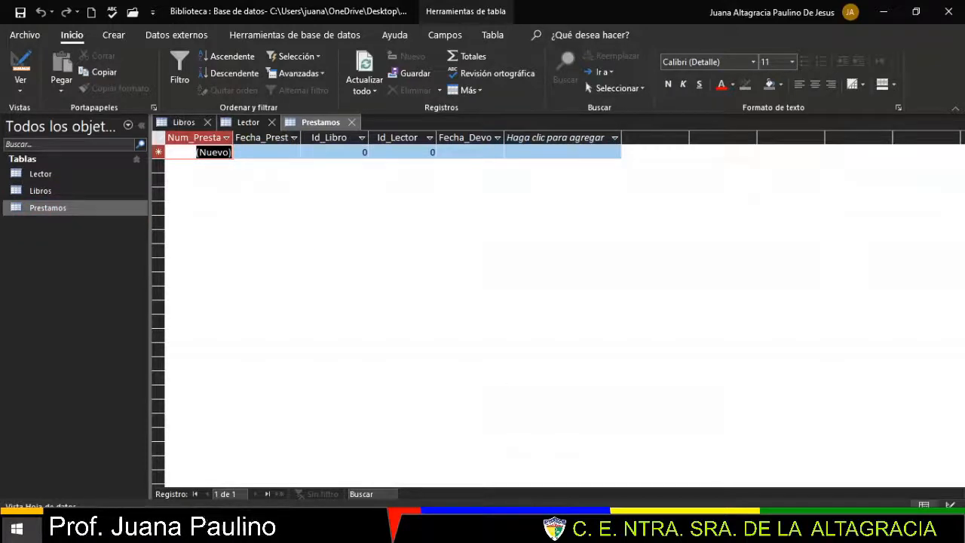
key("alt+Tab")
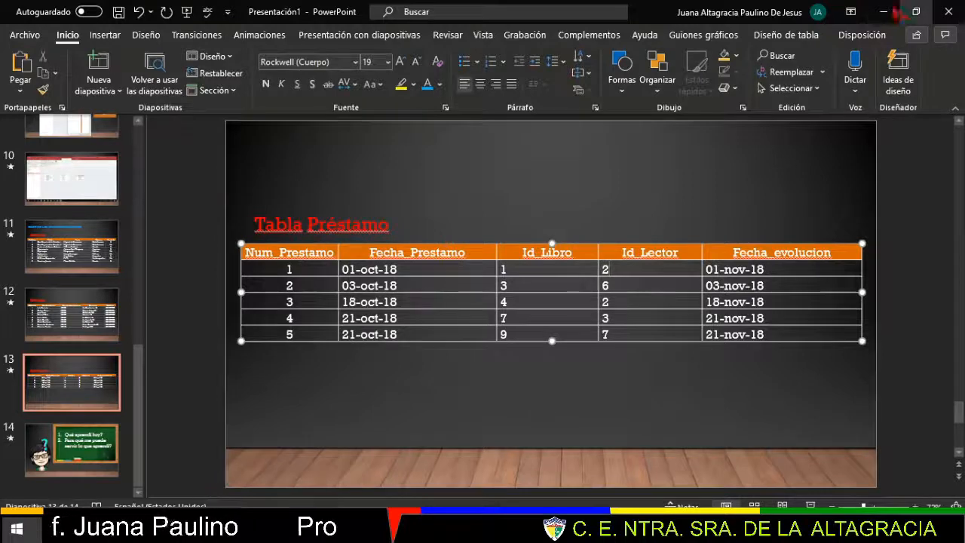
- Re-check the Libros, Lector and Préstamo slides, then return to the Libros datasheet
left_click(885, 13)
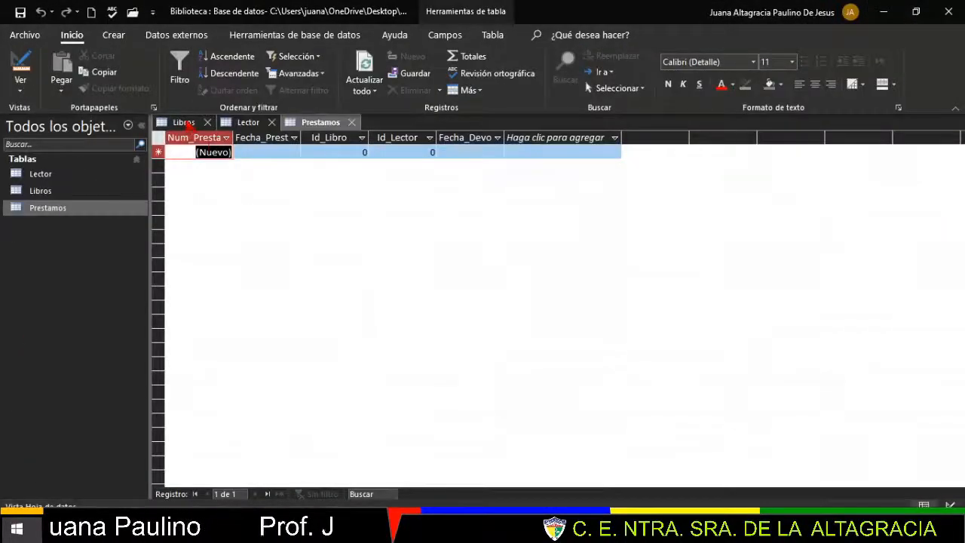
left_click(185, 123)
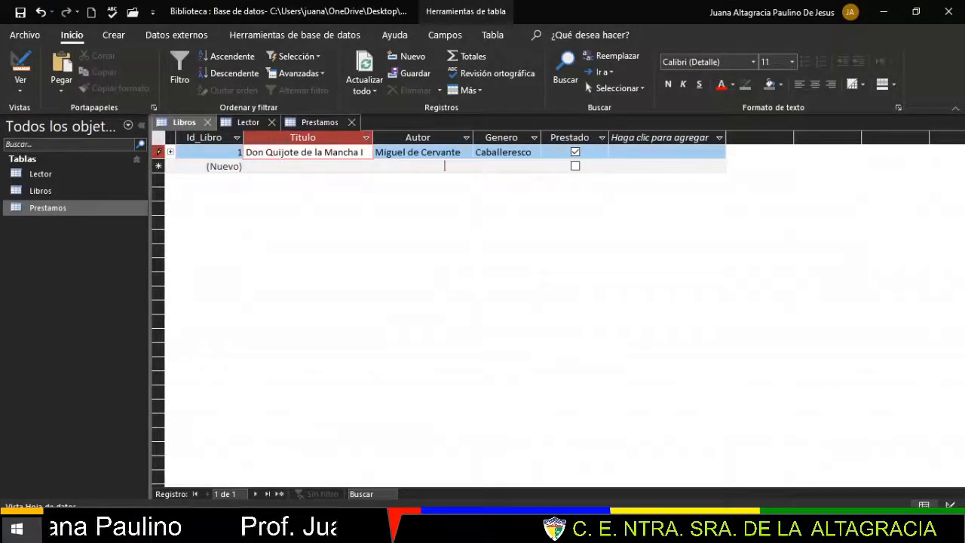
left_click(559, 528)
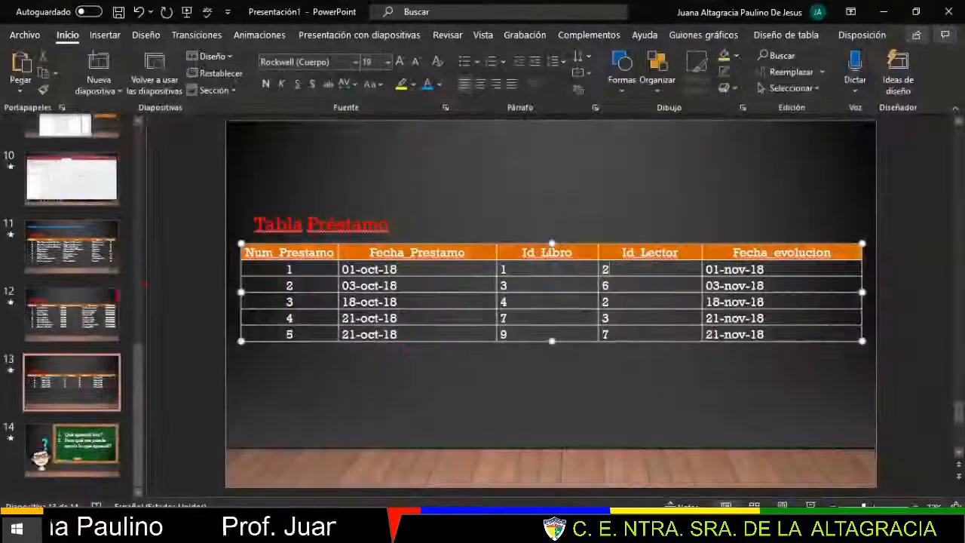
left_click(76, 250)
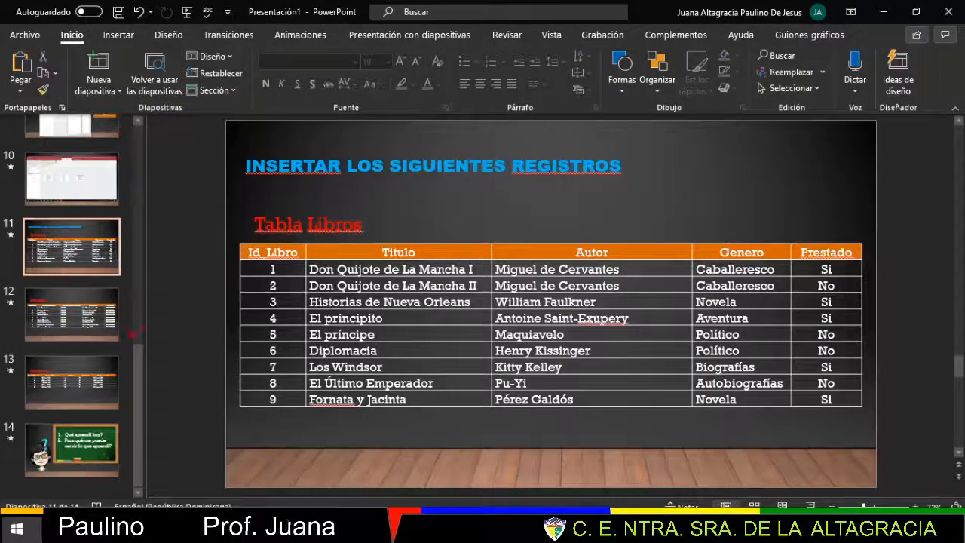
left_click(71, 315)
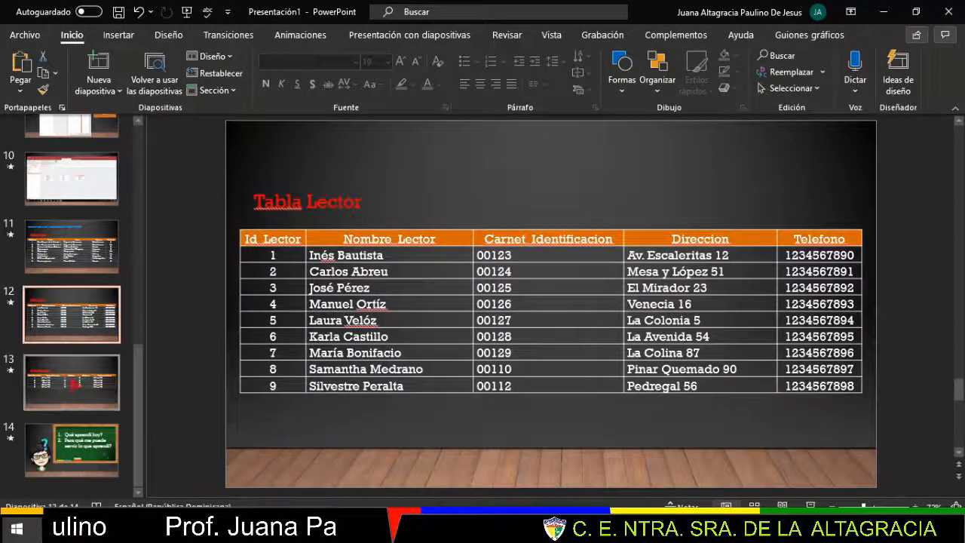
left_click(72, 382)
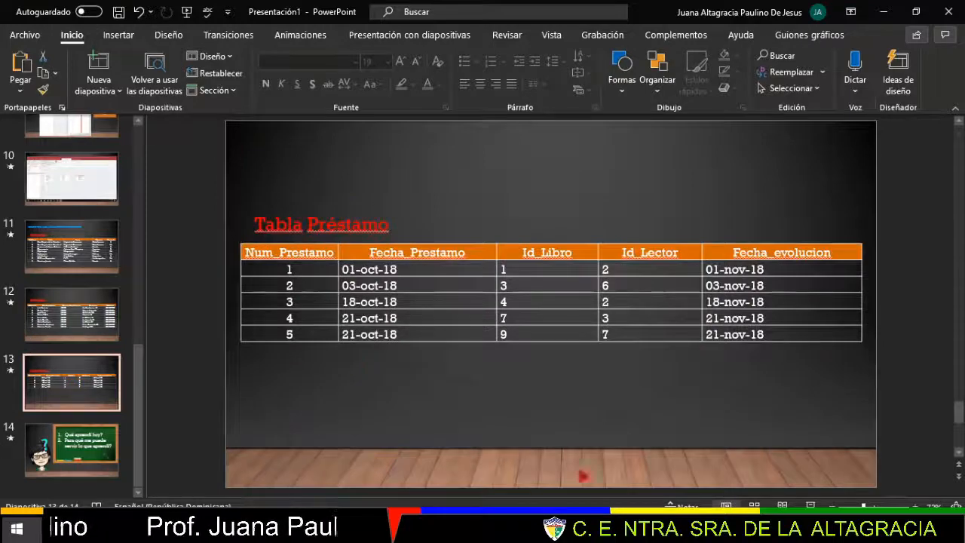
left_click(676, 529)
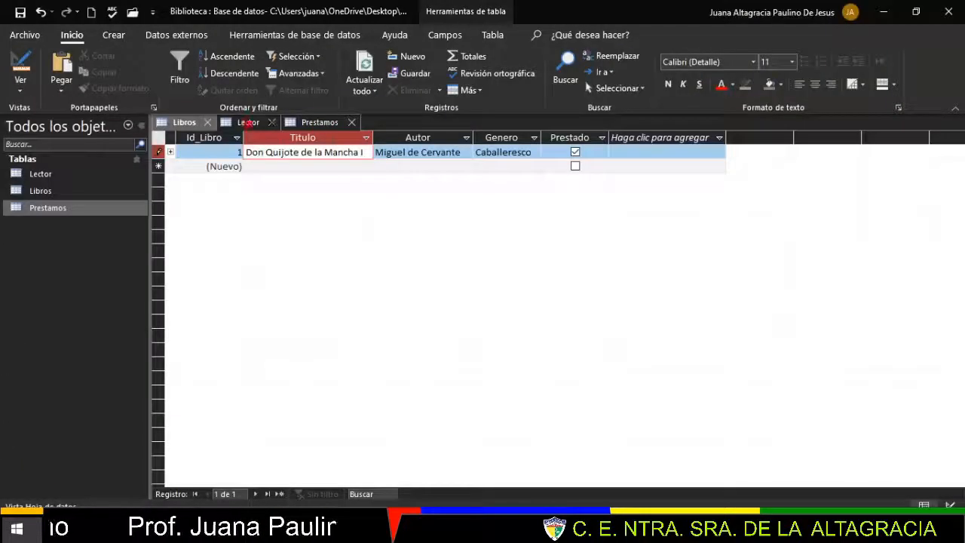
- Review the Lector, Libros and Prestamos tables, then return to the PowerPoint Temas slide
left_click(243, 124)
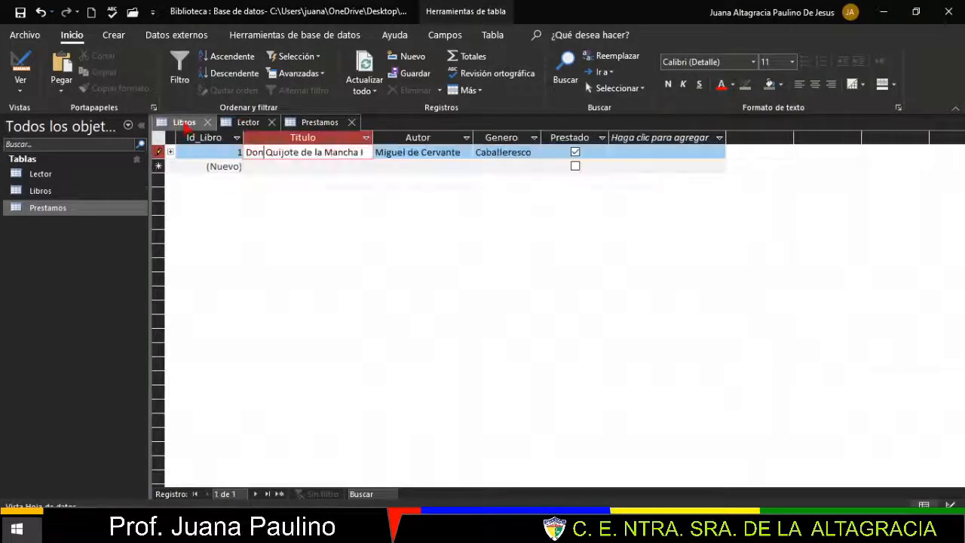
left_click(185, 125)
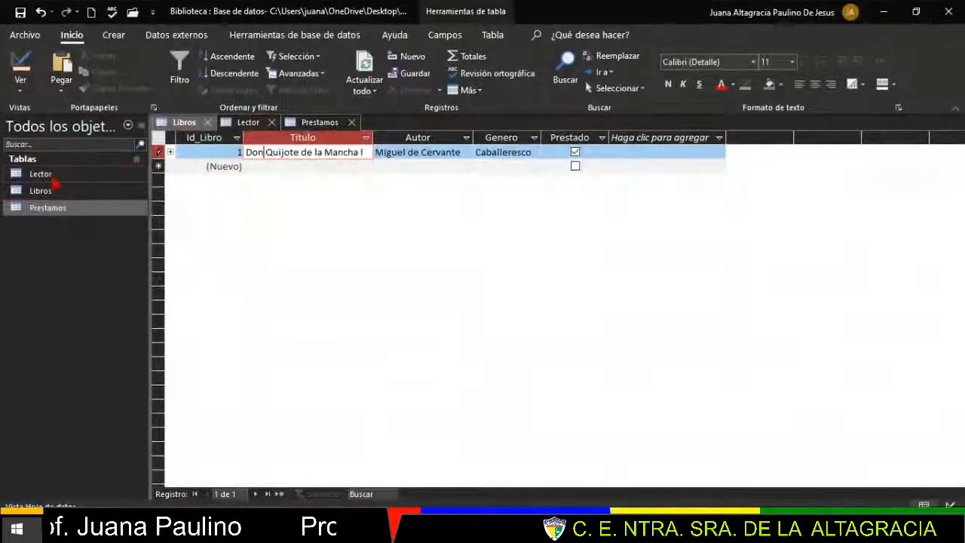
left_click(55, 178)
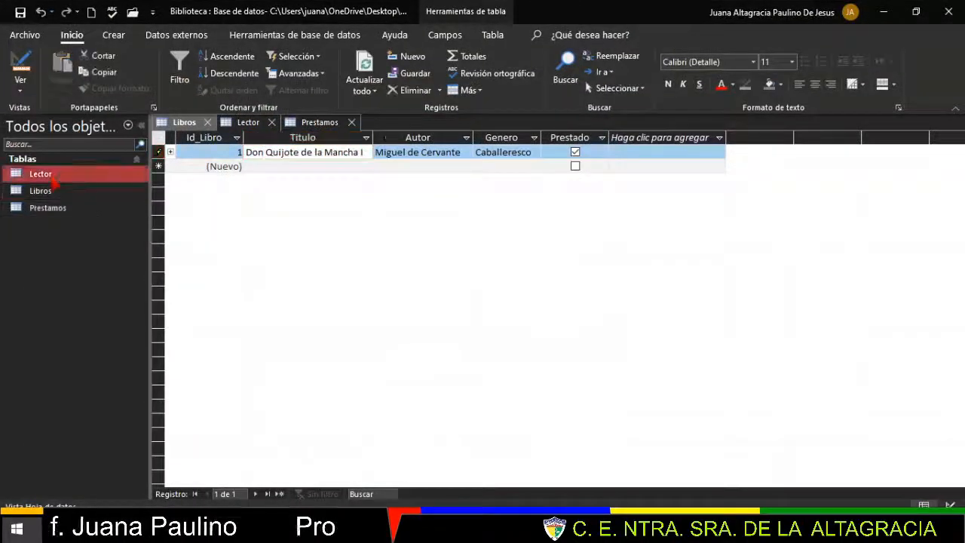
left_click(76, 193)
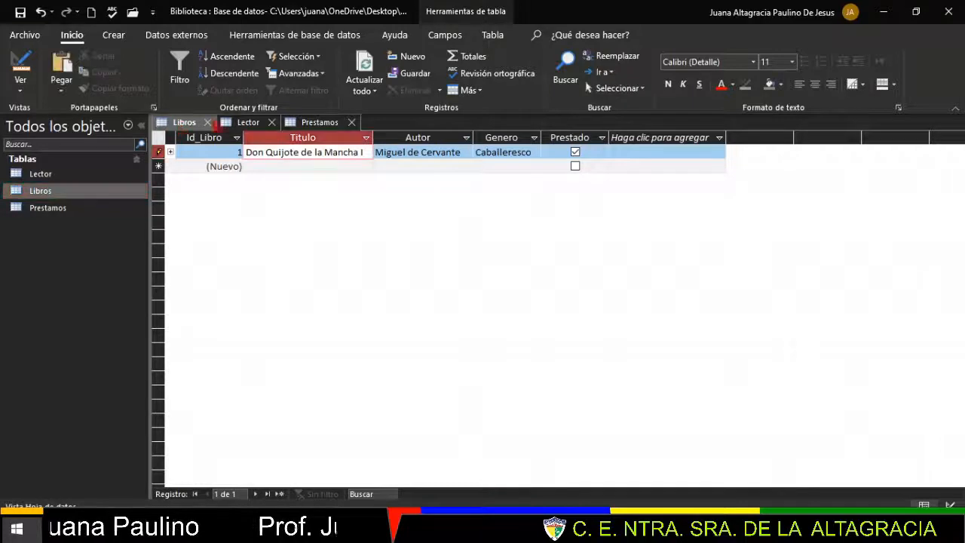
left_click(253, 123)
left_click(320, 122)
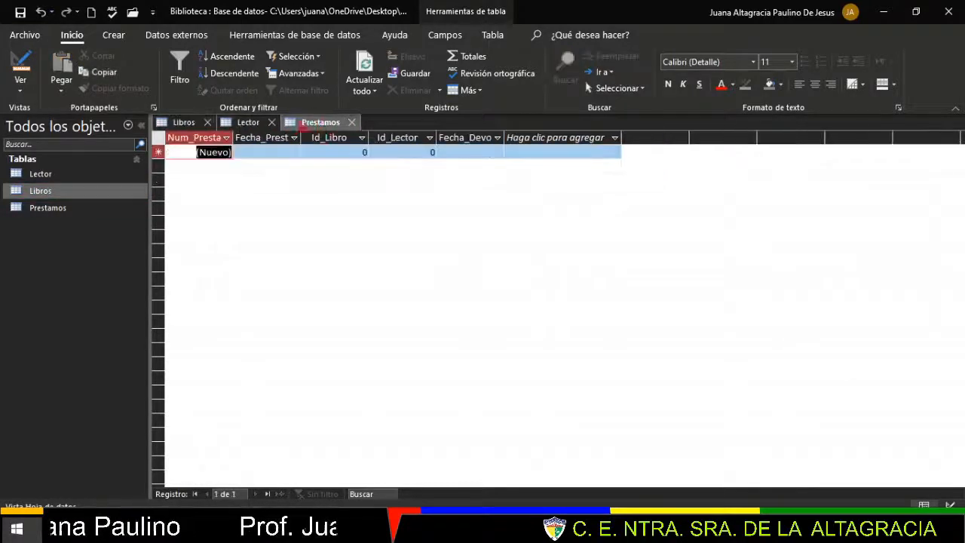
left_click(184, 123)
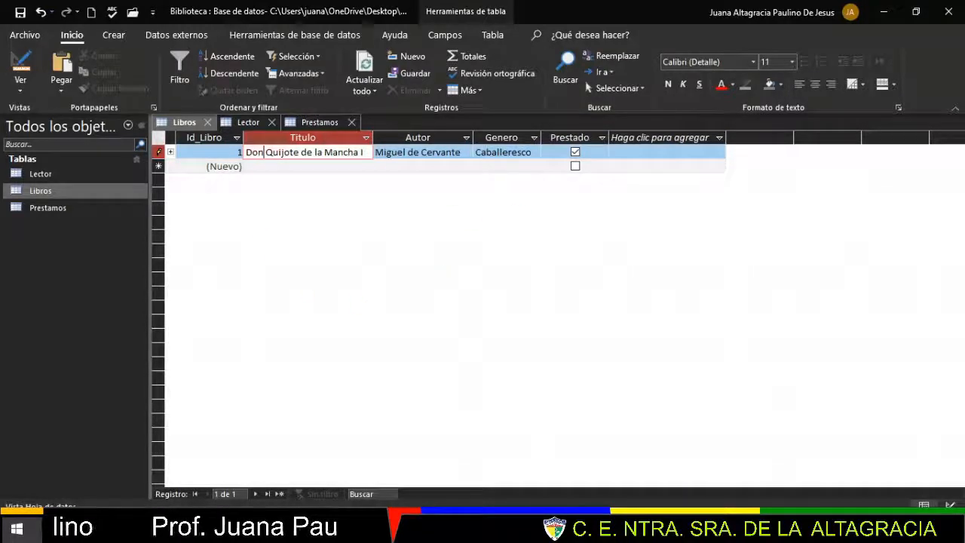
key("alt+Tab")
- Browse the Tabla Prestamos and Establecer Relación slides, then return to the Ejercicios slide
left_click(85, 319)
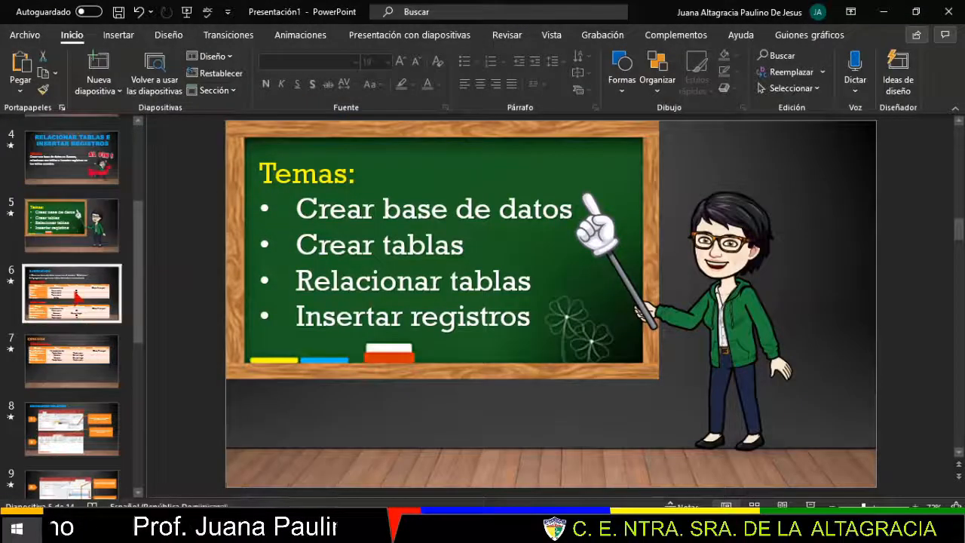
left_click(77, 365)
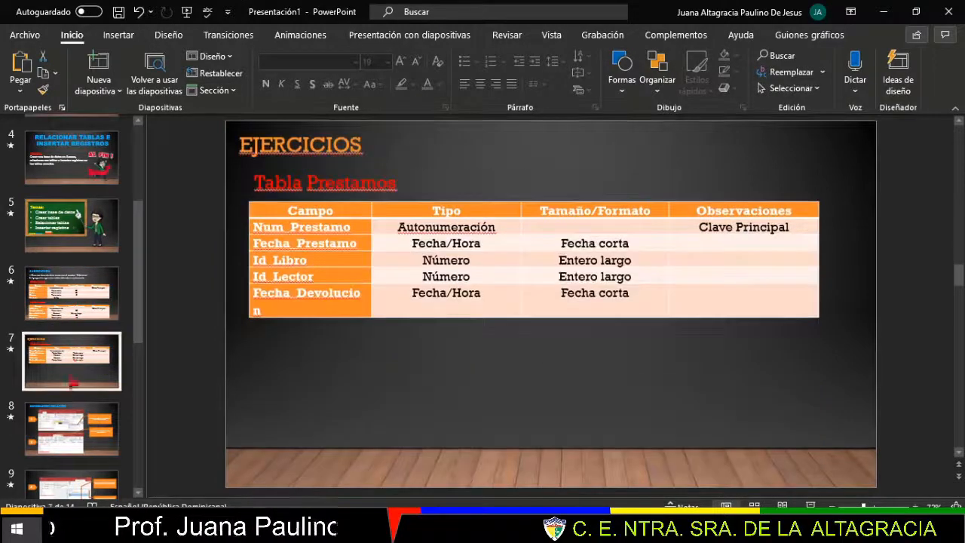
left_click(72, 407)
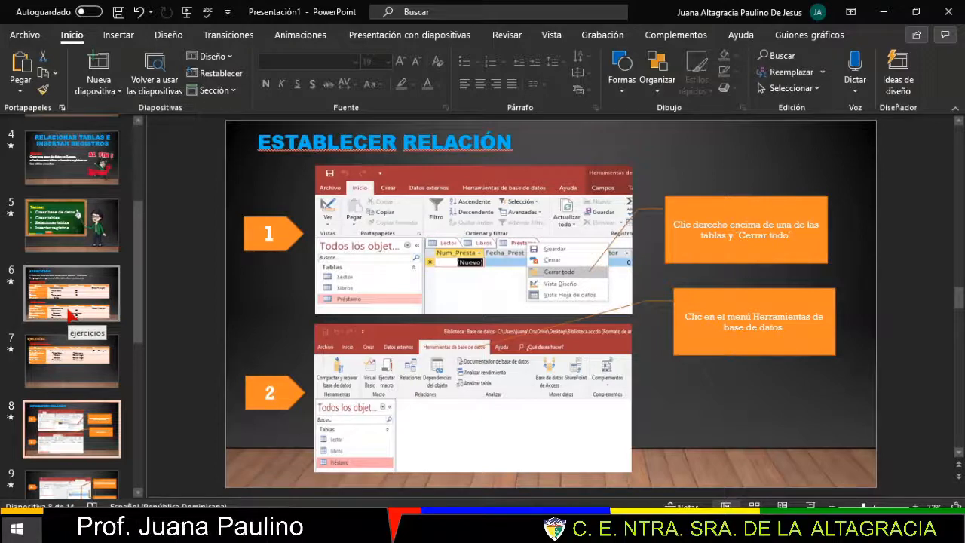
left_click(71, 313)
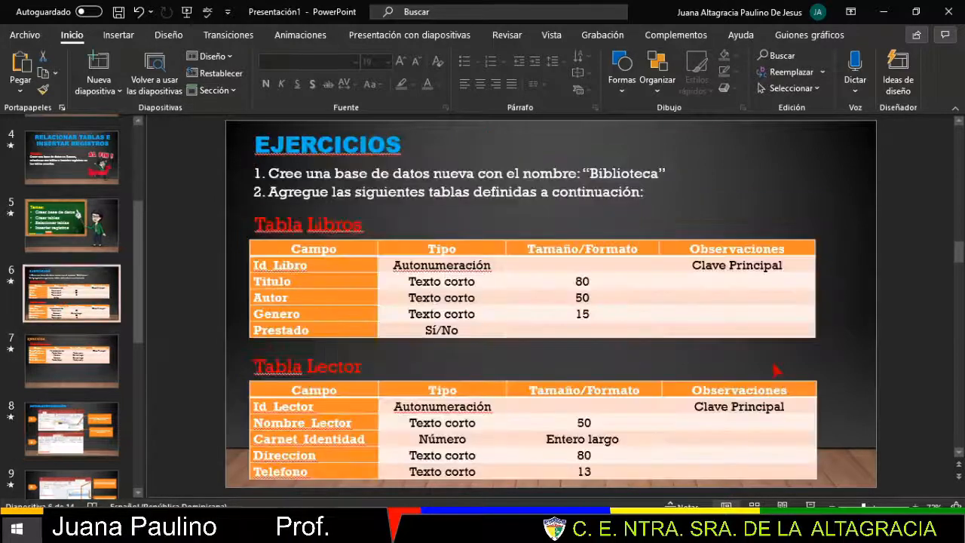